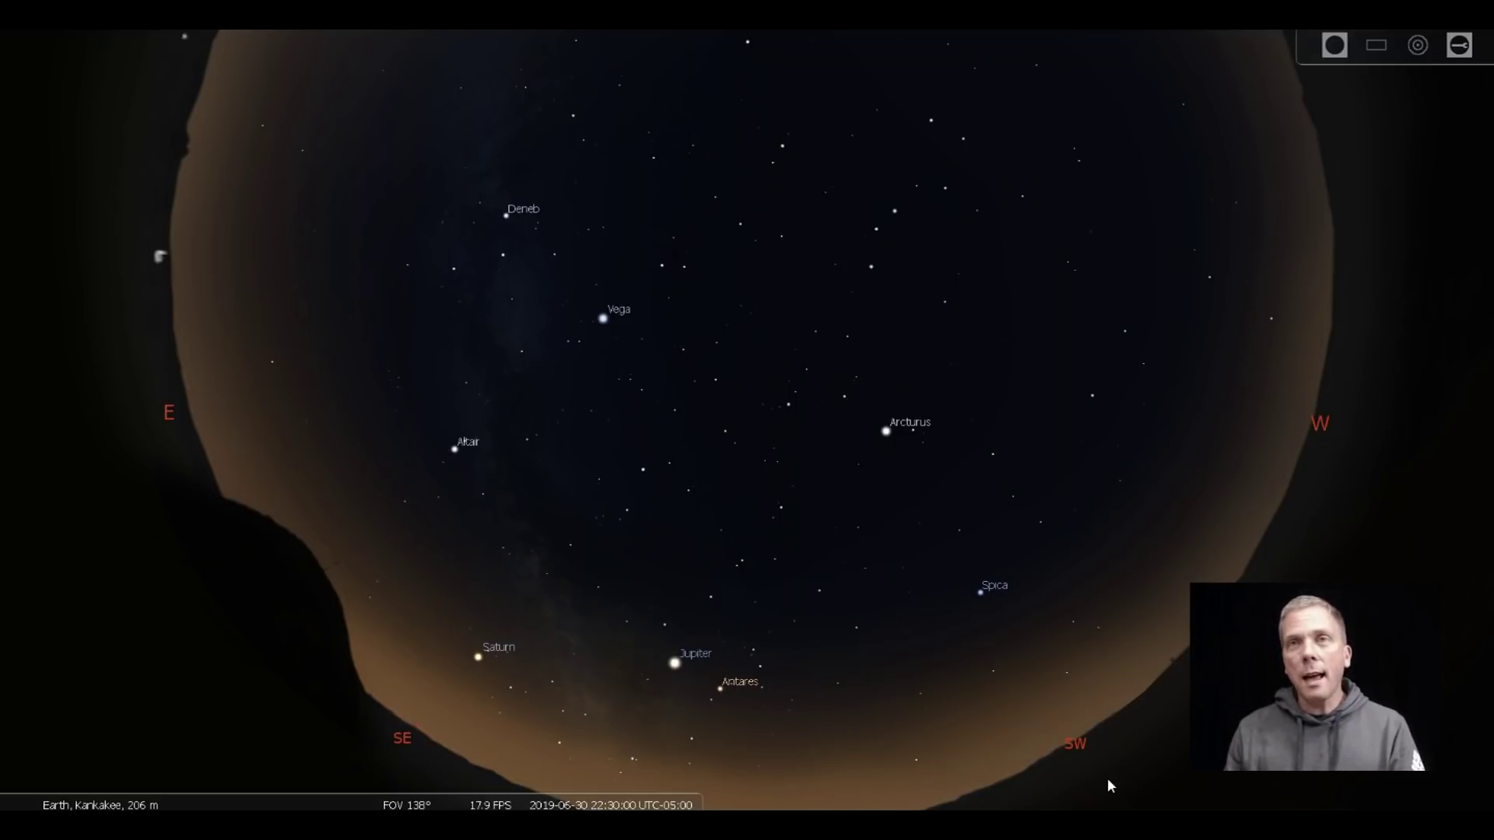
- Click several points across the Stellarium window and the top of the screen
{"action": "left_click", "coordinate": [1074, 752]}
{"action": "left_click", "coordinate": [1004, 259]}
{"action": "left_click", "coordinate": [781, 517]}
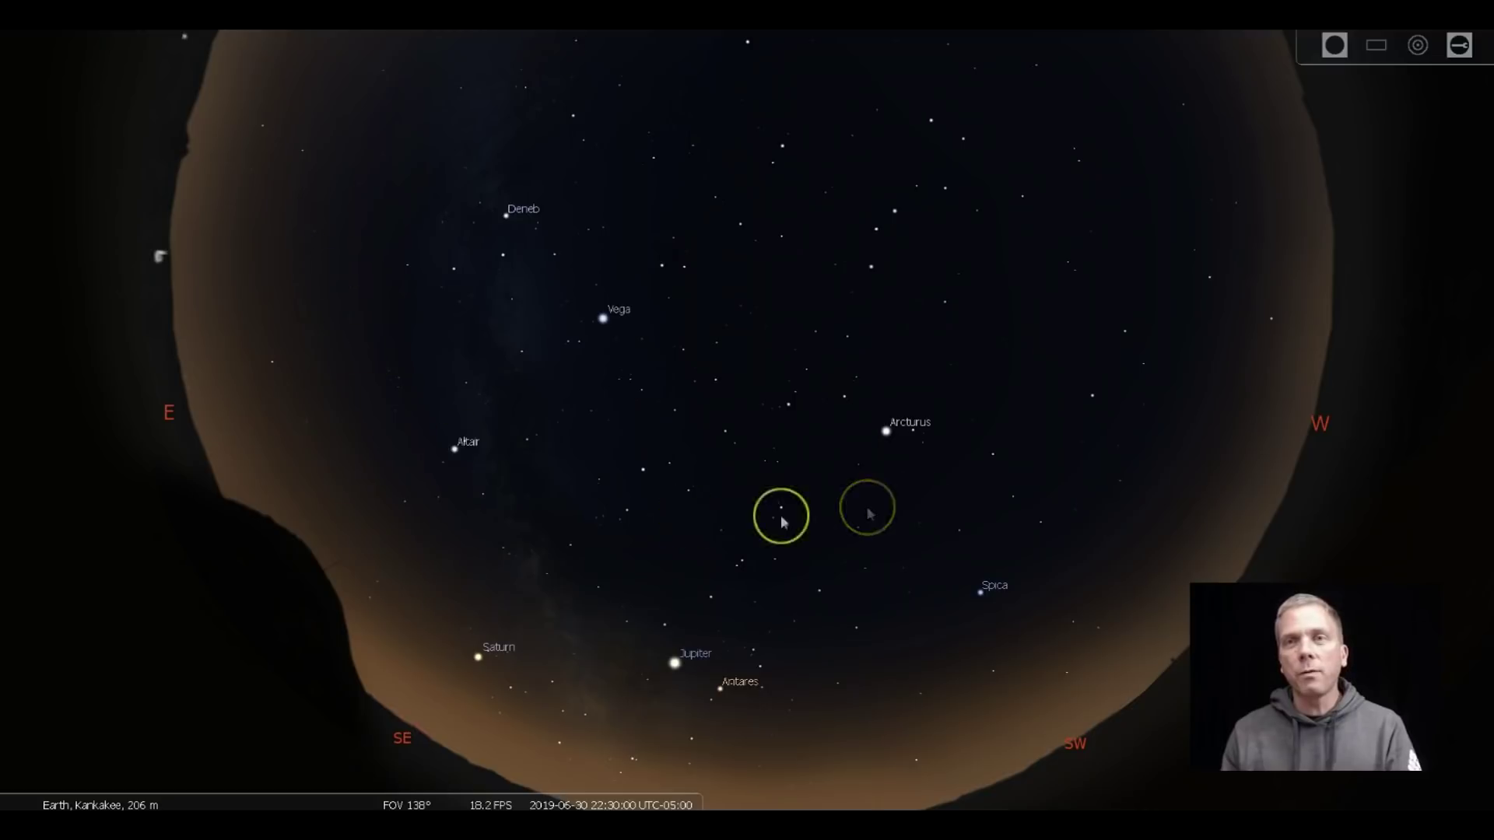
{"action": "left_click", "coordinate": [955, 462]}
{"action": "left_click", "coordinate": [1003, 218]}
{"action": "left_click", "coordinate": [968, 117]}
{"action": "left_click", "coordinate": [747, 50]}
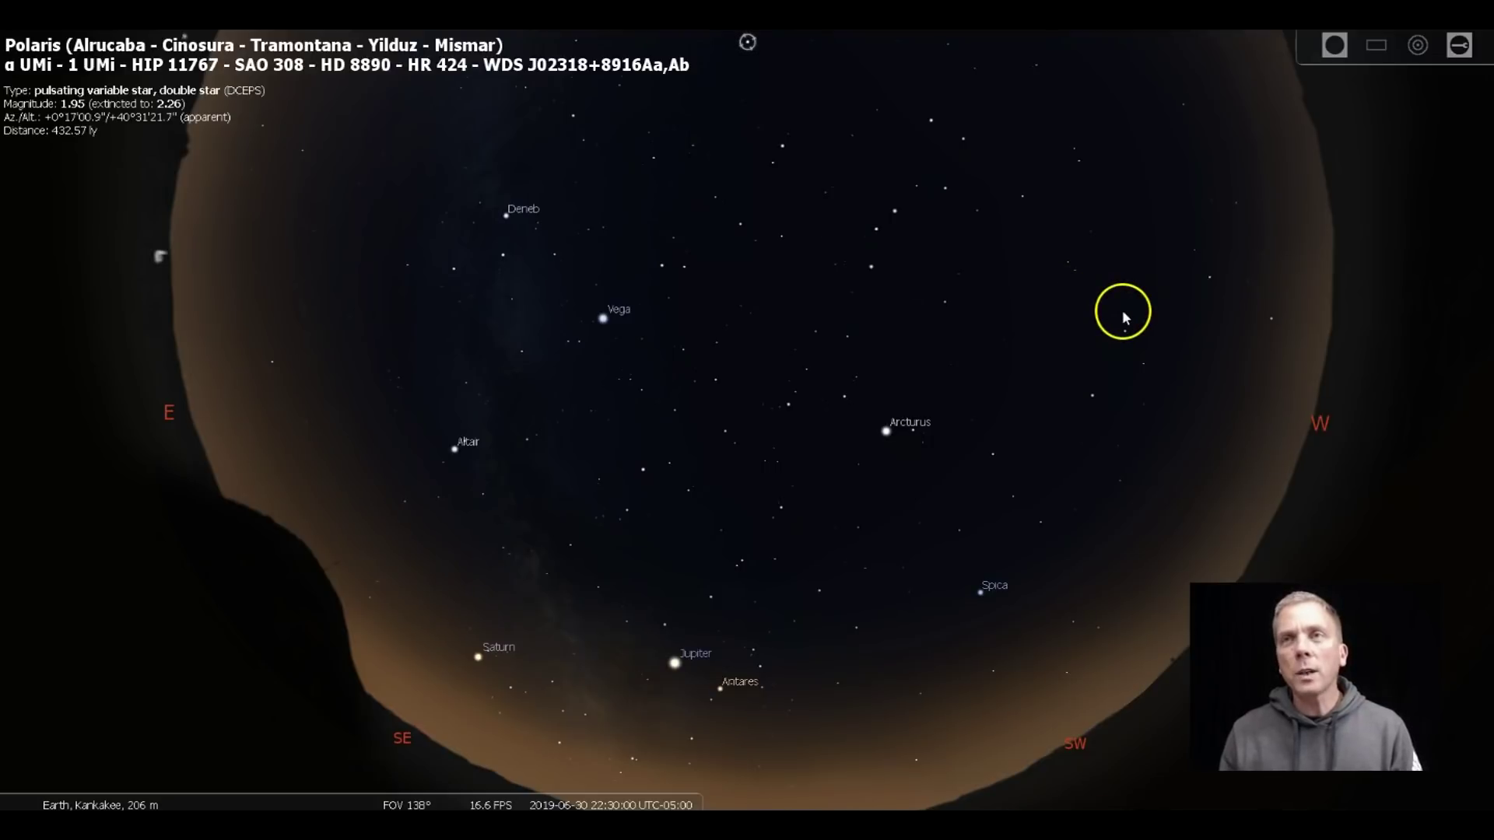
- Deselect Polaris, select Regulus in Leo, and turn on constellation names
{"action": "right_click", "coordinate": [1143, 284]}
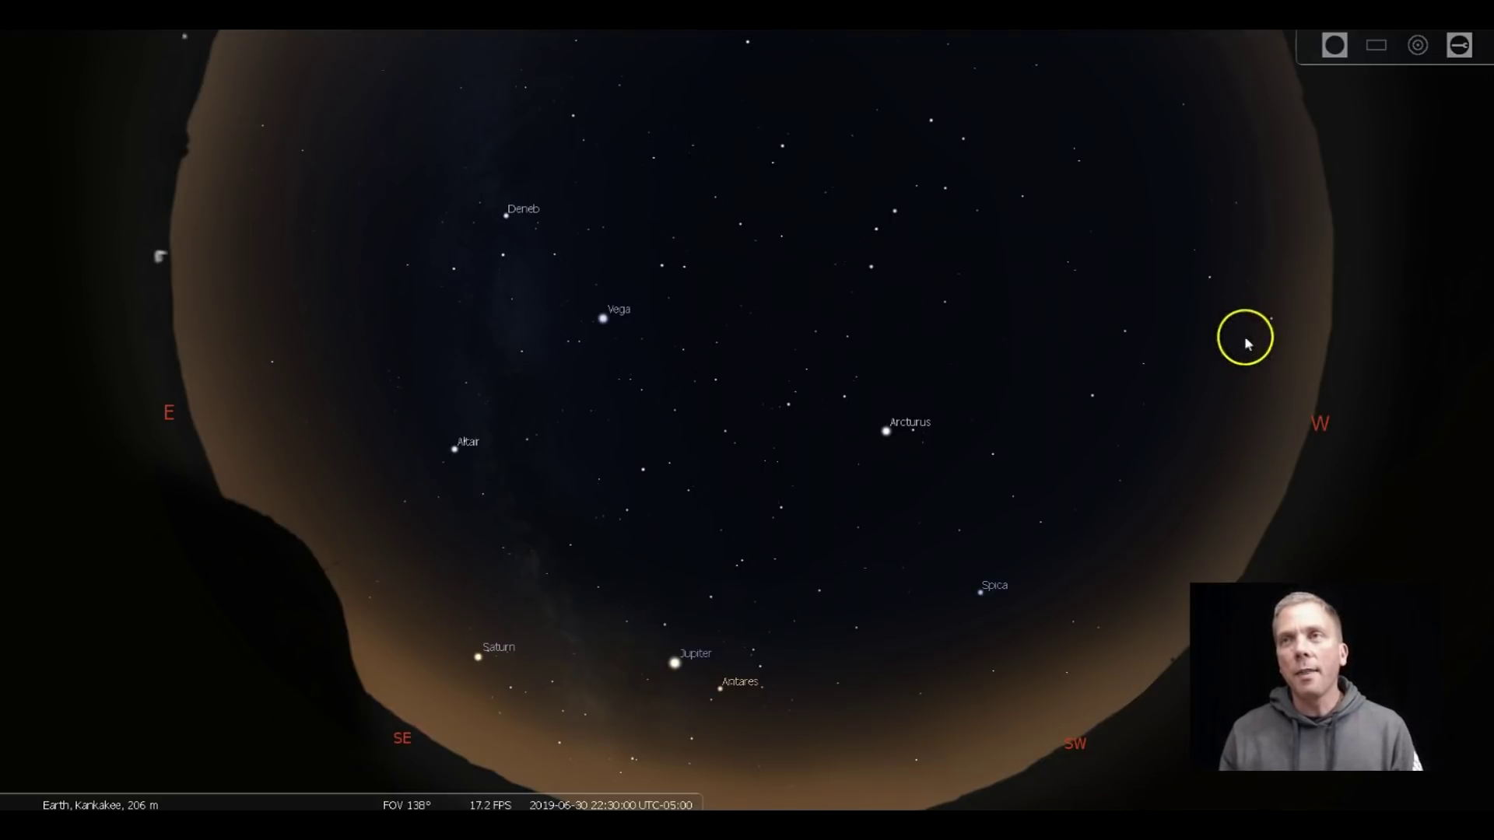
{"action": "left_click", "coordinate": [1271, 321]}
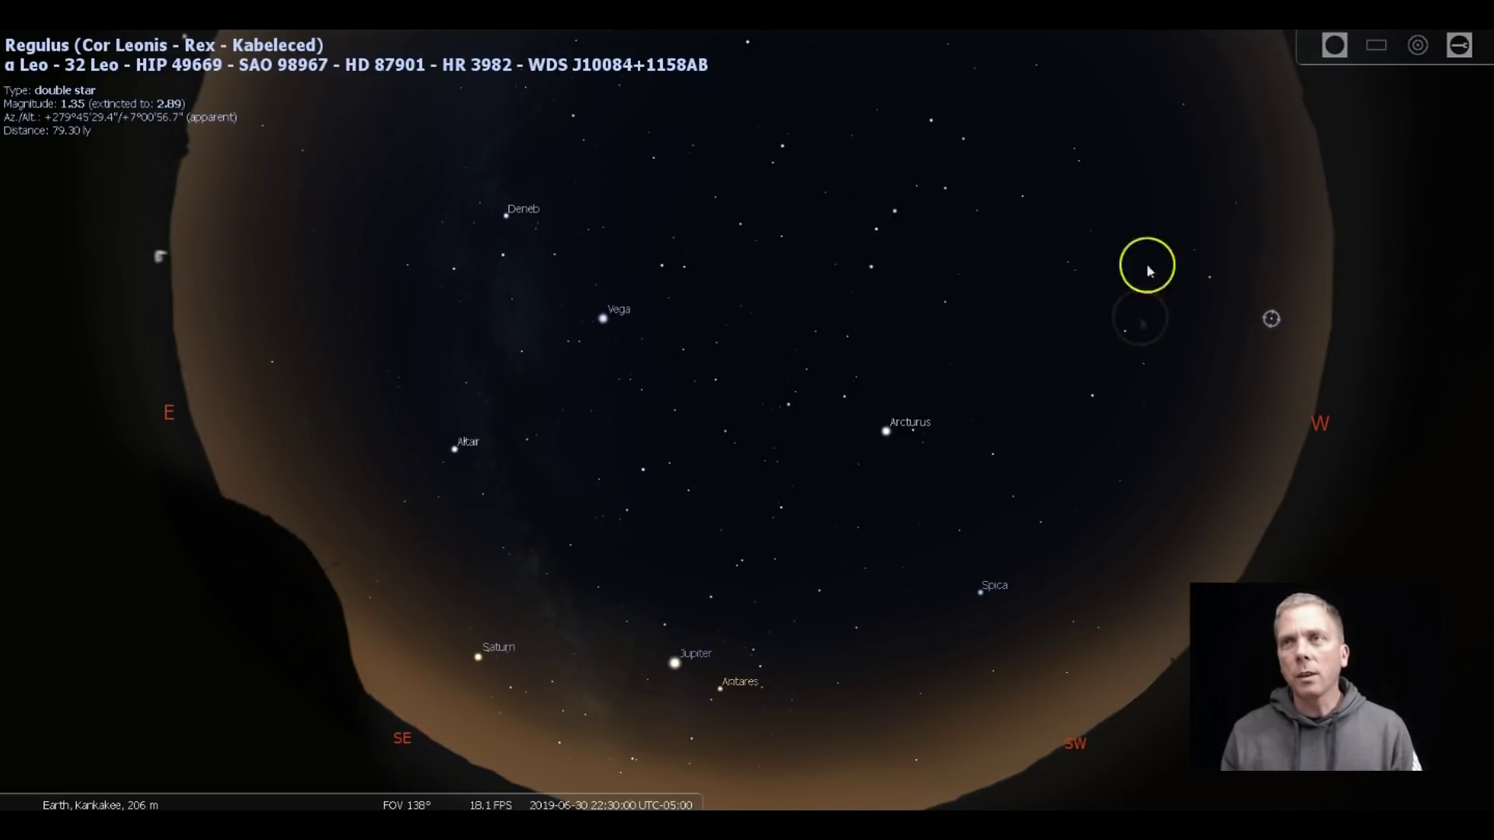
{"action": "mouse_move", "coordinate": [56, 796]}
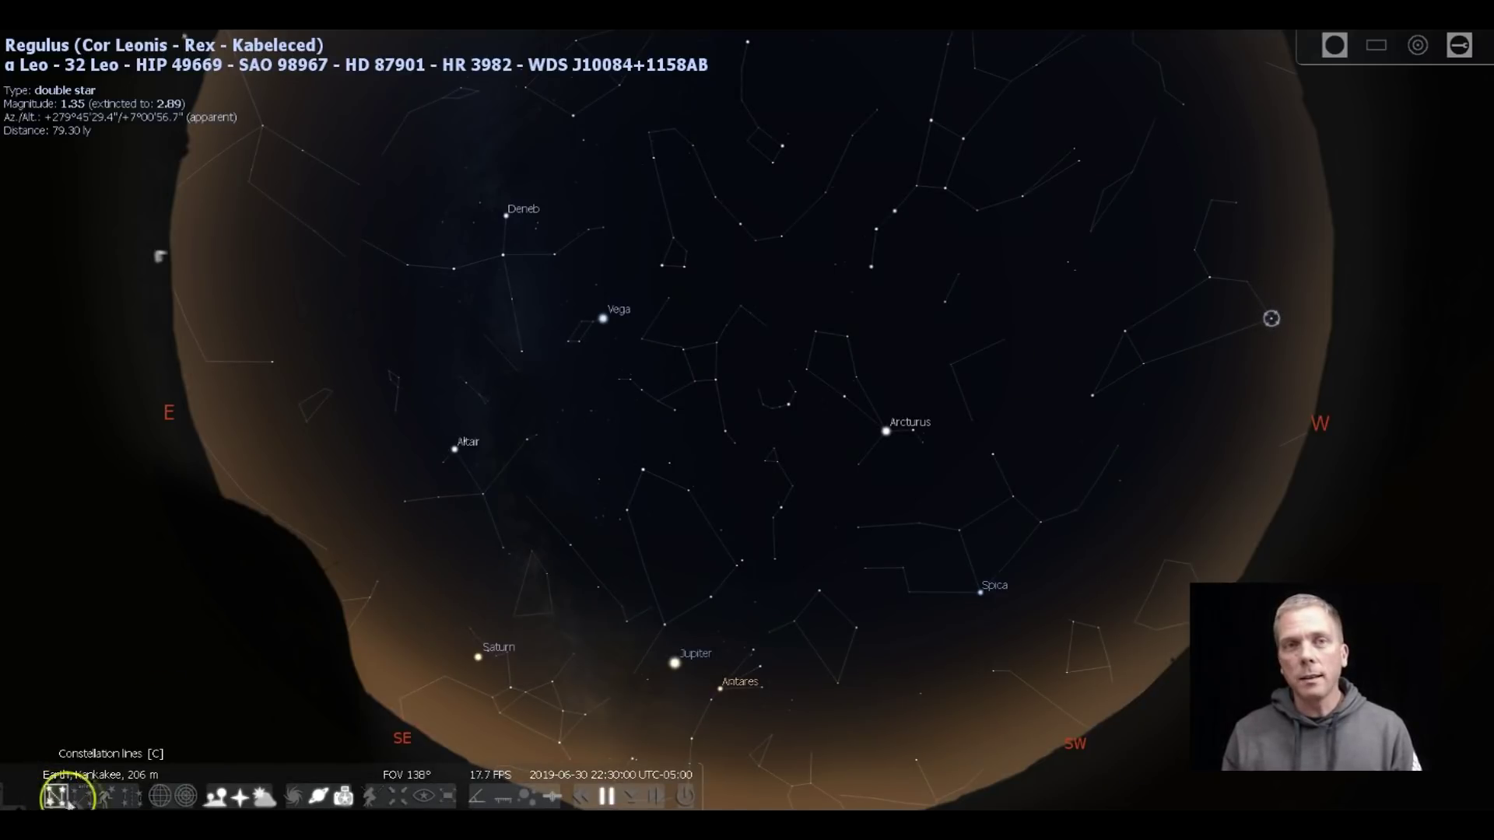
{"action": "left_click", "coordinate": [83, 796]}
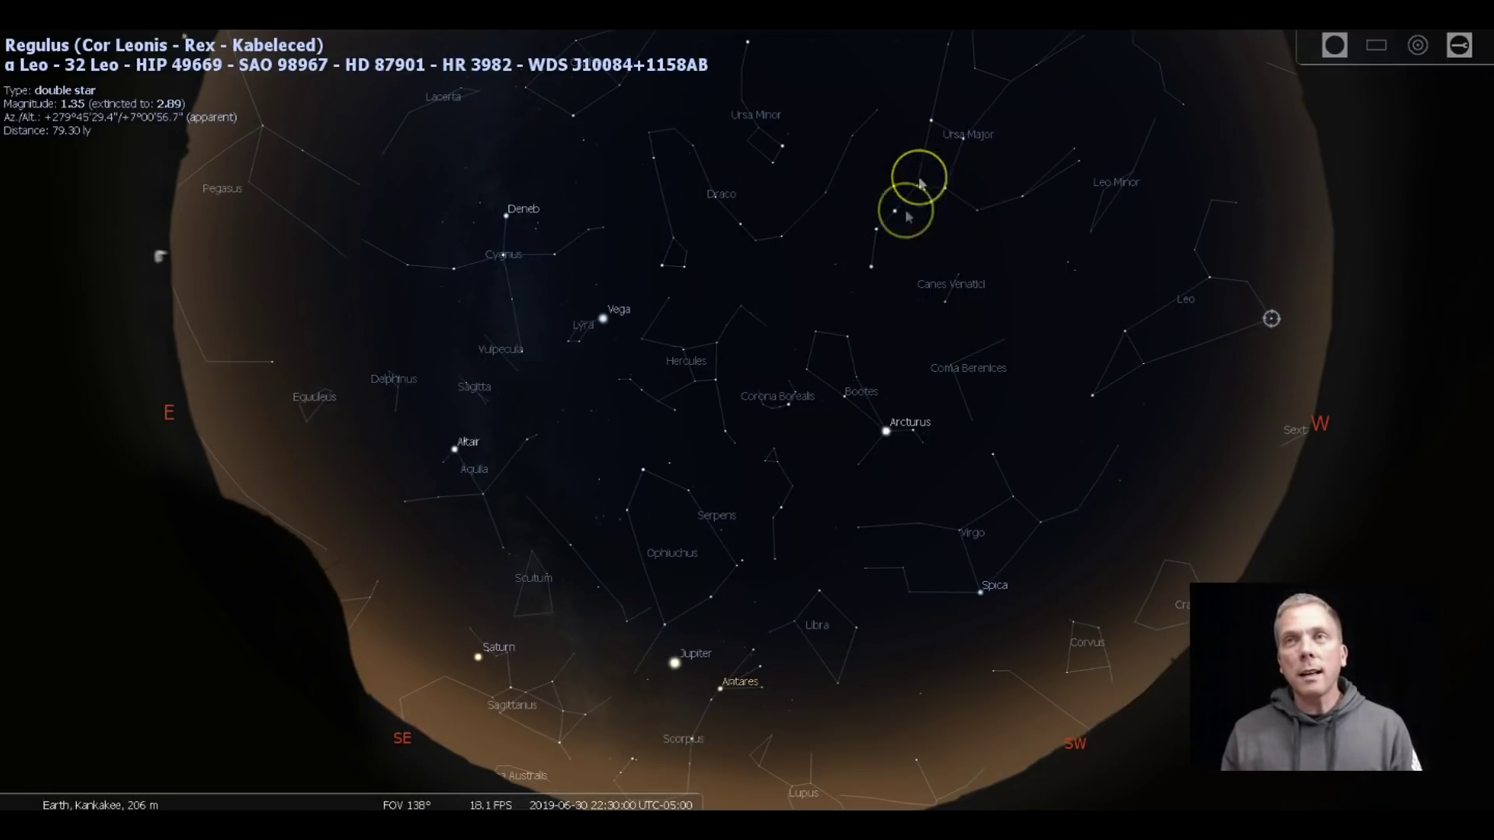
- Select the Big Dipper stars in order: Alkaid, Mizar, Megrez, Phecda, Merak, Dubhe
{"action": "left_click", "coordinate": [873, 271]}
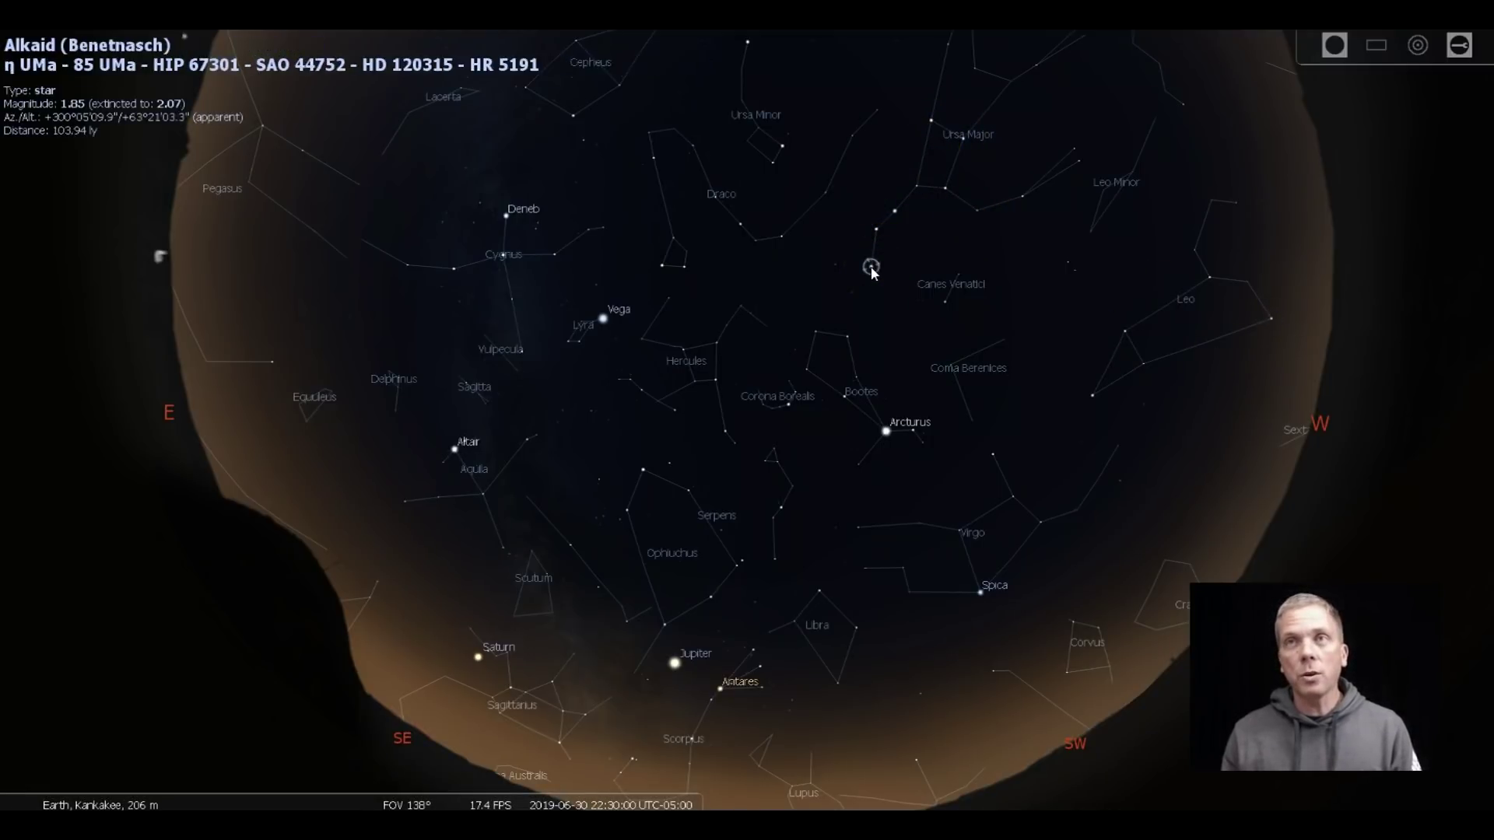
{"action": "left_click", "coordinate": [878, 227]}
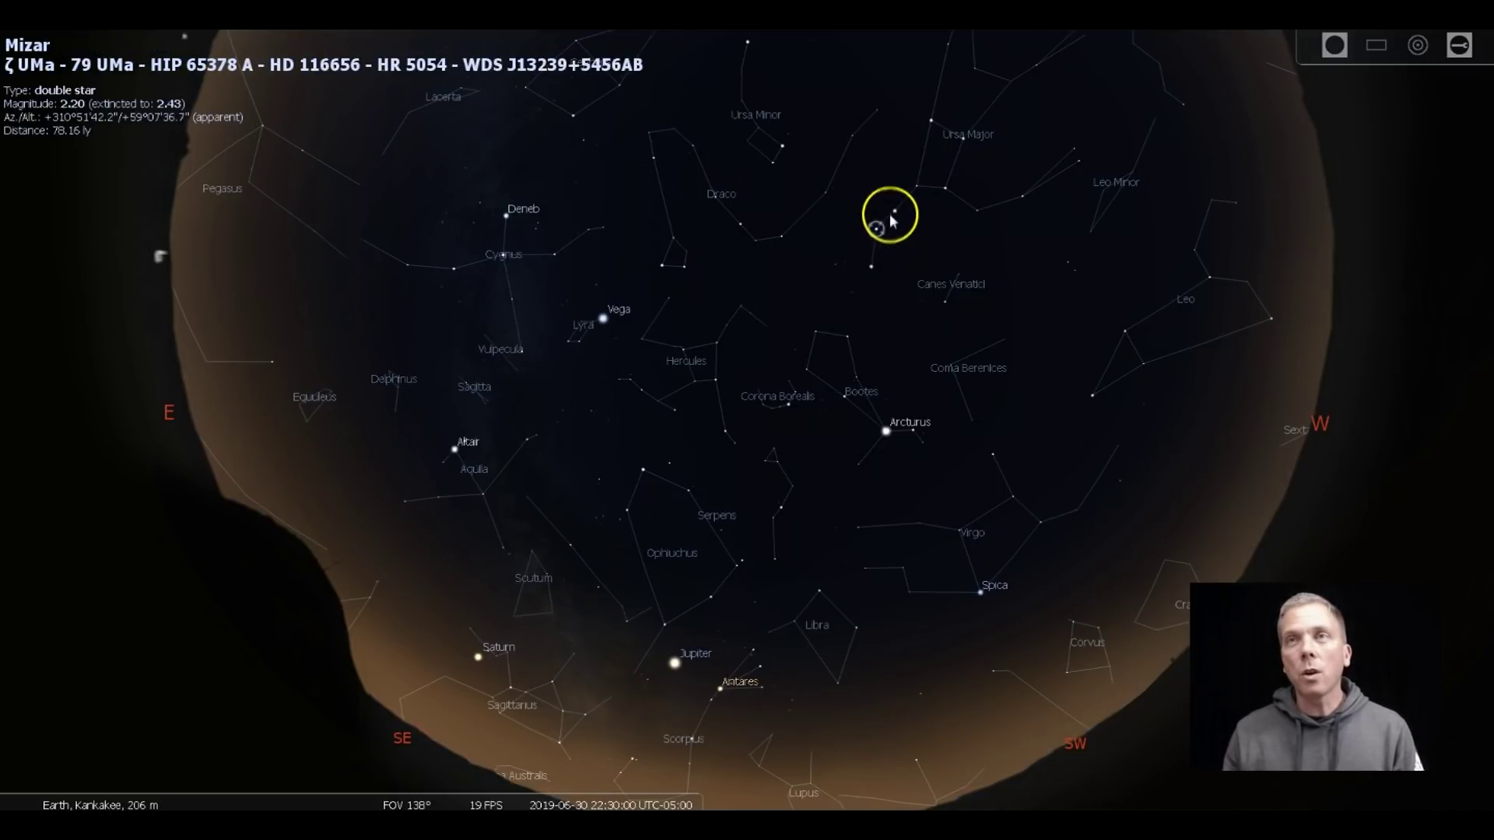
{"action": "left_click", "coordinate": [895, 214]}
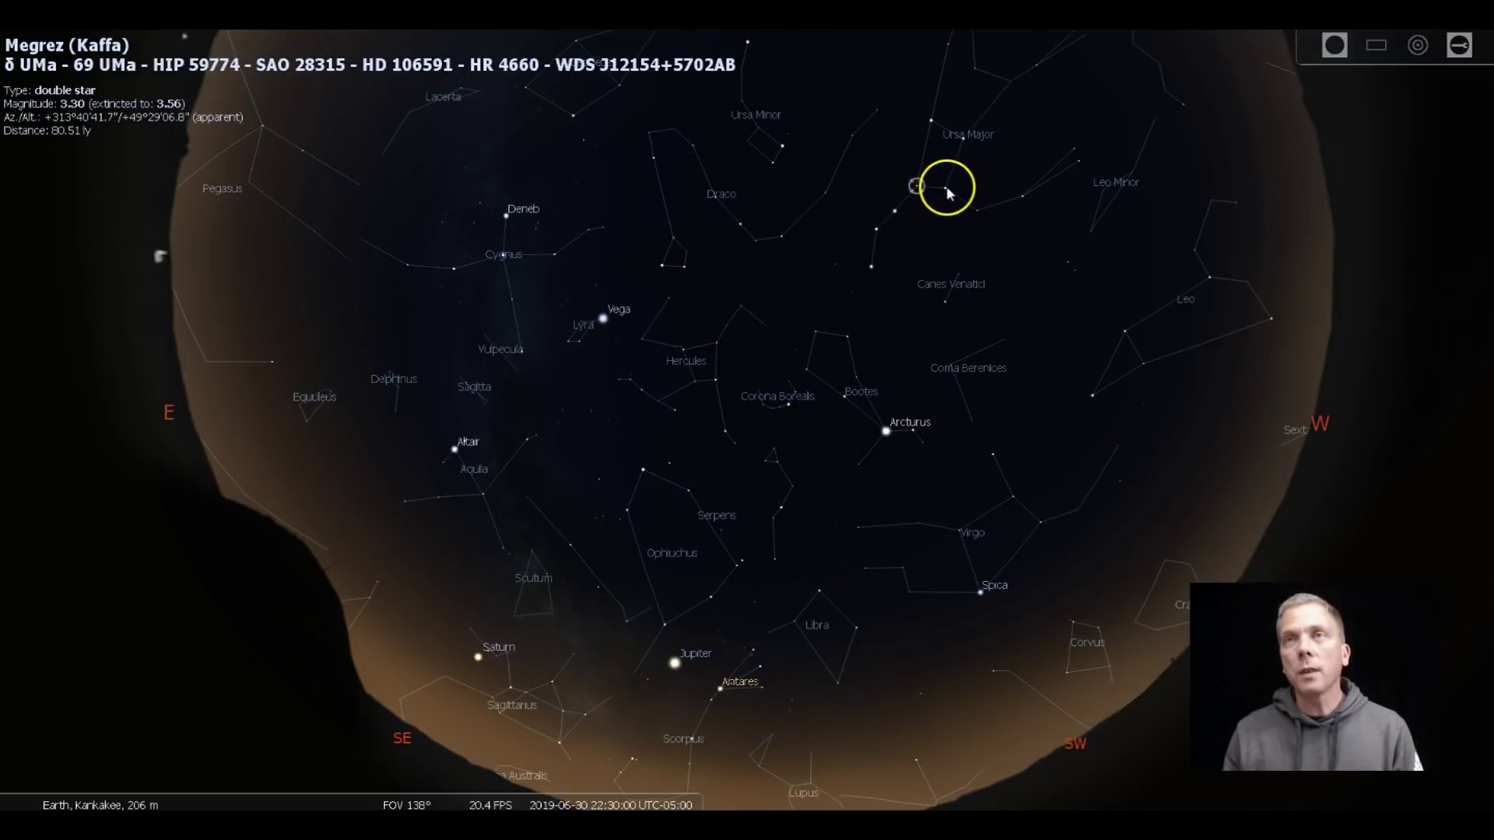
{"action": "left_click", "coordinate": [946, 188]}
{"action": "left_click", "coordinate": [962, 139]}
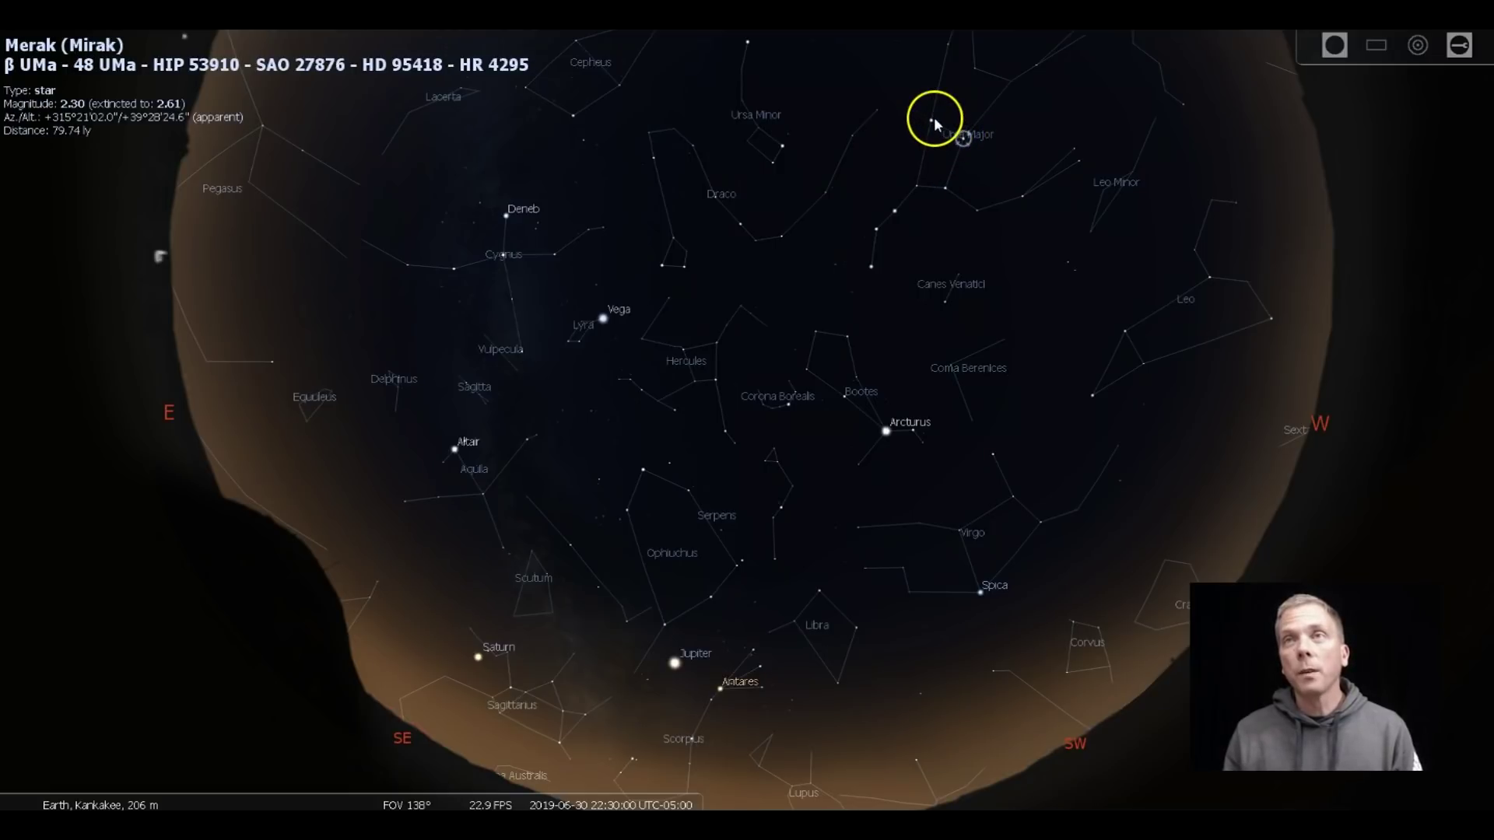
{"action": "left_click", "coordinate": [931, 120]}
- Face north, select Polaris, then a faint star, κ Dra and Thuban
{"action": "mouse_move", "coordinate": [1108, 99]}
{"action": "left_mouse_down"}
{"action": "mouse_move", "coordinate": [1095, 267]}
{"action": "mouse_move", "coordinate": [583, 406]}
{"action": "mouse_move", "coordinate": [600, 329]}
{"action": "left_mouse_up"}
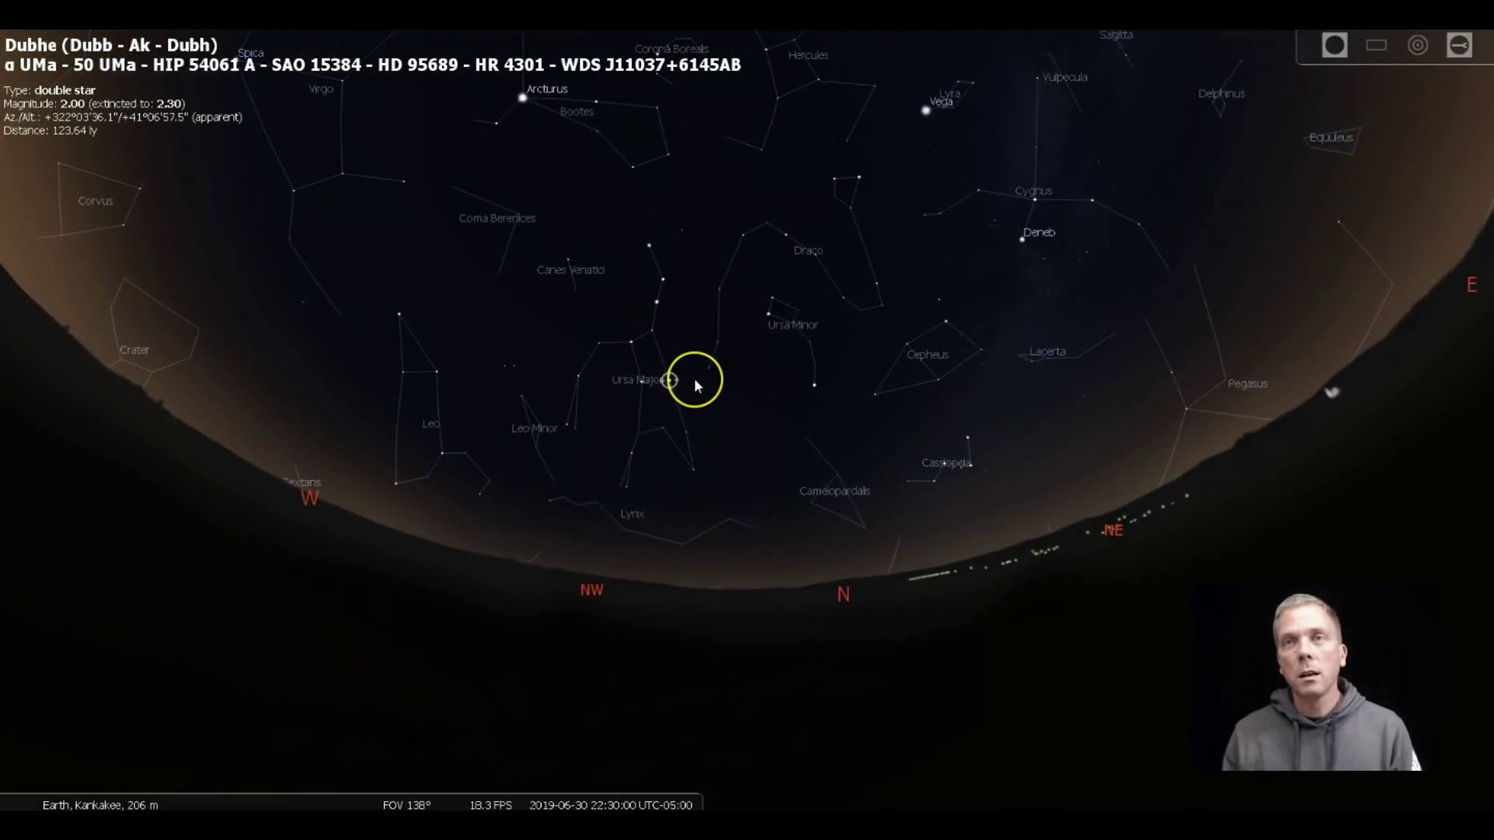
{"action": "scroll", "coordinate": [695, 379], "scroll_direction": "up", "scroll_amount": 3}
{"action": "scroll", "coordinate": [694, 378], "scroll_direction": "up", "scroll_amount": 2}
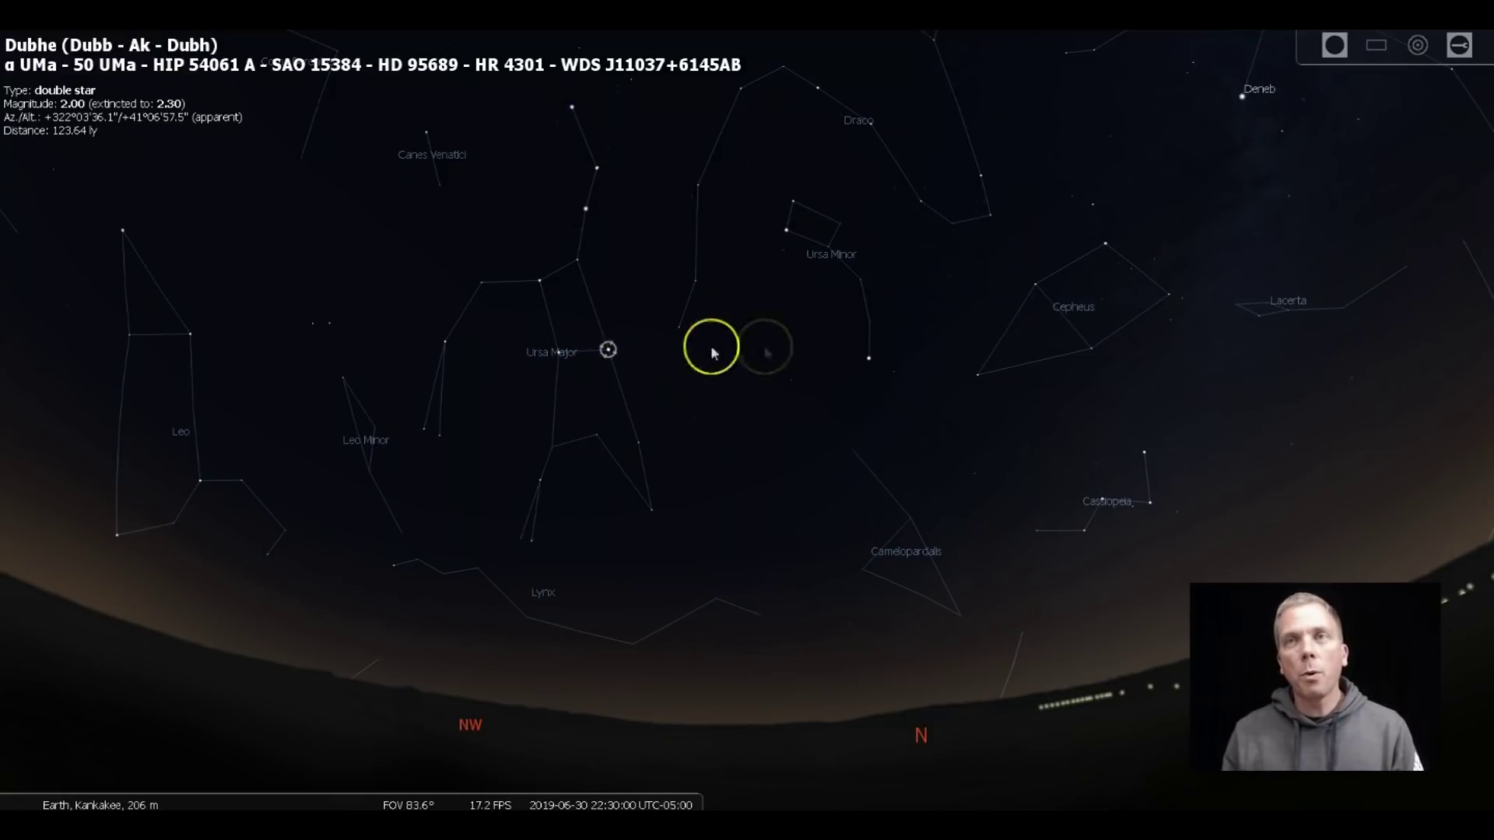
{"action": "left_click", "coordinate": [867, 360]}
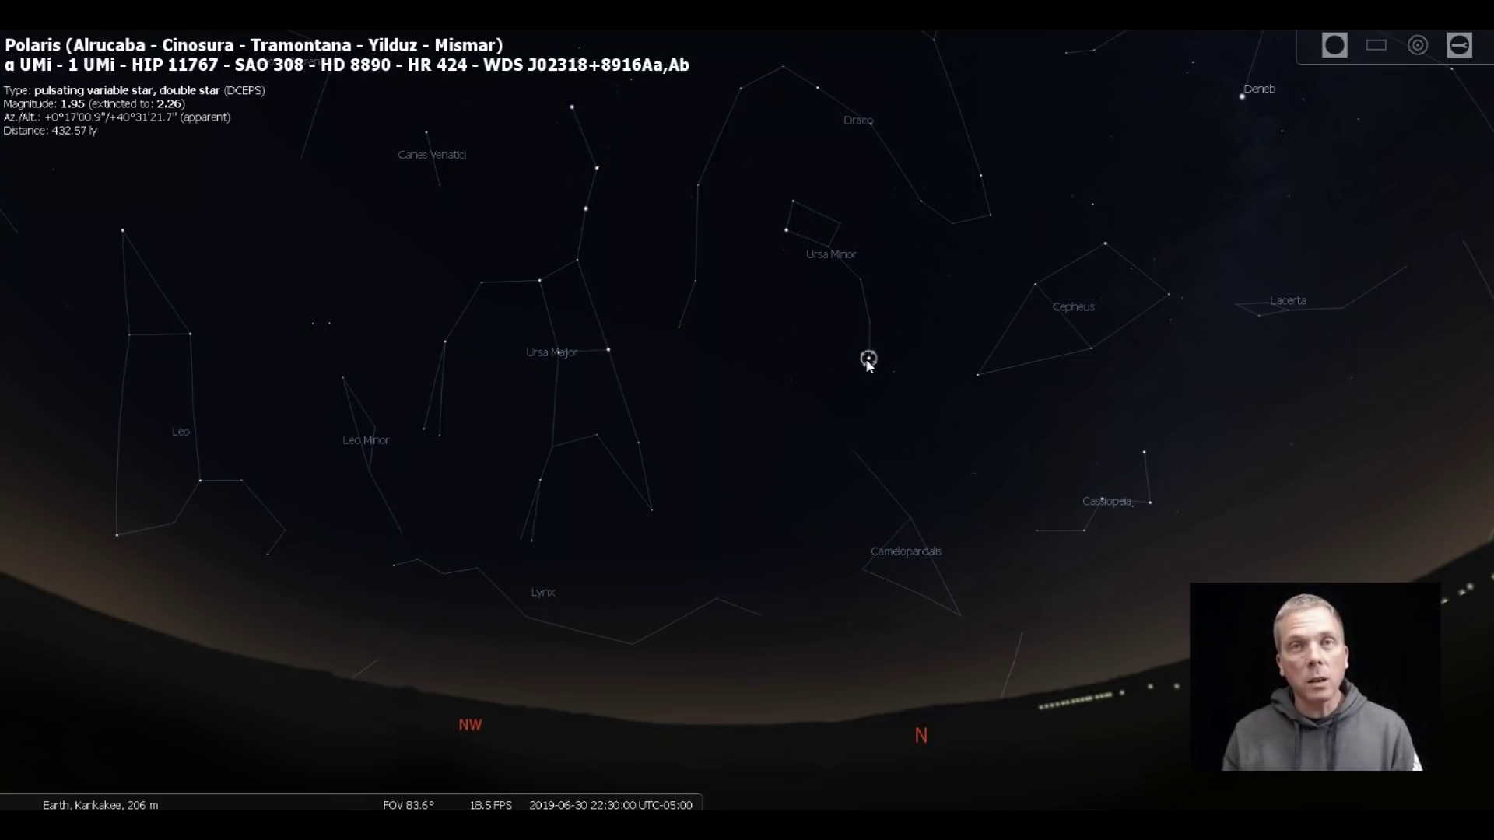
{"action": "scroll", "coordinate": [868, 363], "scroll_direction": "down", "scroll_amount": 5}
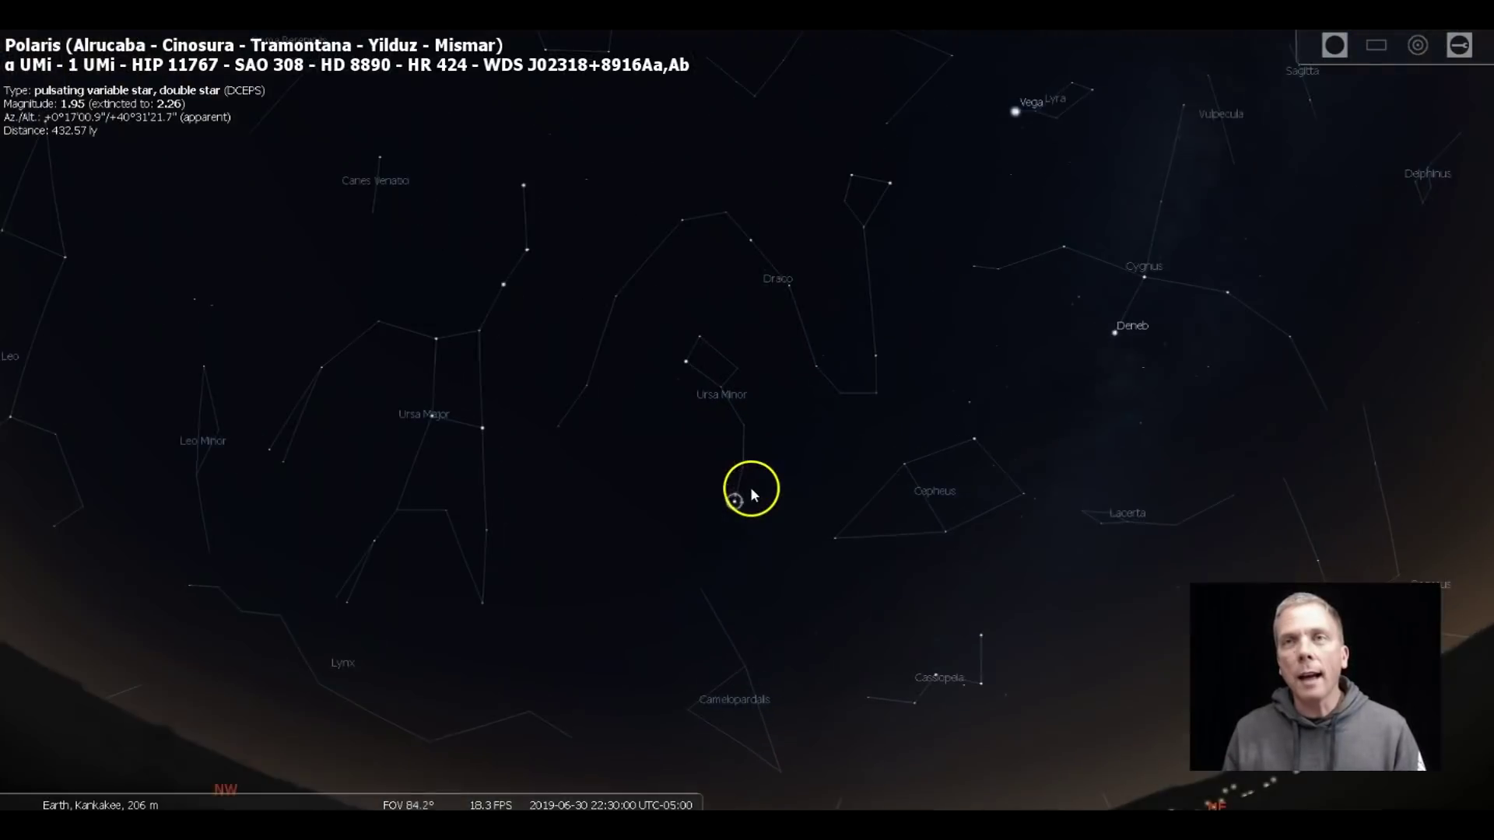
{"action": "scroll", "coordinate": [751, 487], "scroll_direction": "up", "scroll_amount": 5}
{"action": "scroll", "coordinate": [797, 505], "scroll_direction": "up", "scroll_amount": 2}
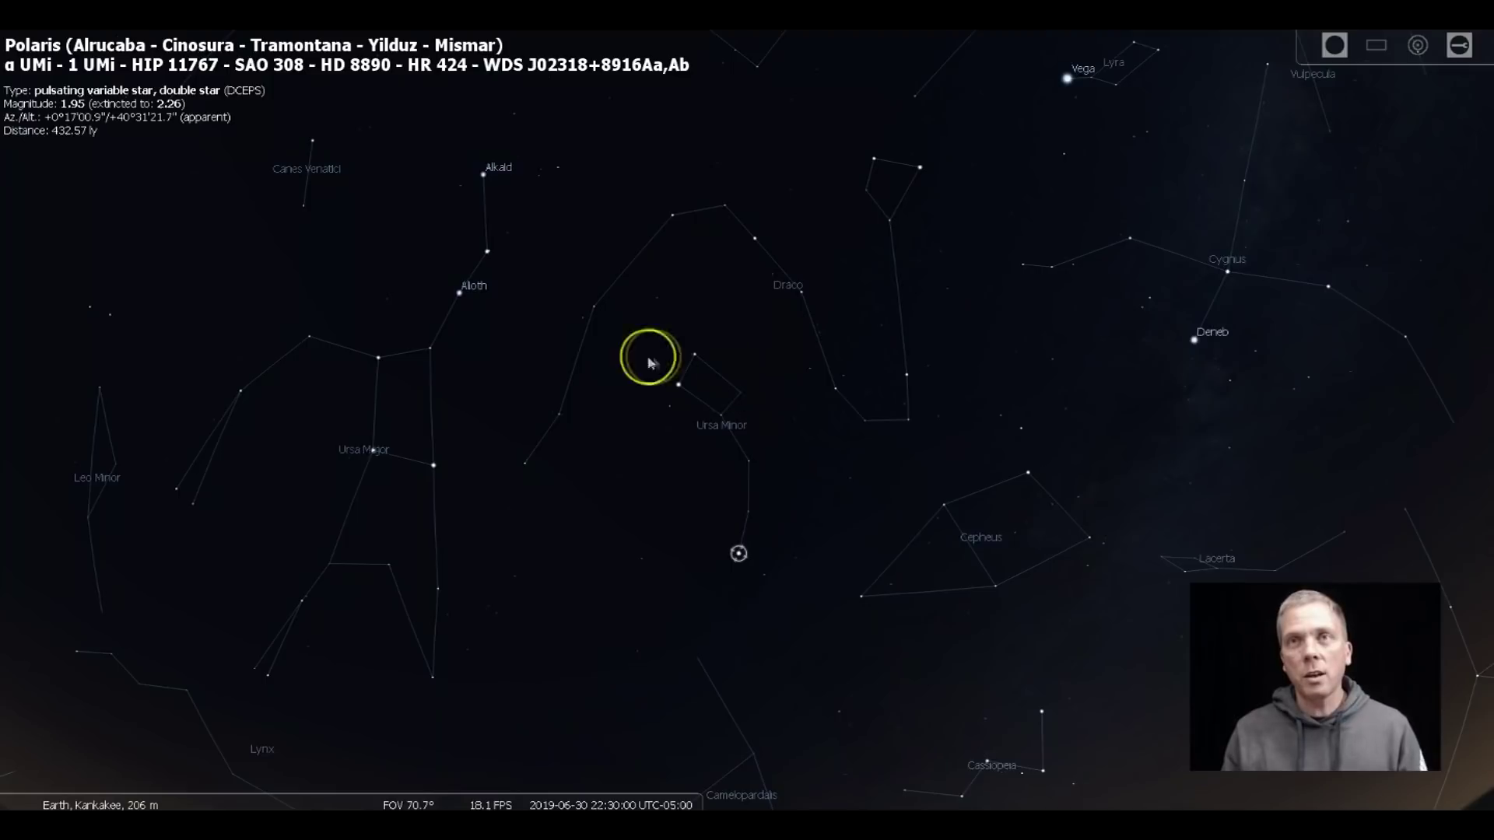
{"action": "left_click", "coordinate": [526, 465]}
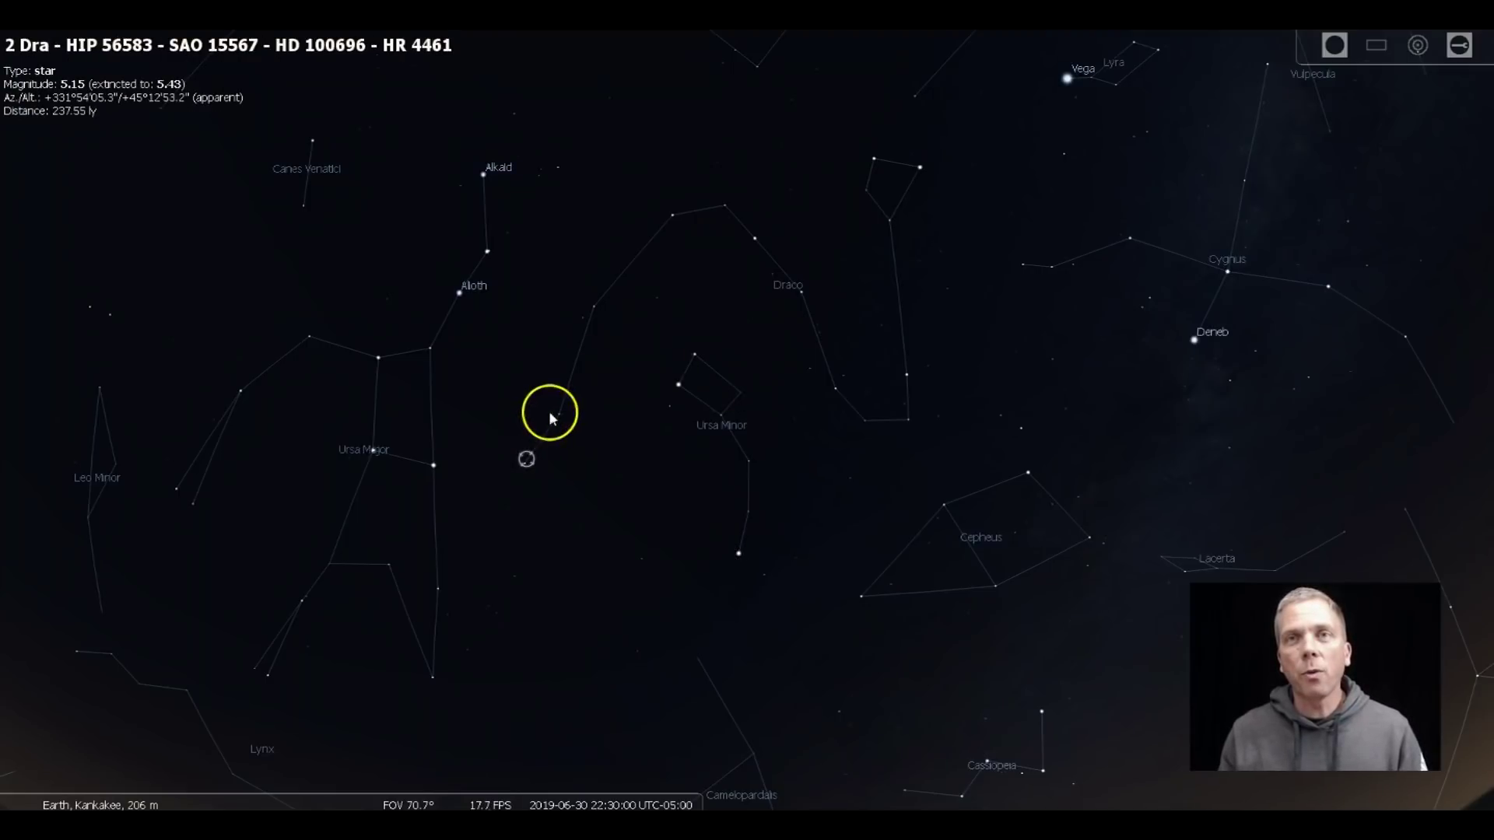
{"action": "left_click", "coordinate": [561, 411]}
{"action": "left_click", "coordinate": [592, 309]}
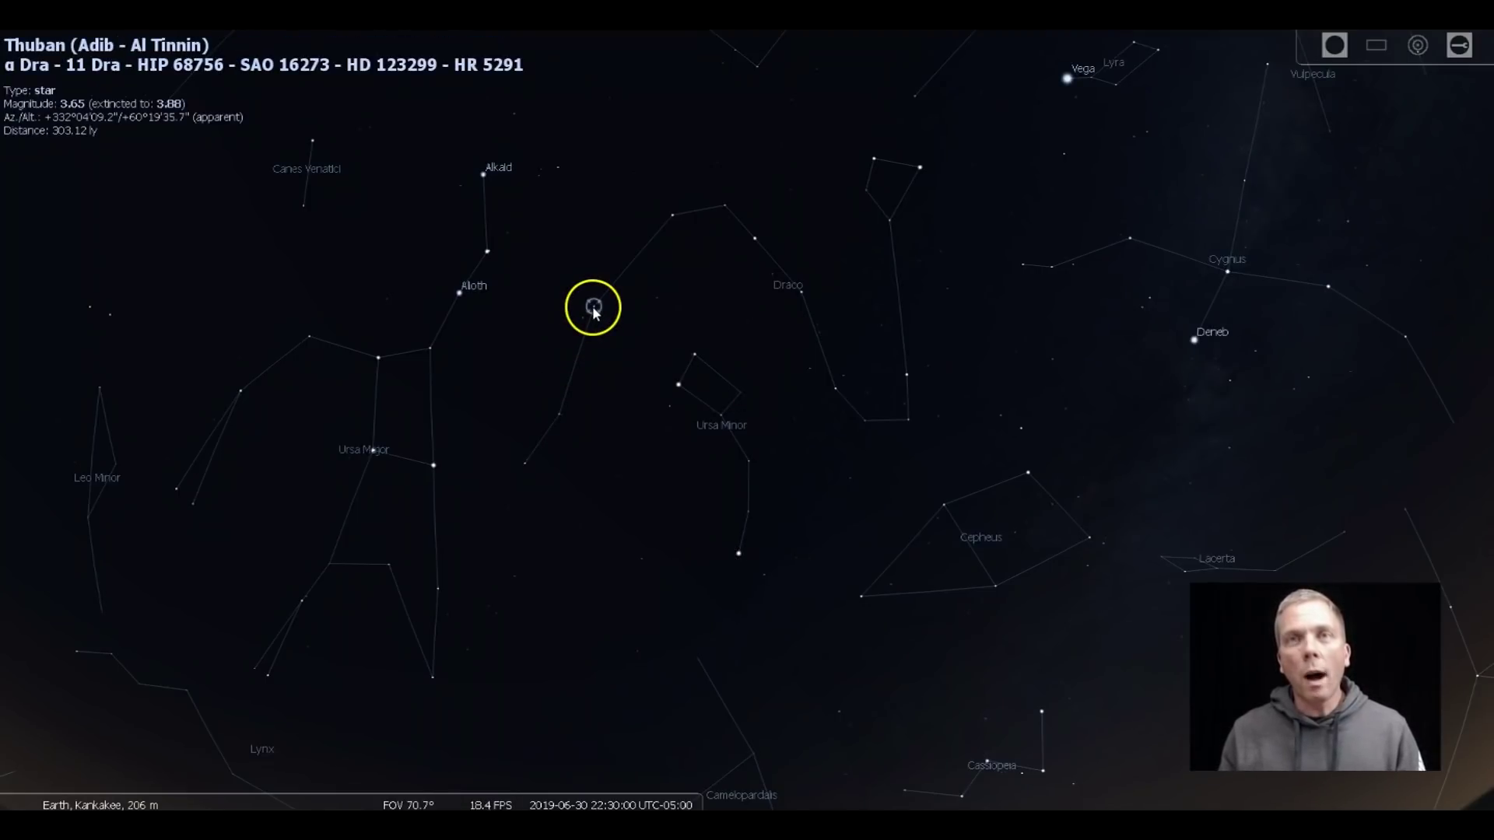
- Compare Kochab and Pherkad in the Little Dipper, then reselect κ Dra and Thuban
{"action": "left_click", "coordinate": [678, 383]}
{"action": "left_click", "coordinate": [696, 355]}
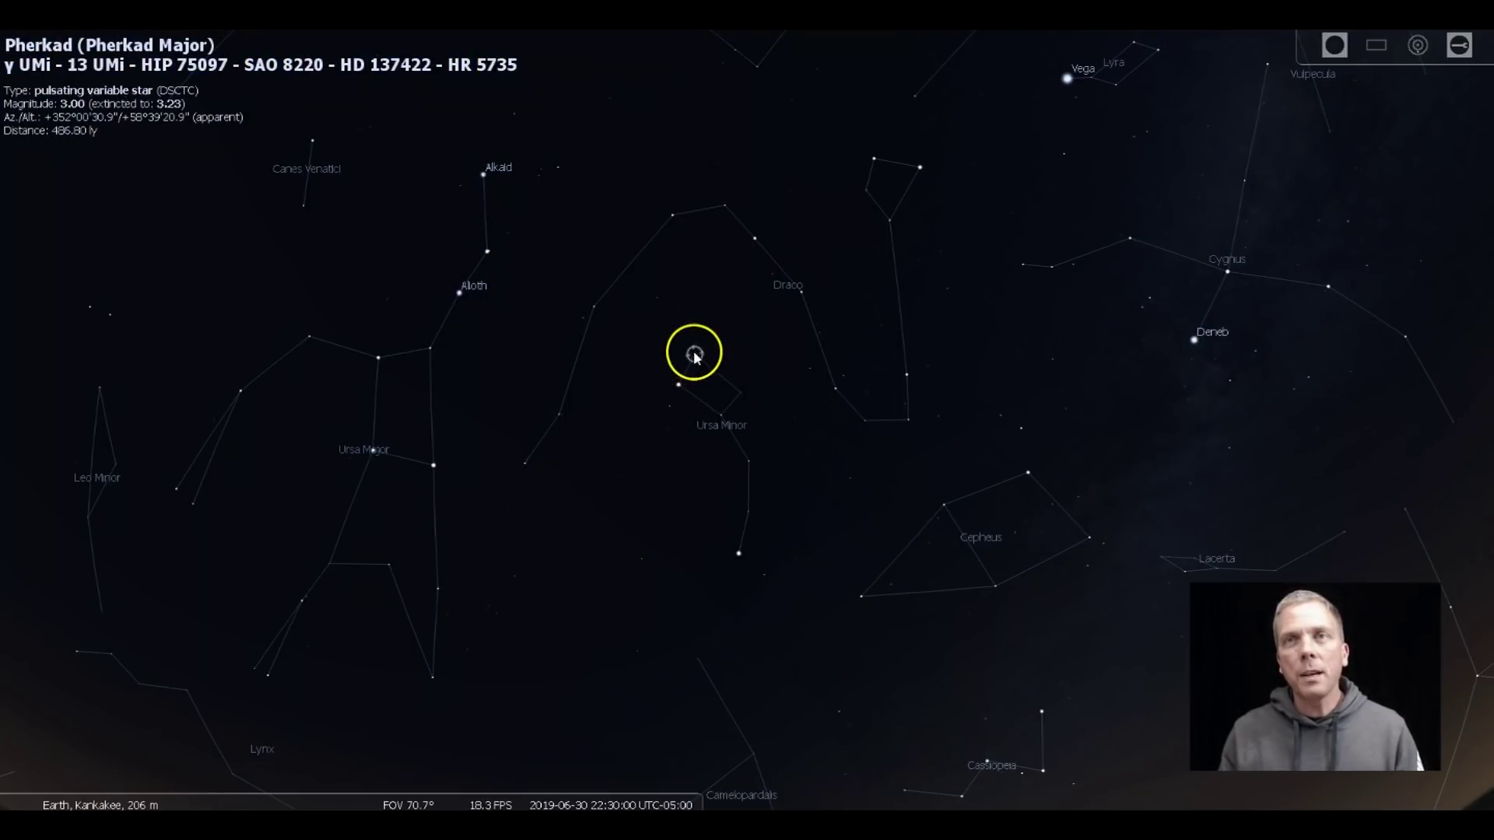
{"action": "left_click", "coordinate": [677, 384]}
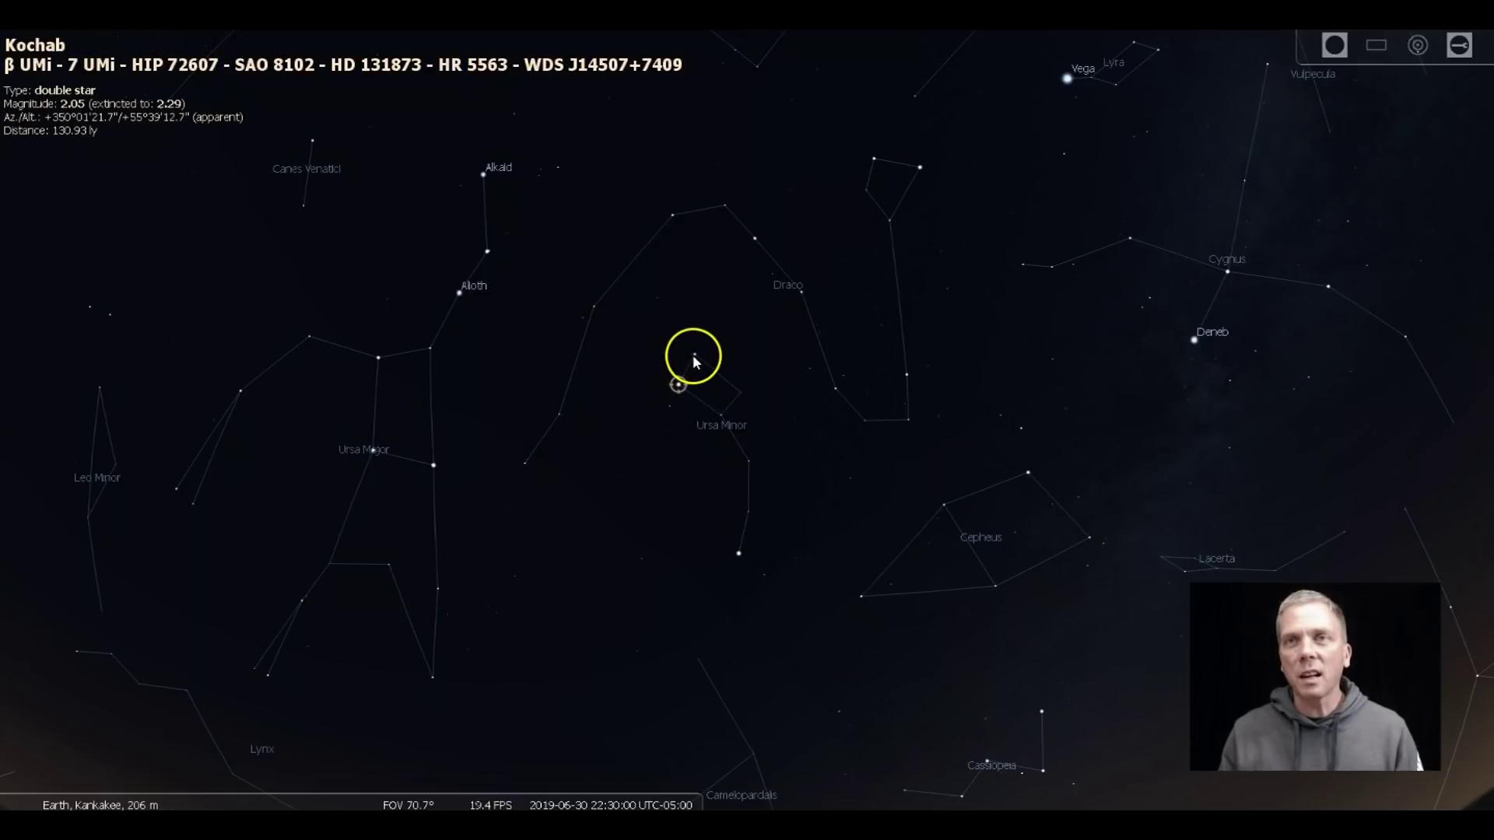
{"action": "left_click", "coordinate": [695, 354]}
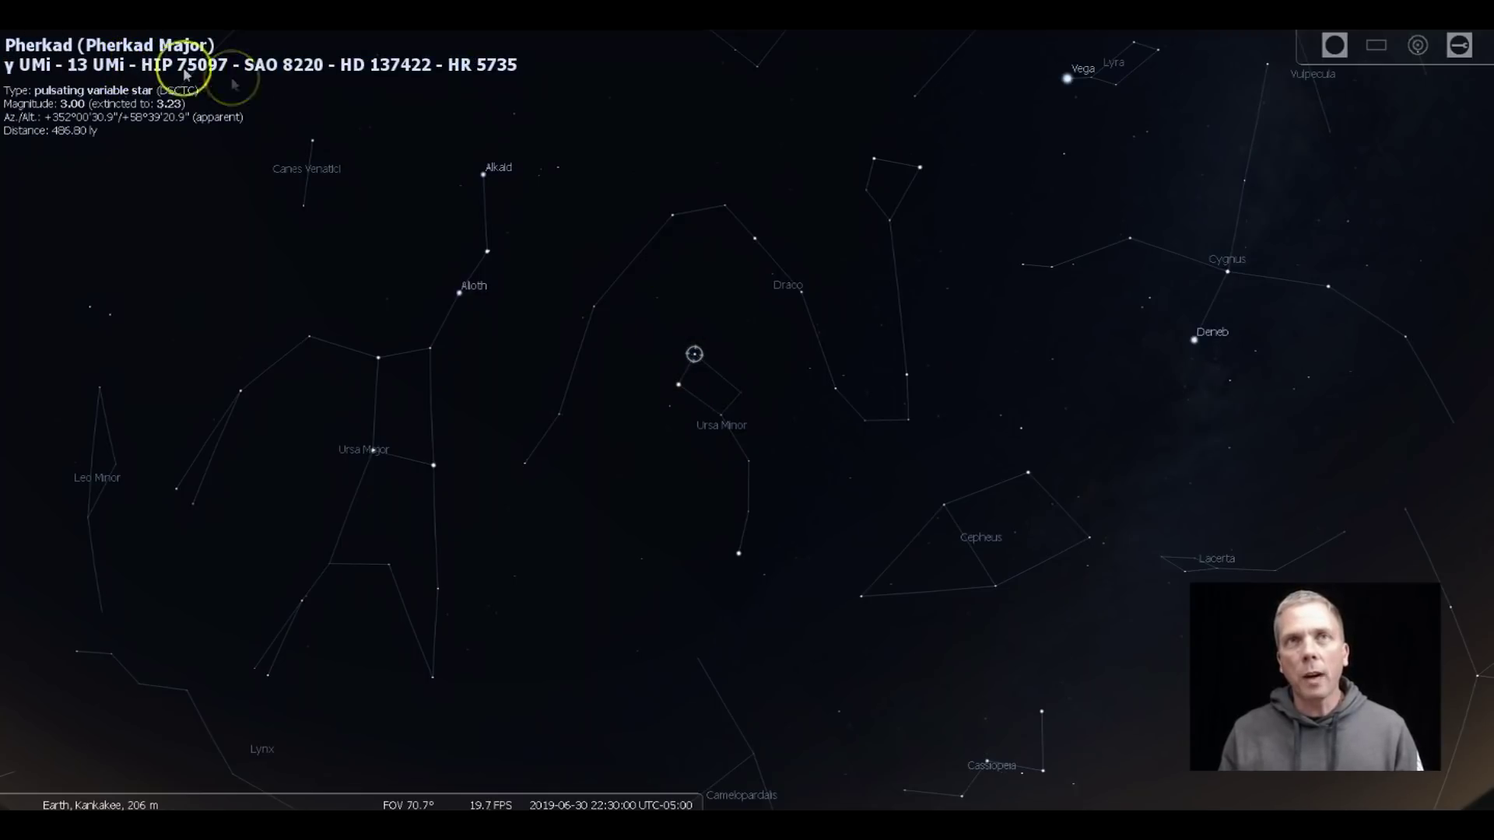
{"action": "left_click", "coordinate": [558, 414]}
{"action": "left_click", "coordinate": [593, 308]}
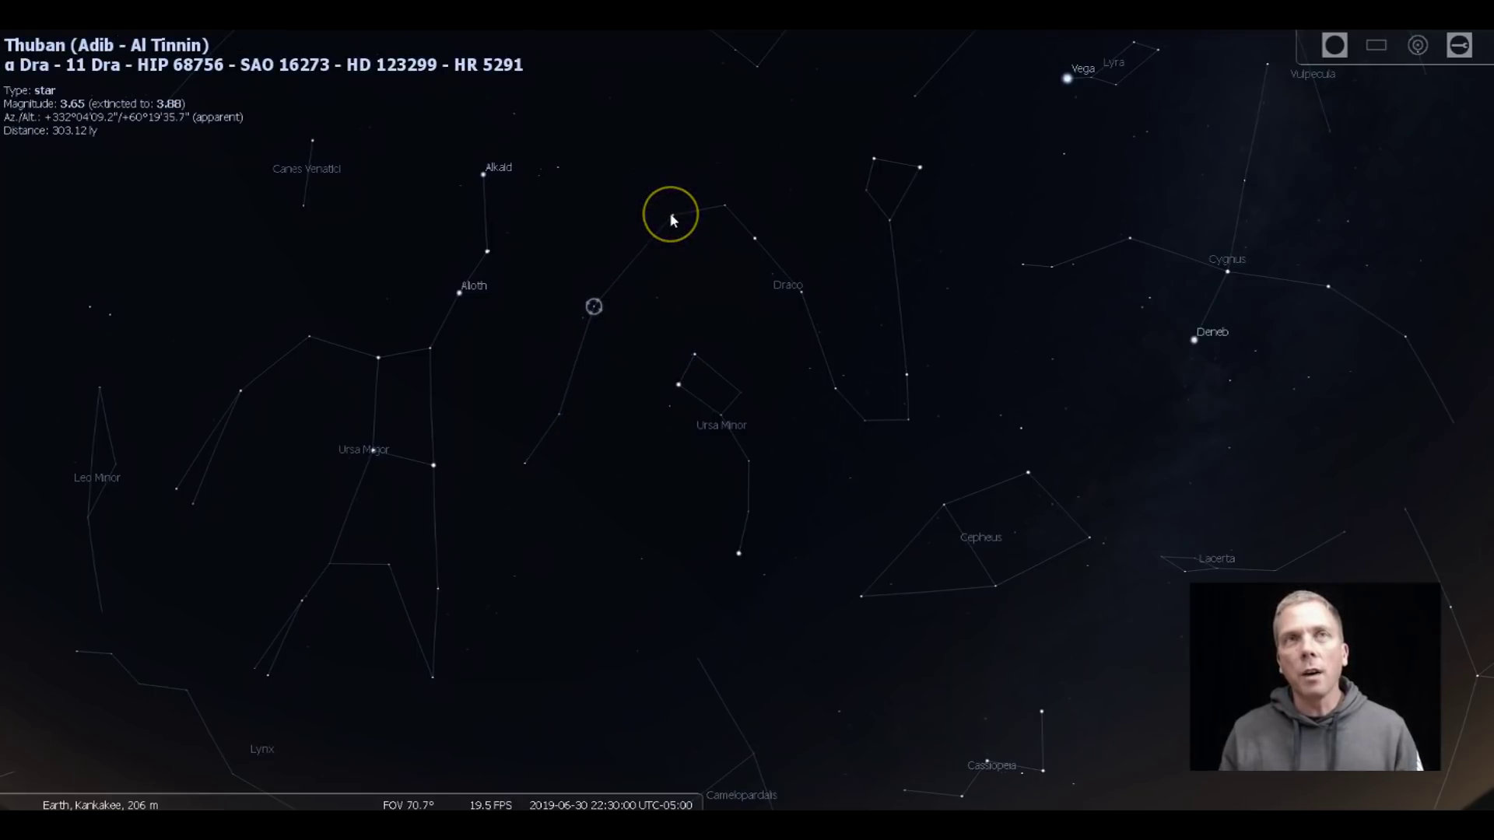
- Step along Draco through Edasich, θ Dra, Athebyne, Aldhibah, Altais, Eltanin to Rastaban
{"action": "left_click", "coordinate": [670, 215]}
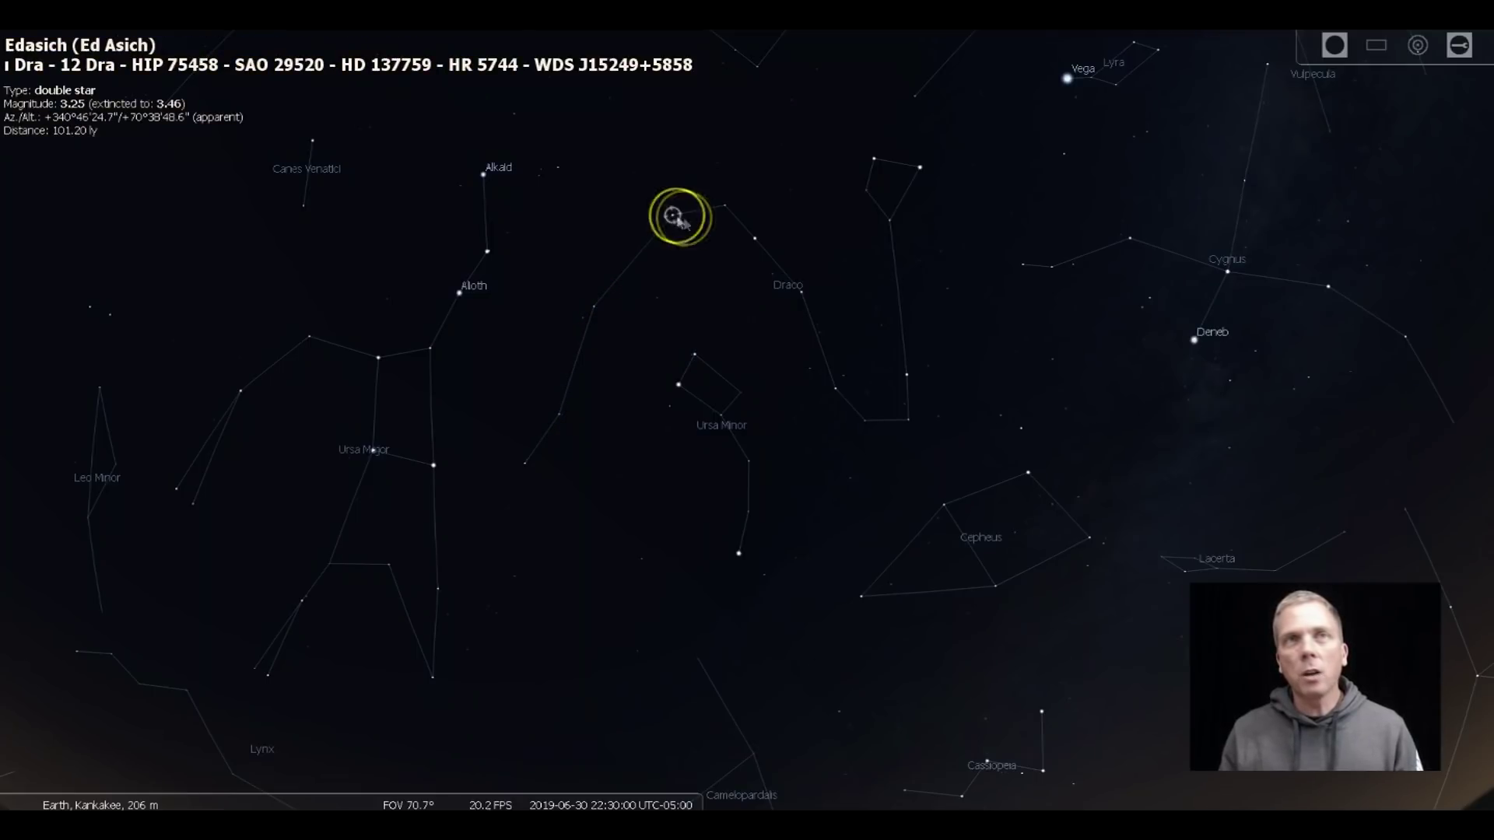
{"action": "left_click", "coordinate": [724, 207]}
{"action": "left_click", "coordinate": [755, 241]}
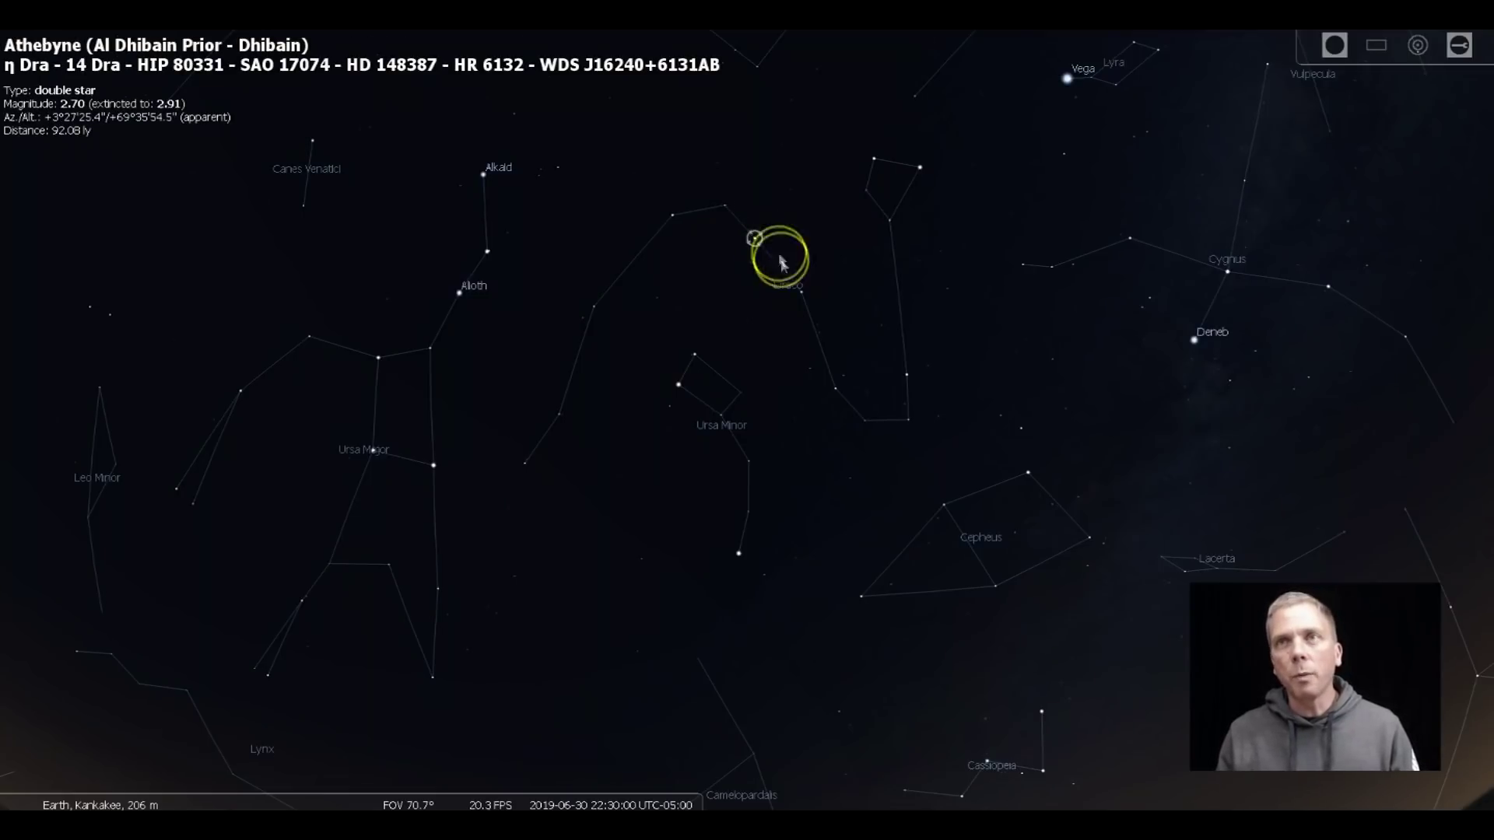
{"action": "left_click", "coordinate": [801, 292]}
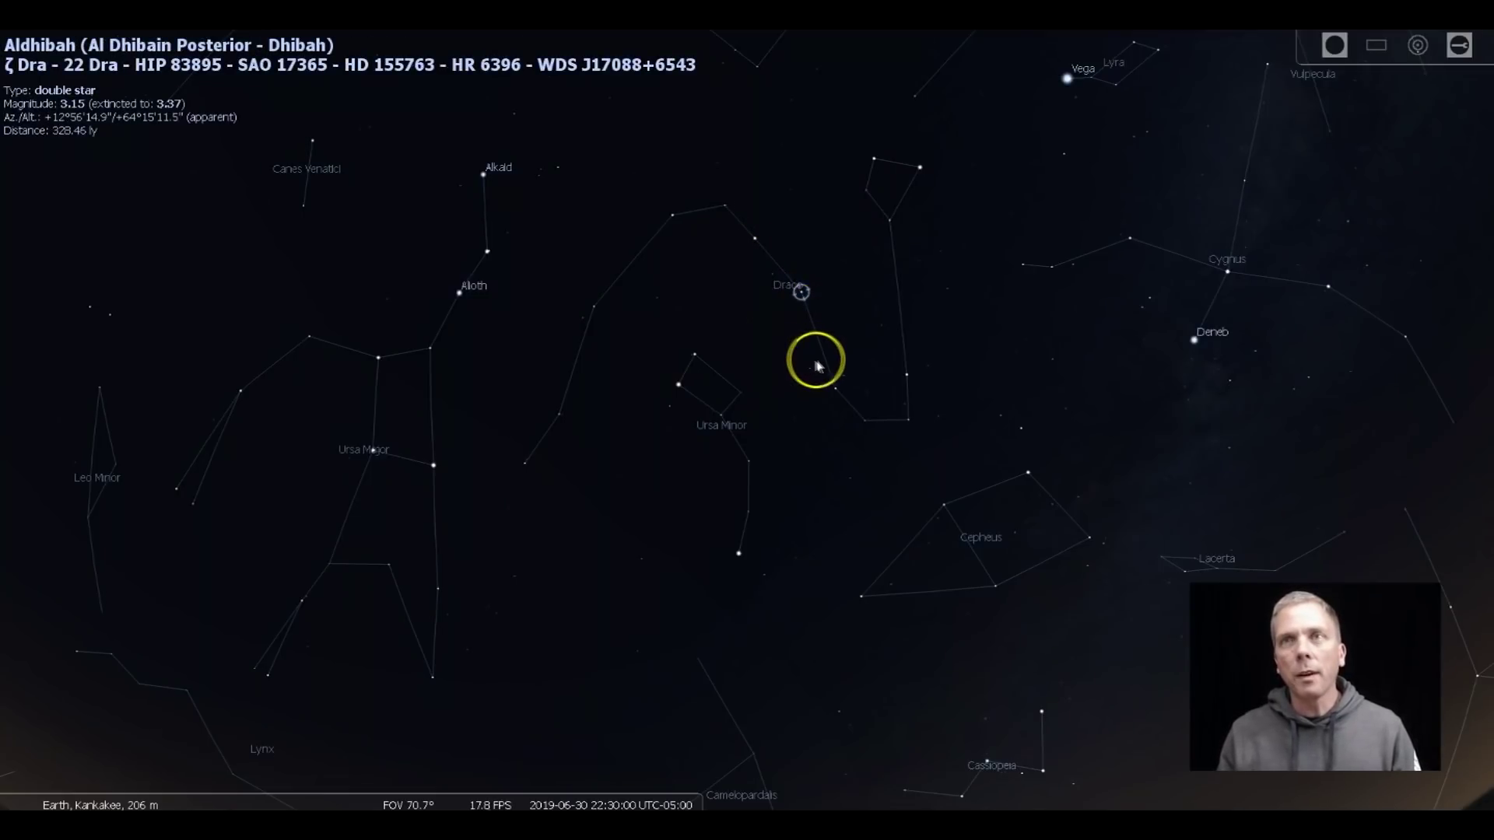
{"action": "left_click", "coordinate": [908, 377]}
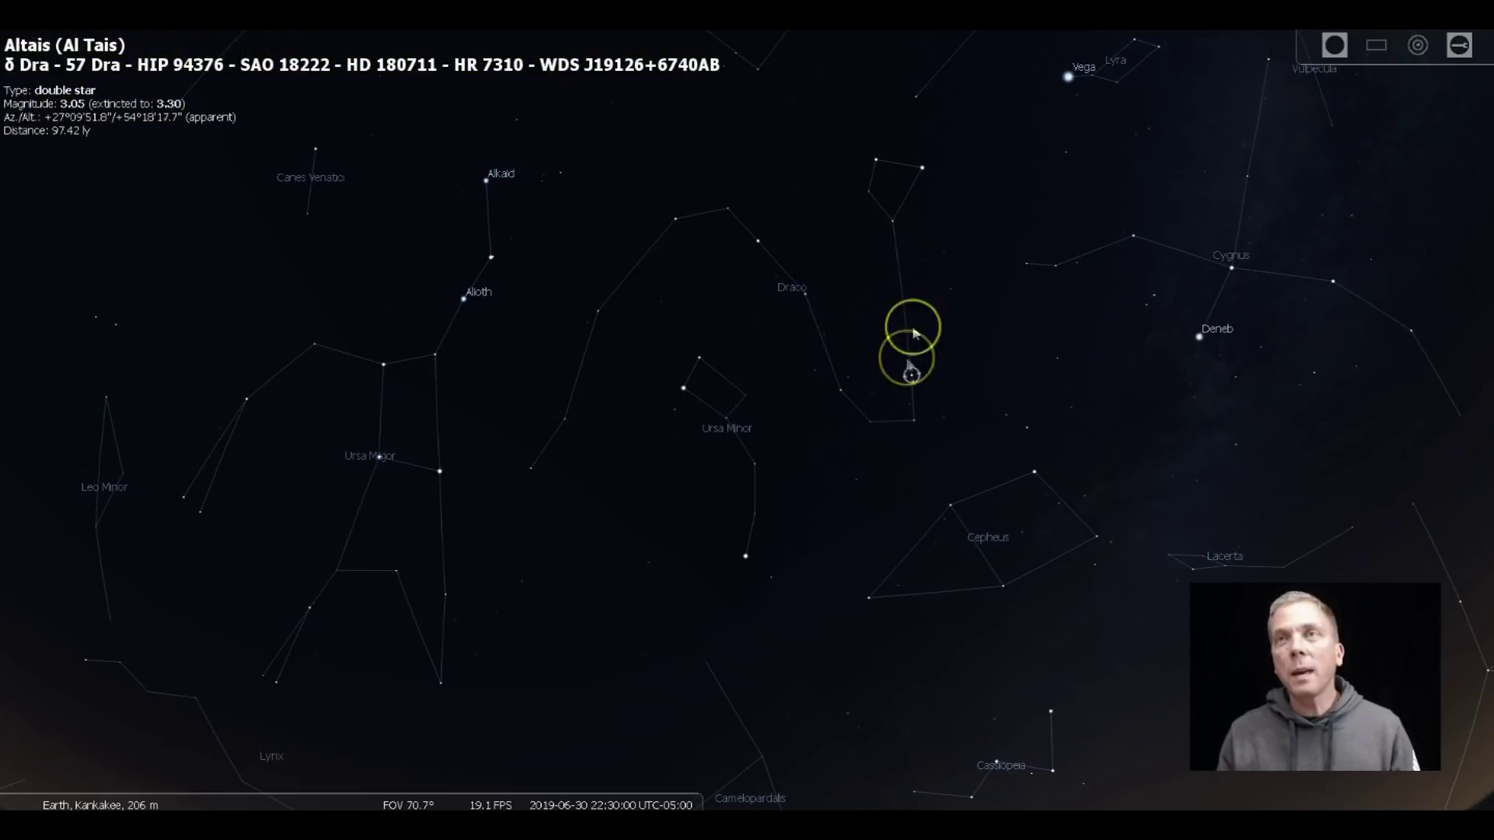
{"action": "left_click", "coordinate": [921, 169]}
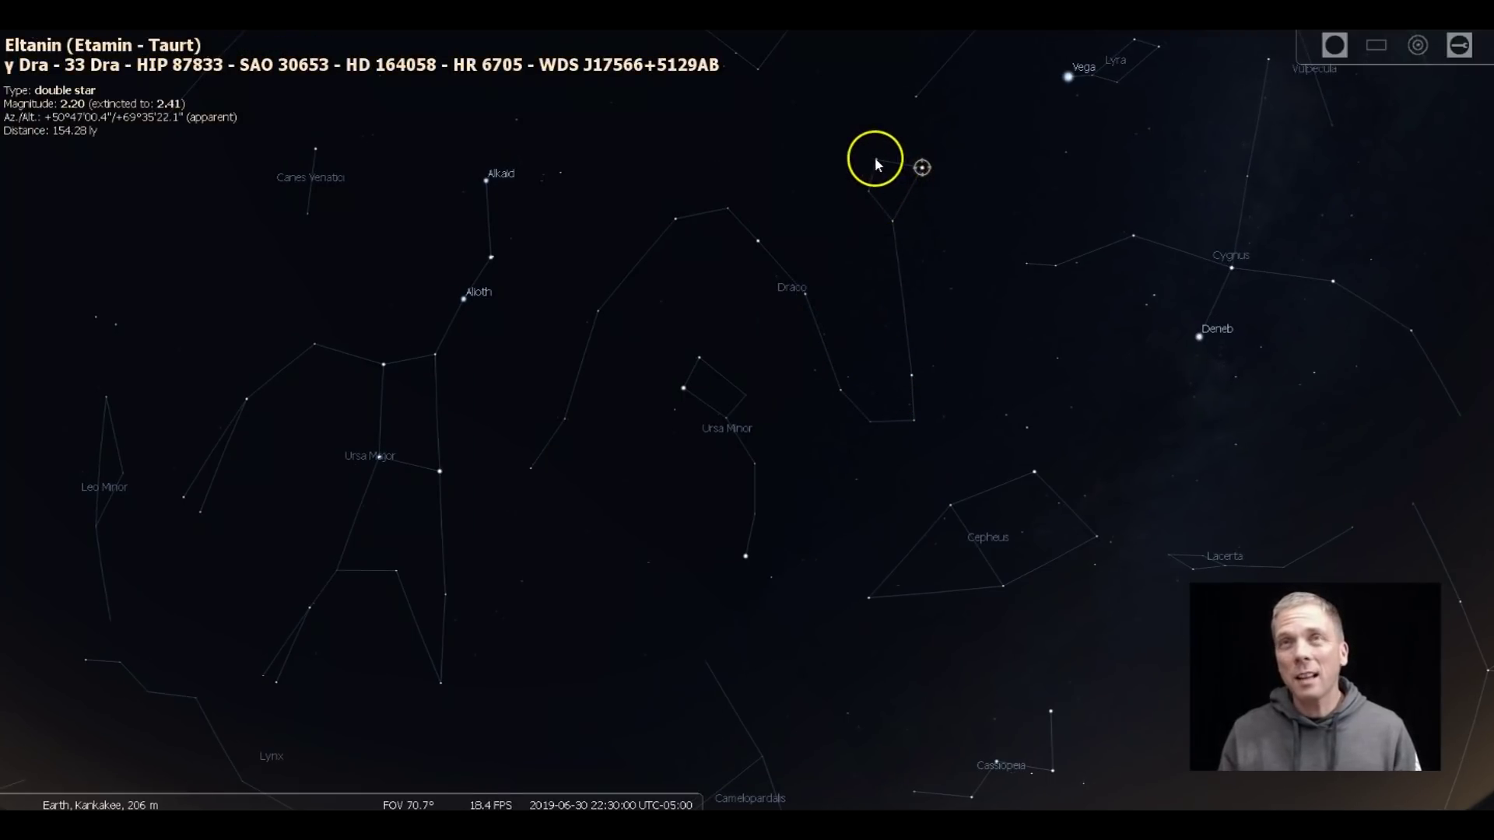
{"action": "left_click", "coordinate": [875, 158]}
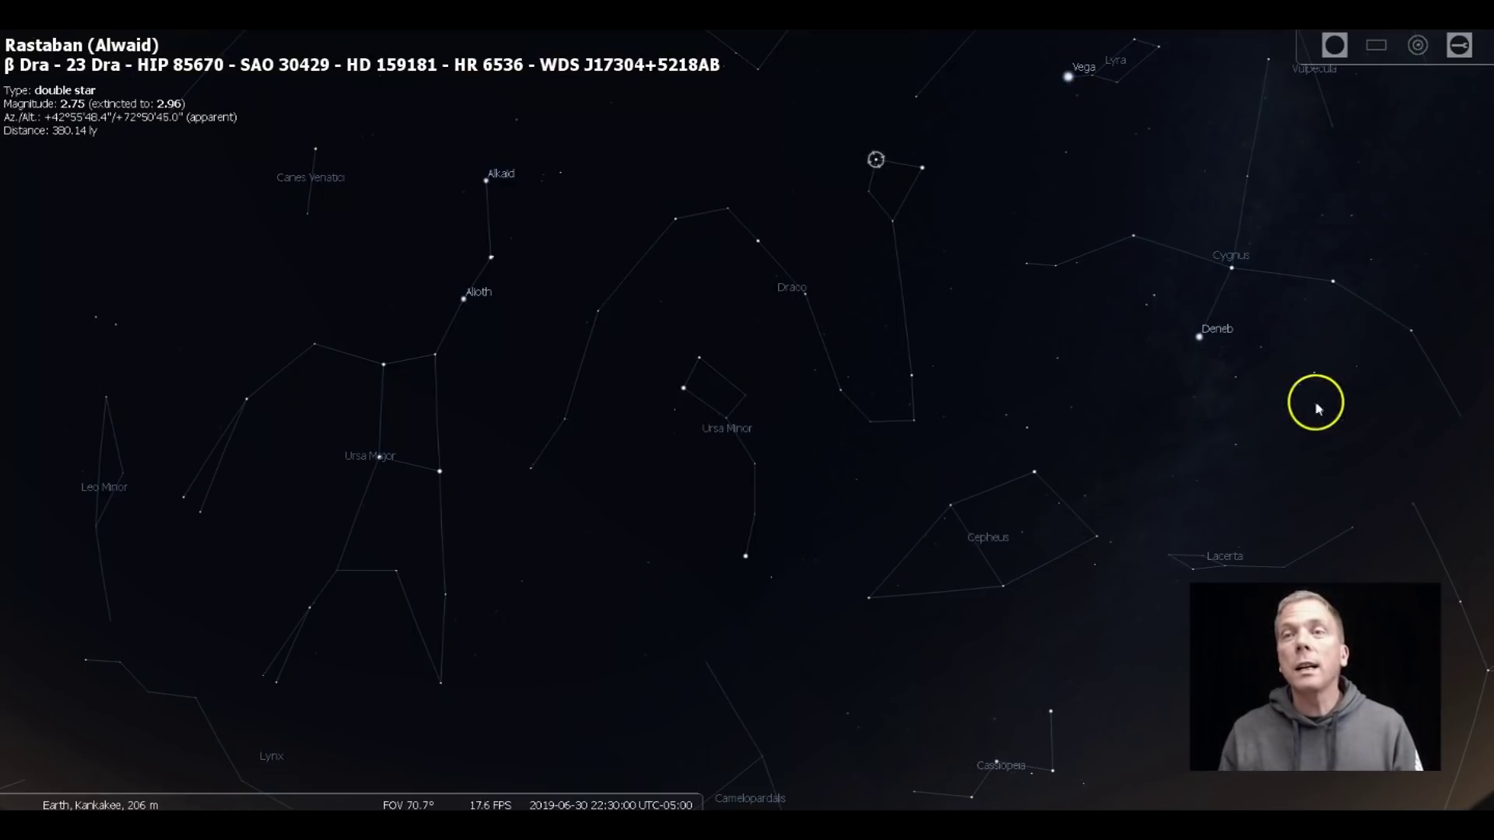
- Face east toward Cygnus, hide constellation lines and names, and select Vega
{"action": "mouse_move", "coordinate": [1314, 403]}
{"action": "left_mouse_down"}
{"action": "mouse_move", "coordinate": [1004, 401]}
{"action": "mouse_move", "coordinate": [536, 349]}
{"action": "mouse_move", "coordinate": [513, 365]}
{"action": "left_mouse_up"}
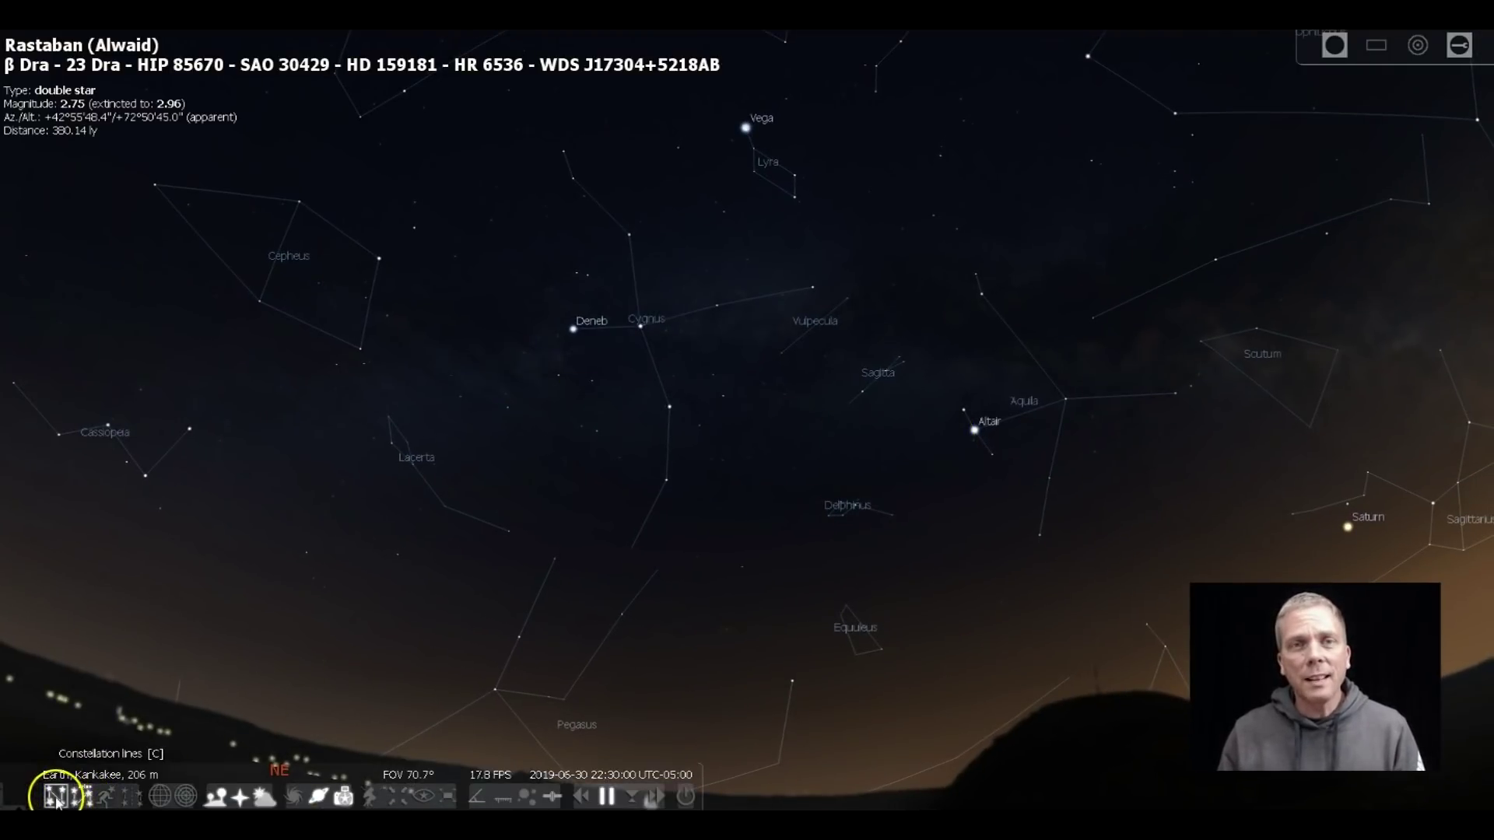
{"action": "left_click", "coordinate": [56, 797]}
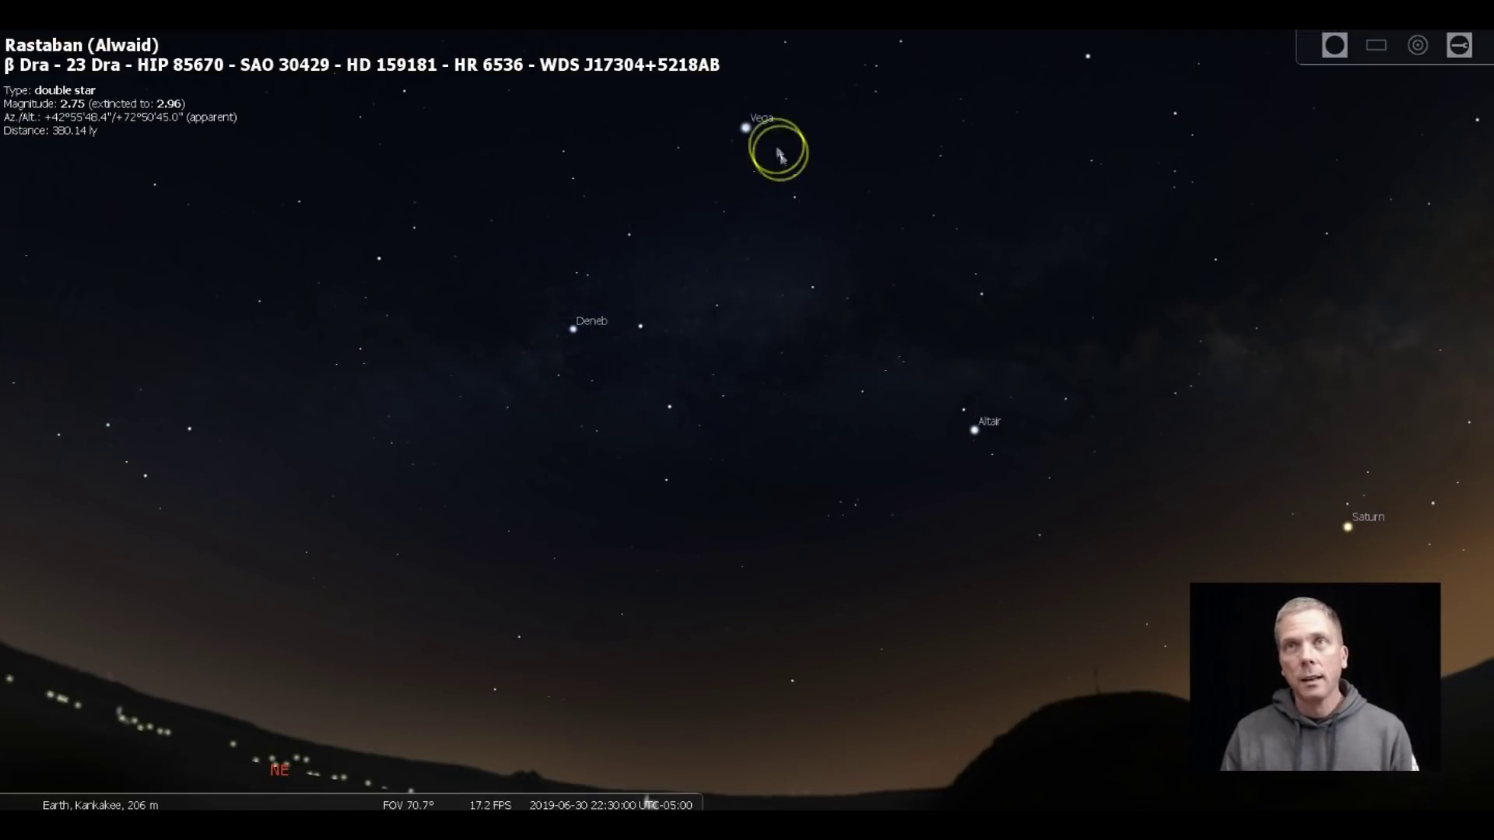
{"action": "left_click", "coordinate": [747, 127]}
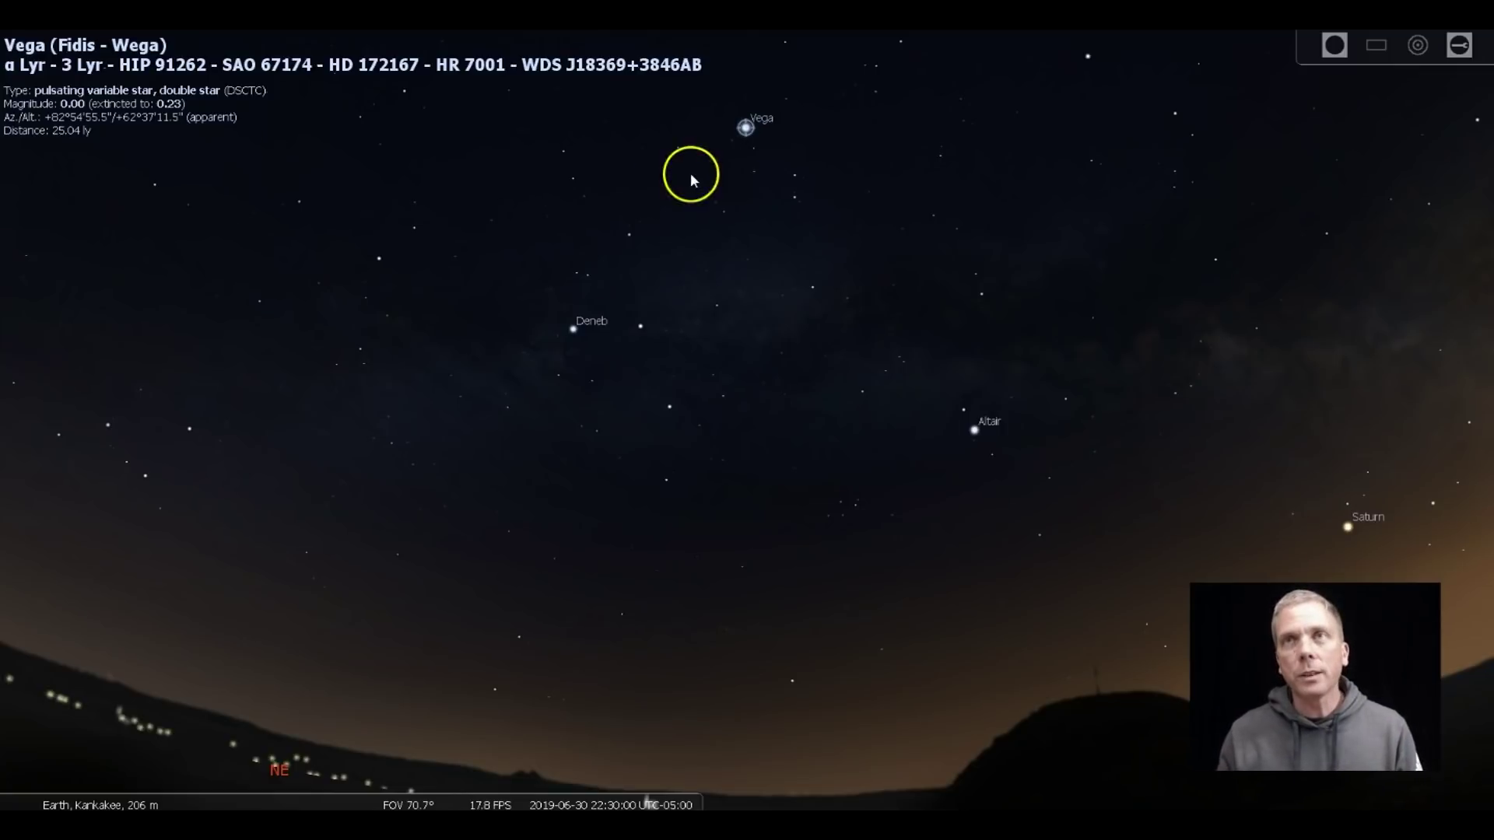
- Show constellation lines again, select Deneb, and turn on angle measuring
{"action": "left_click", "coordinate": [56, 796]}
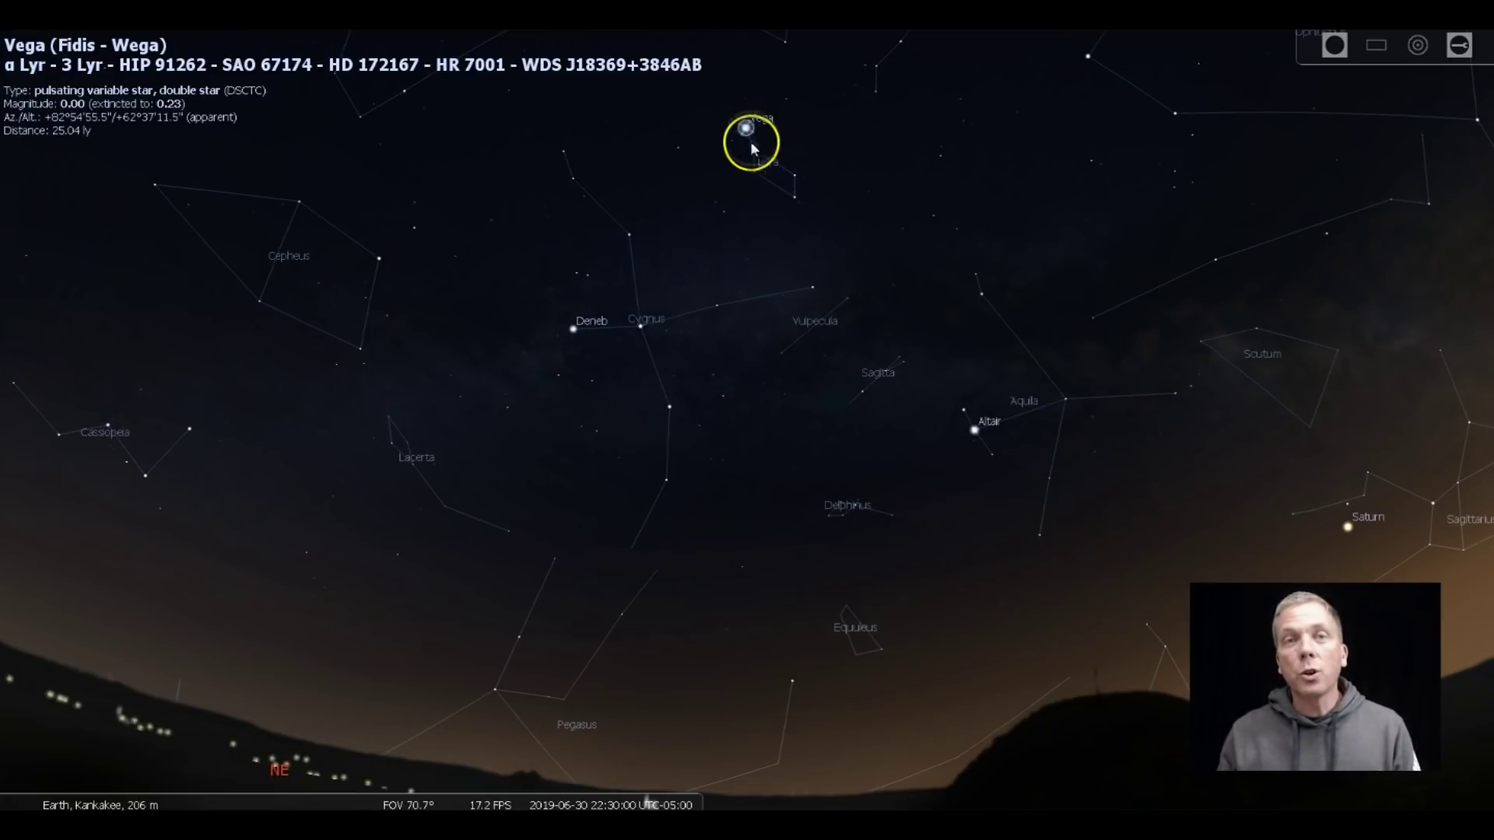
{"action": "left_click", "coordinate": [573, 331]}
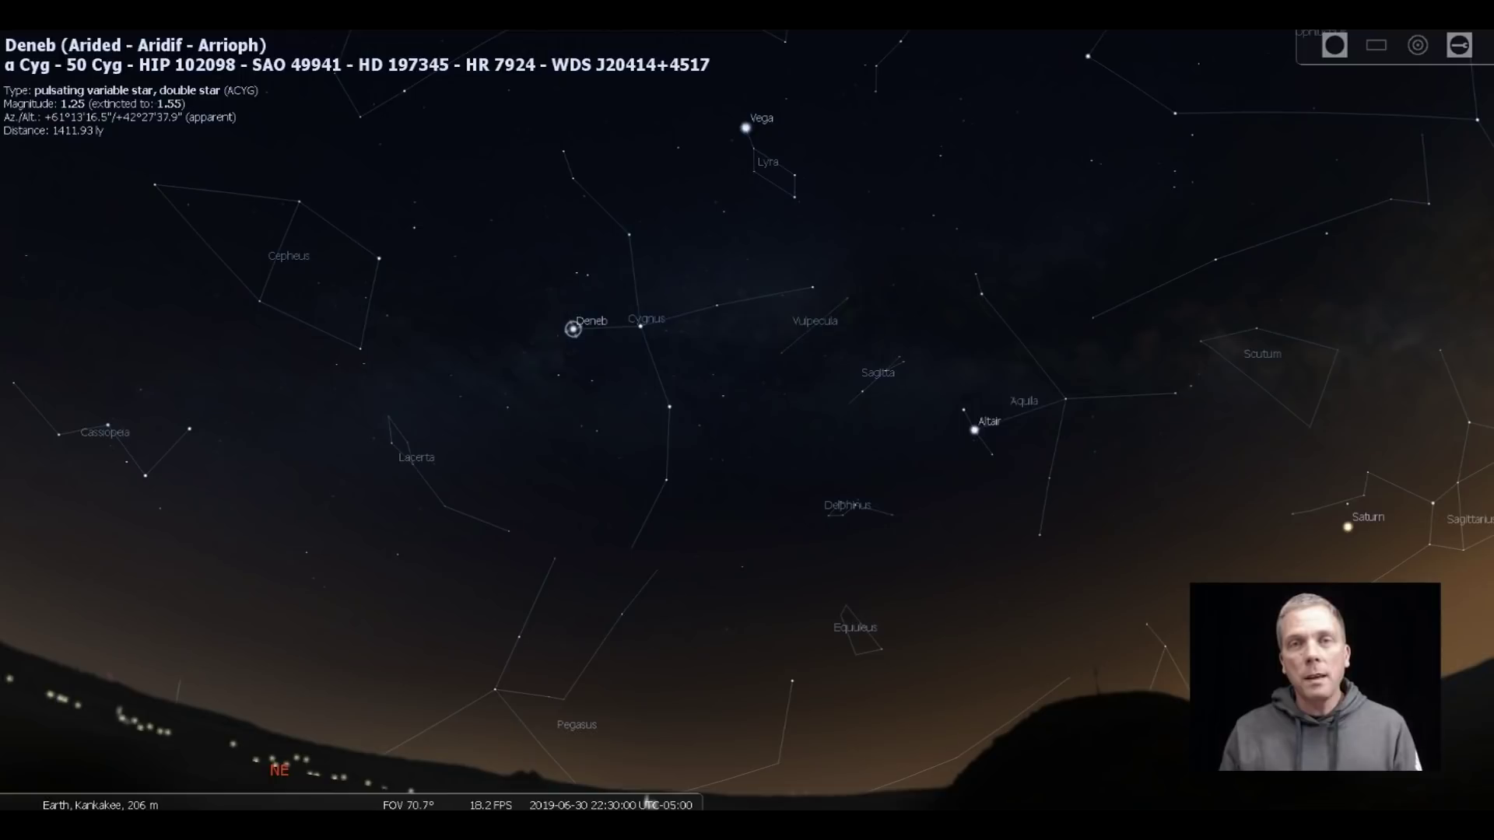
{"action": "mouse_move", "coordinate": [478, 796]}
{"action": "mouse_move", "coordinate": [89, 798]}
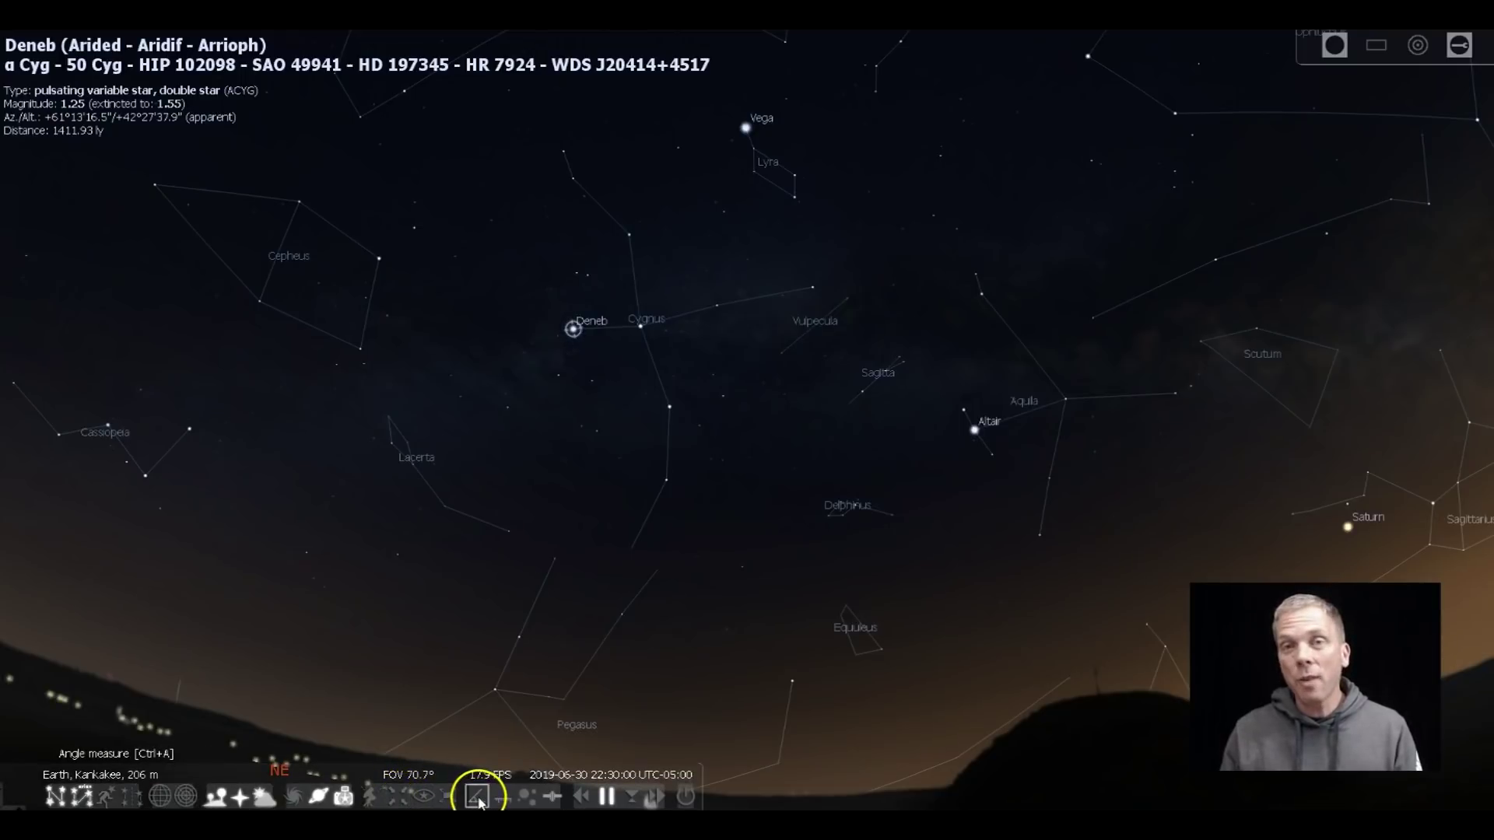
{"action": "left_click", "coordinate": [477, 798]}
{"action": "left_click_drag", "start_coordinate": [746, 127], "coordinate": [572, 330]}
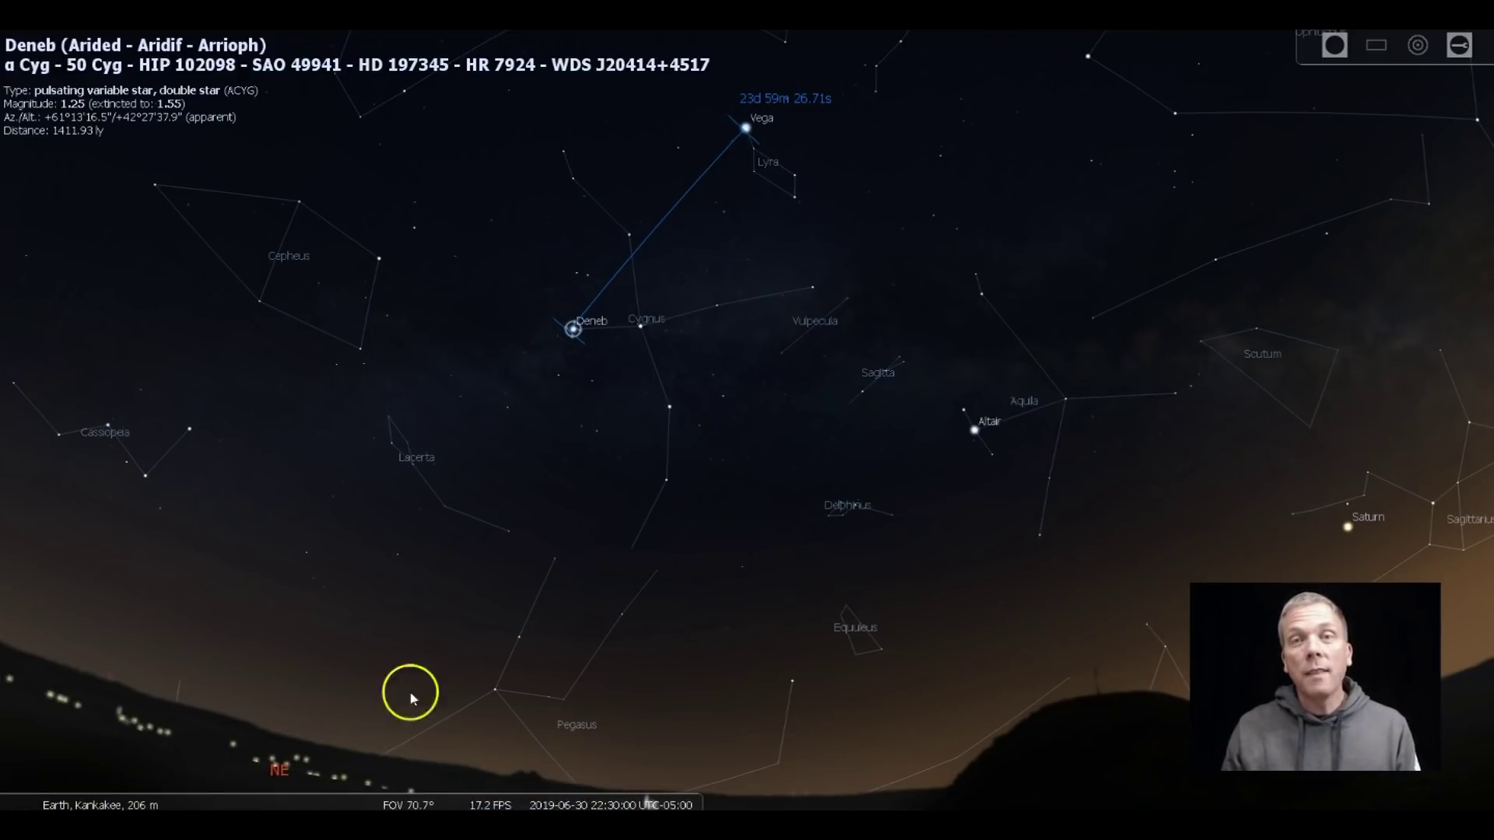
{"action": "left_click", "coordinate": [480, 796]}
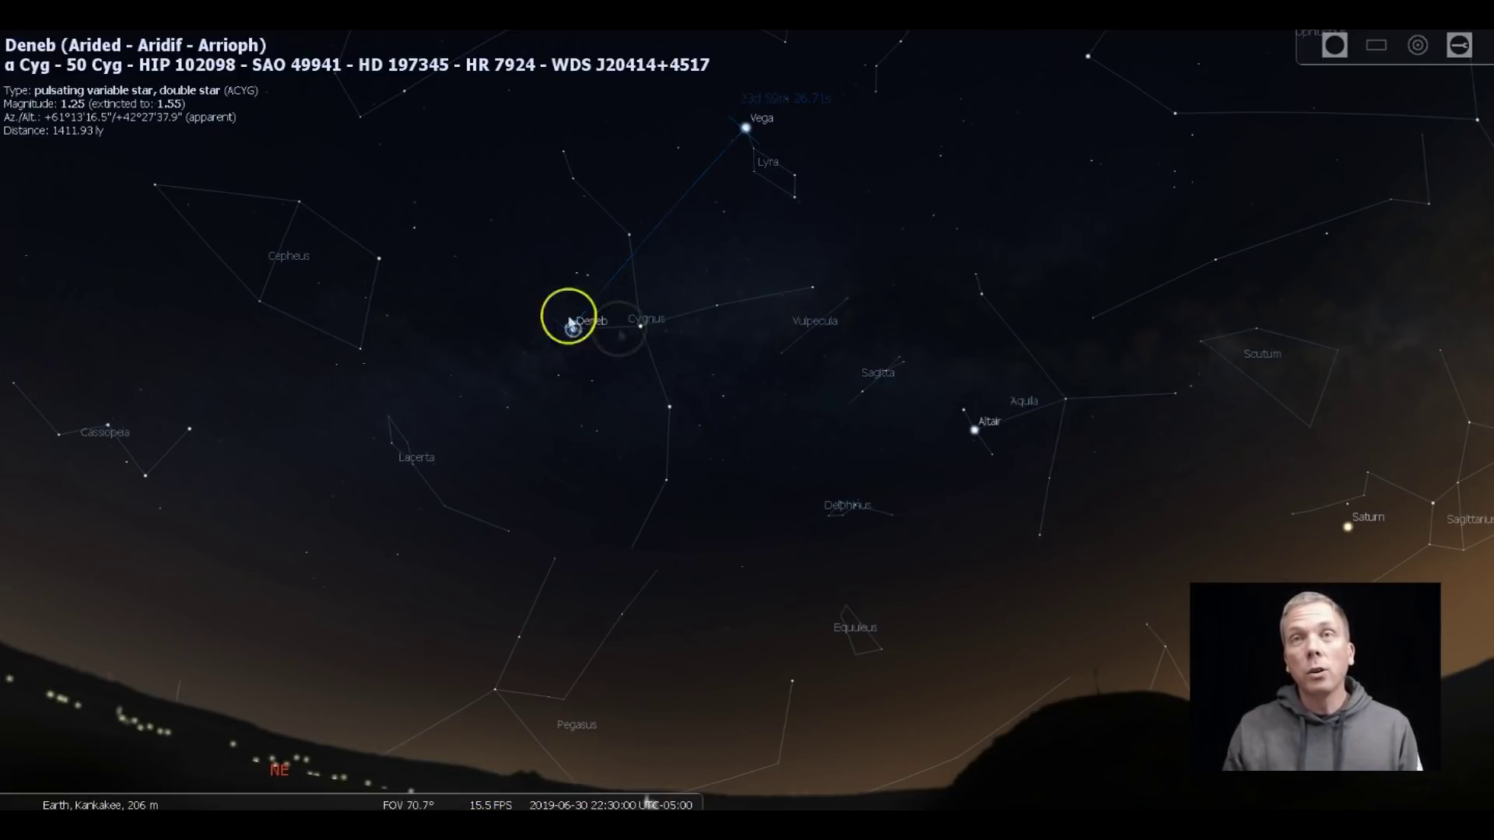
- Select the Cygnus stars Sadr, η Cyg and Albireo
{"action": "left_click", "coordinate": [641, 326]}
{"action": "left_click", "coordinate": [717, 305]}
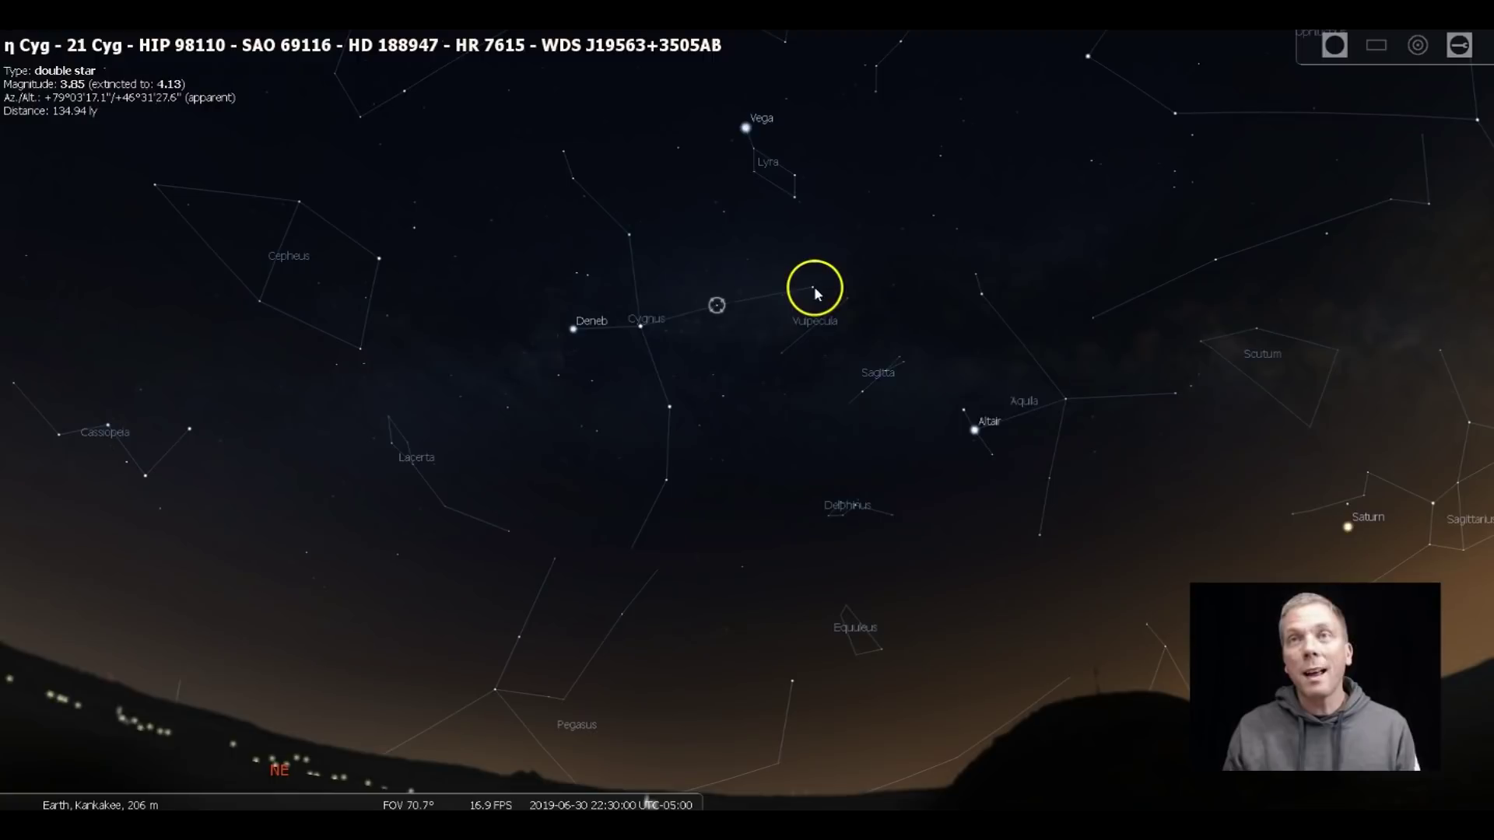
{"action": "left_click", "coordinate": [813, 285]}
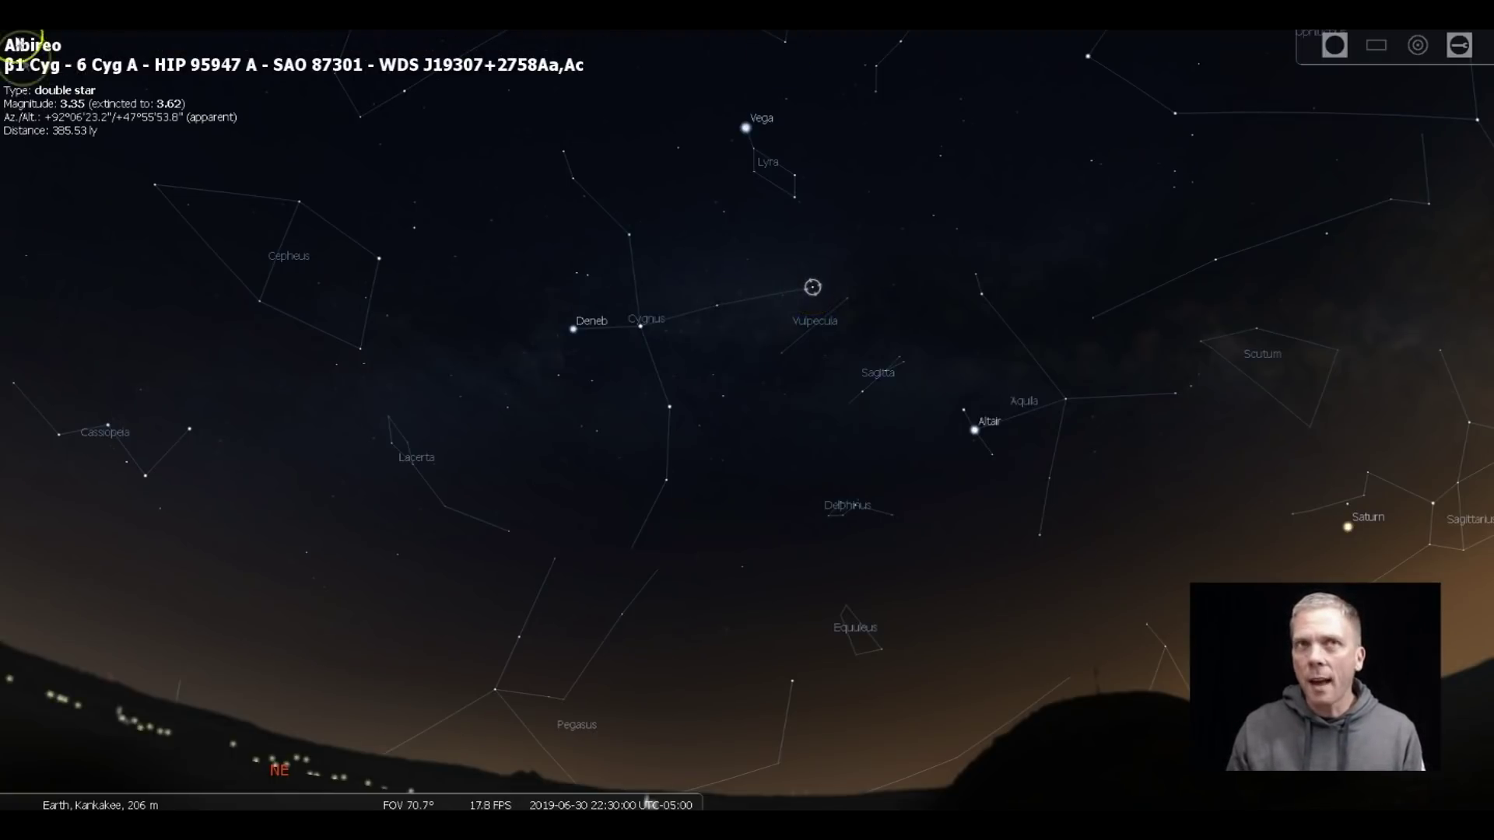
{"action": "left_click", "coordinate": [683, 277]}
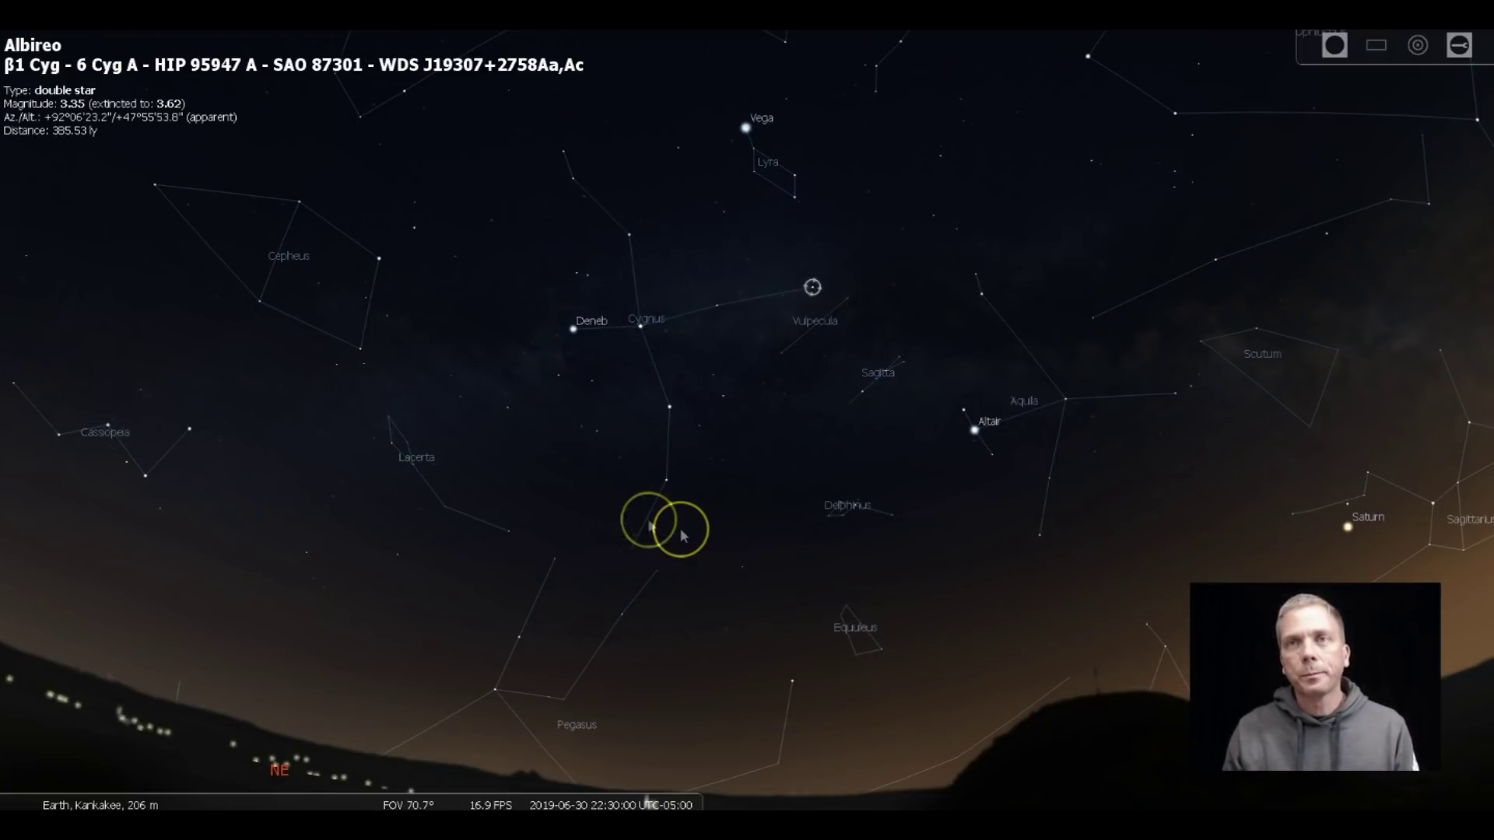
- Select Altair and Aquila's δ, λ, ζ and θ Aql, then face south
{"action": "left_click", "coordinate": [974, 432]}
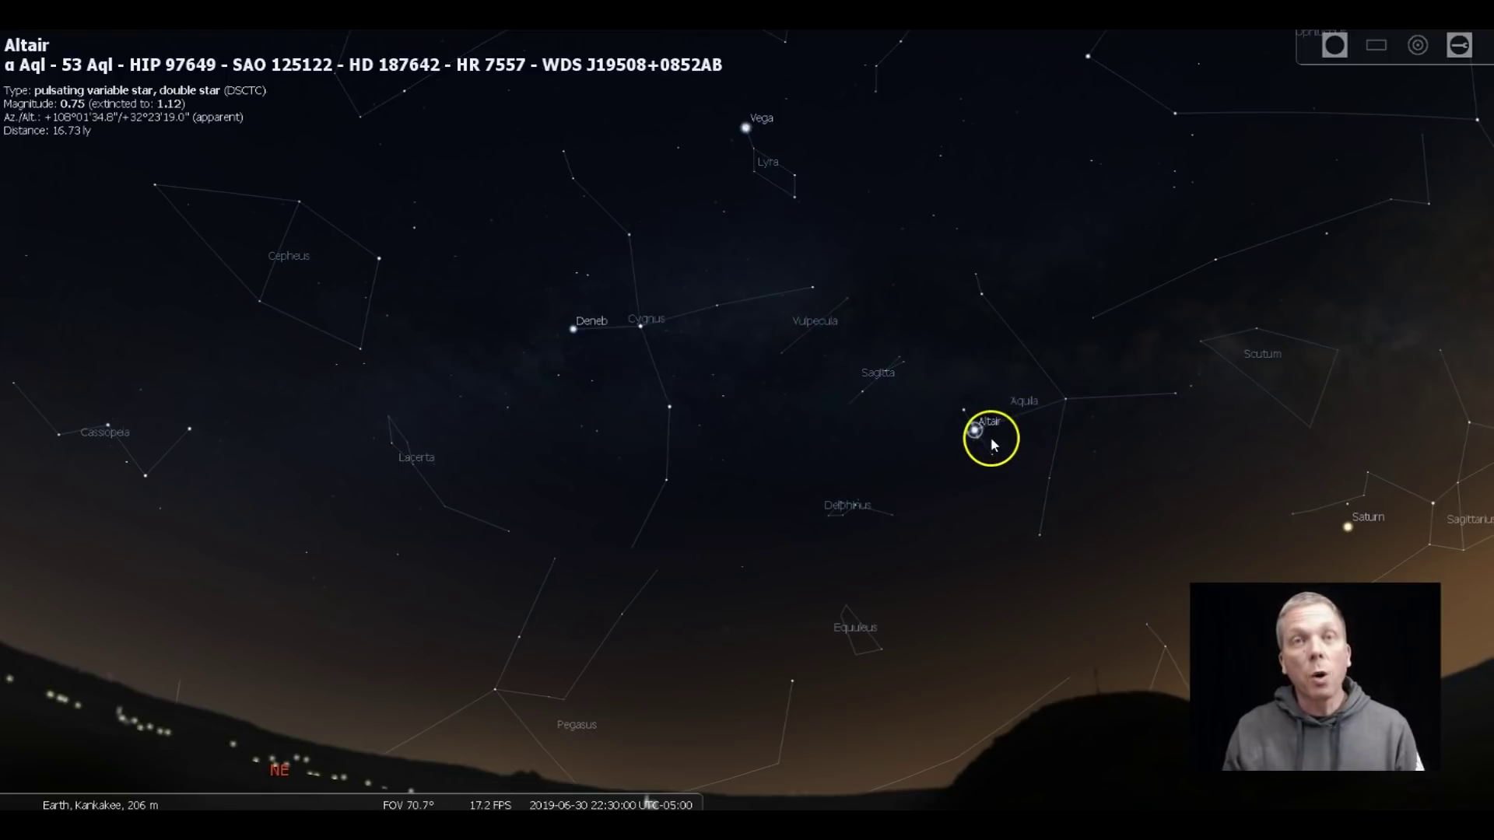
{"action": "left_click", "coordinate": [1066, 402]}
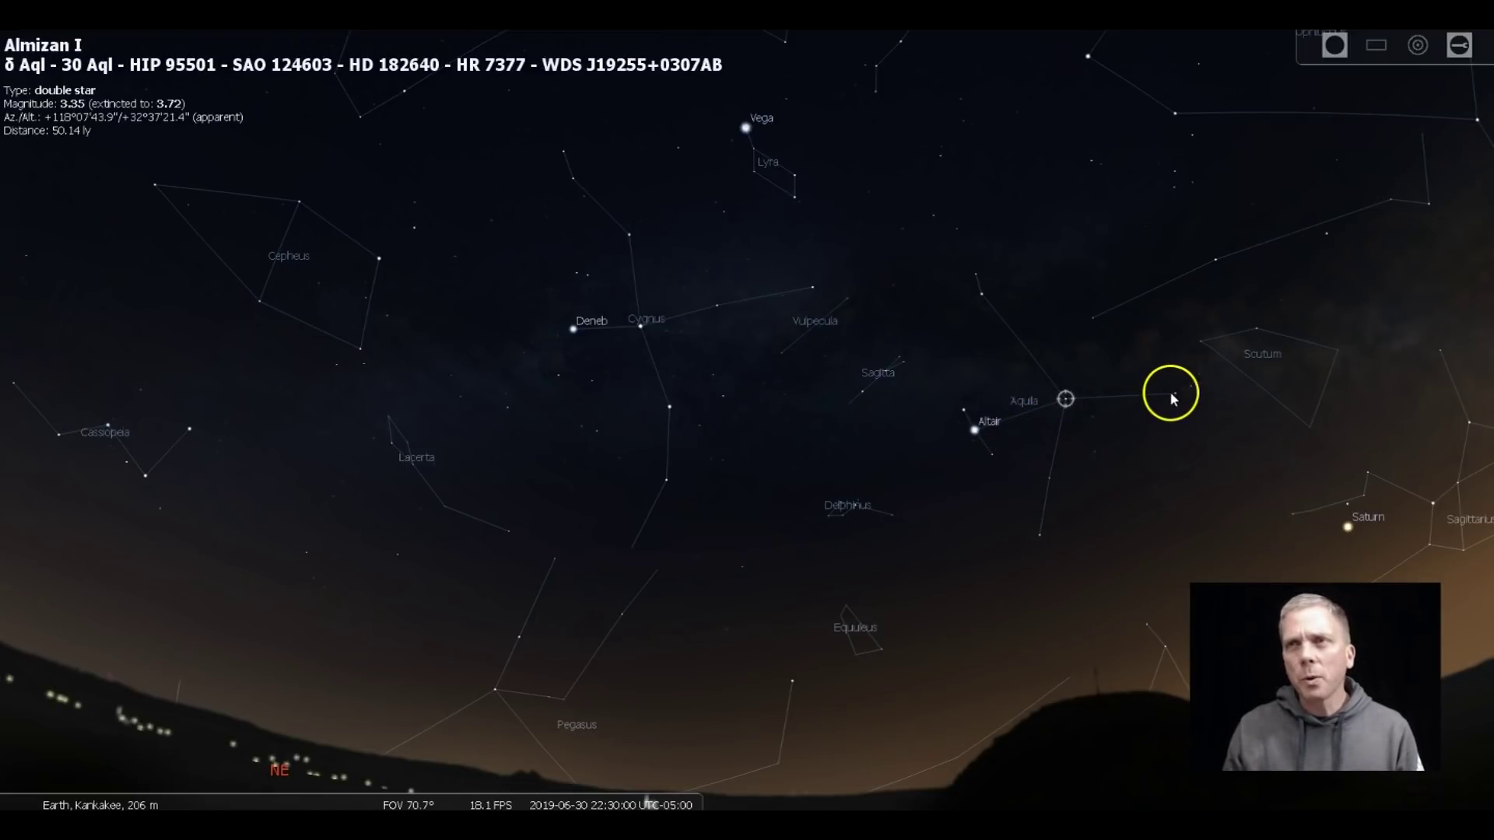
{"action": "left_click", "coordinate": [1172, 396]}
{"action": "left_click", "coordinate": [981, 295]}
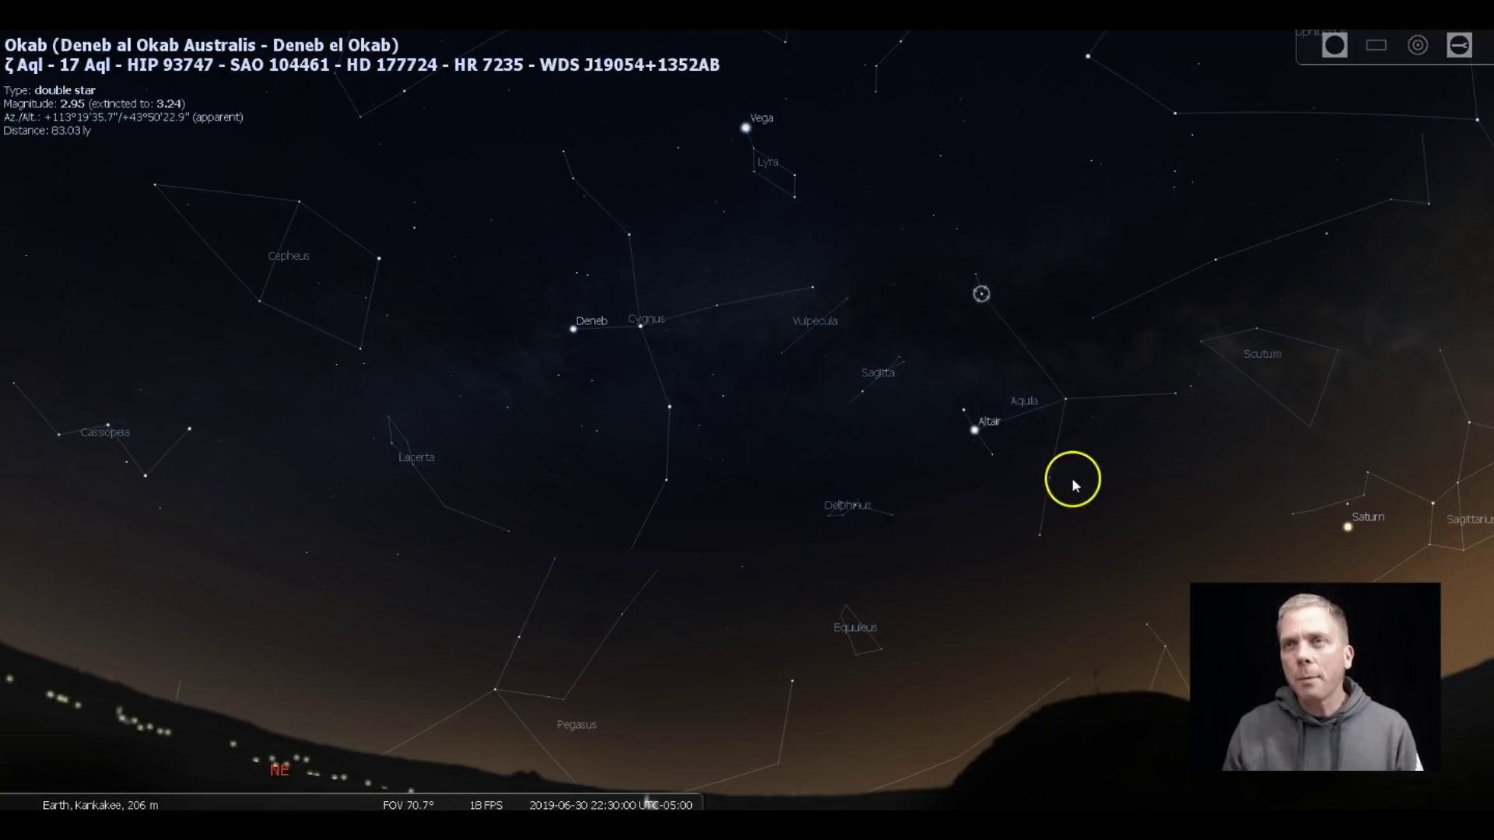
{"action": "left_click", "coordinate": [1039, 531]}
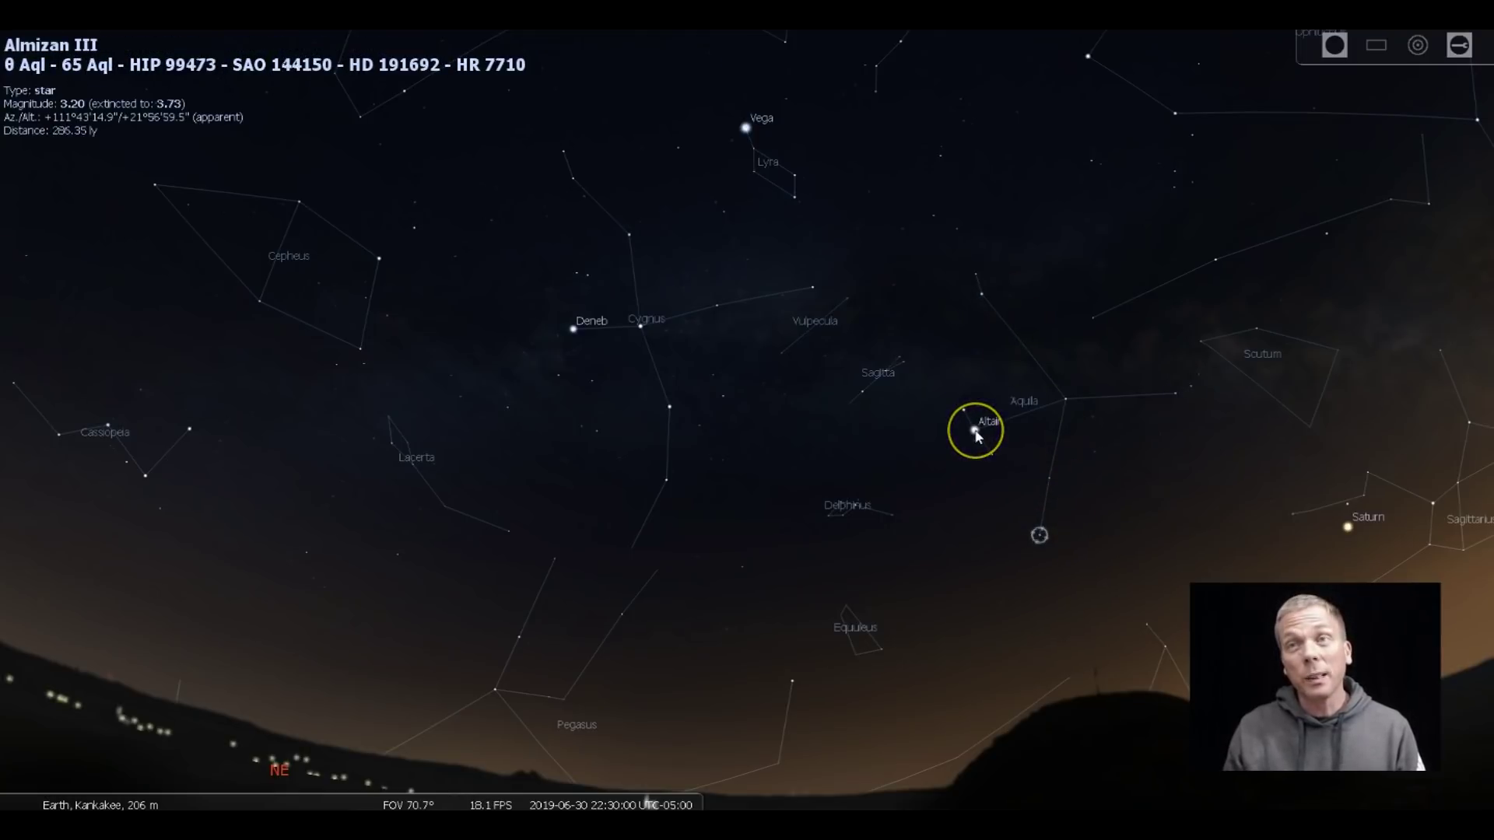
{"action": "left_click", "coordinate": [979, 435]}
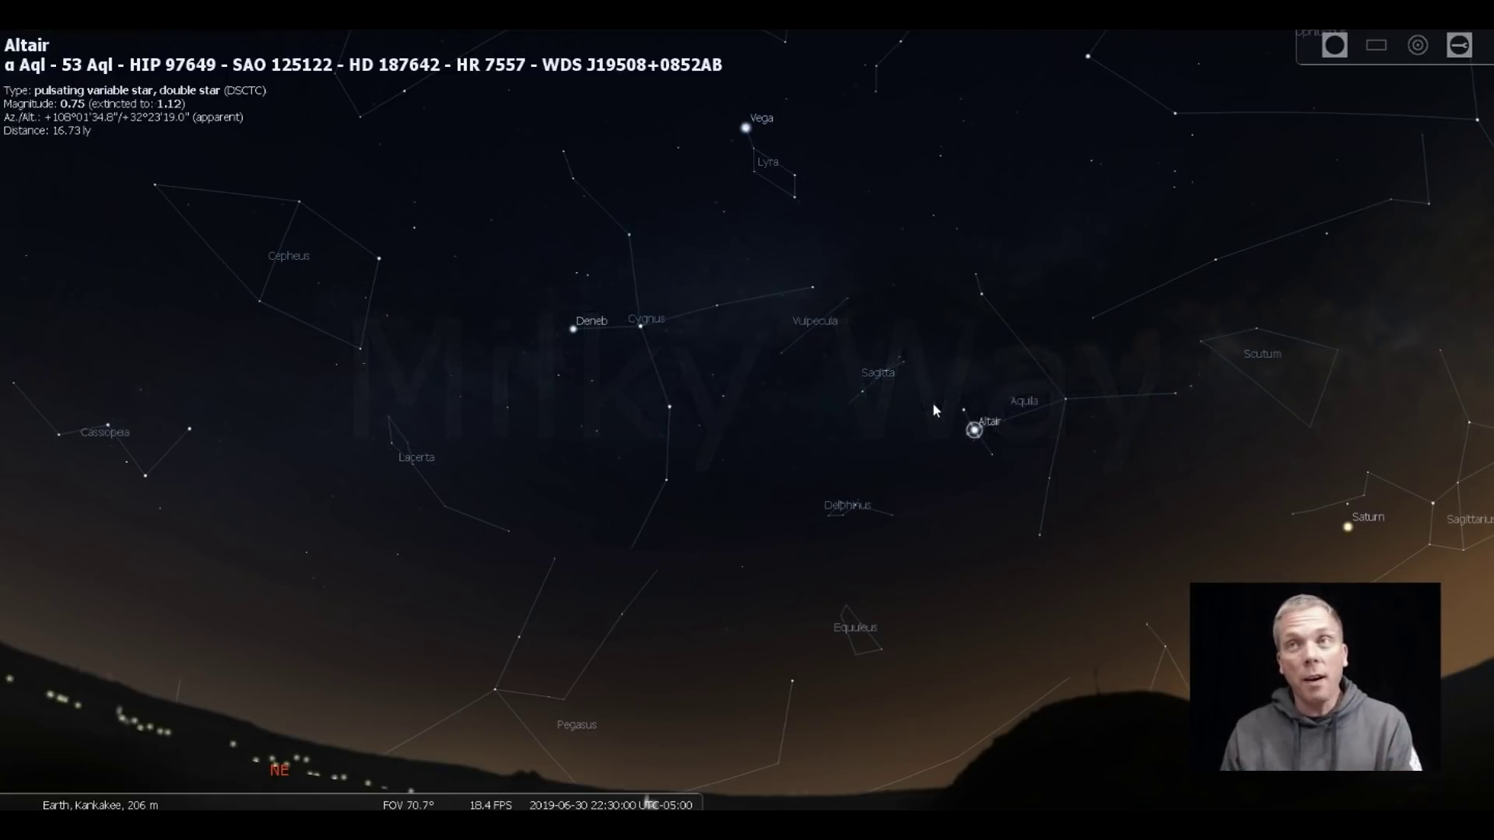
{"action": "mouse_move", "coordinate": [1031, 409]}
{"action": "left_mouse_down"}
{"action": "mouse_move", "coordinate": [472, 409]}
{"action": "mouse_move", "coordinate": [426, 367]}
{"action": "left_mouse_up"}
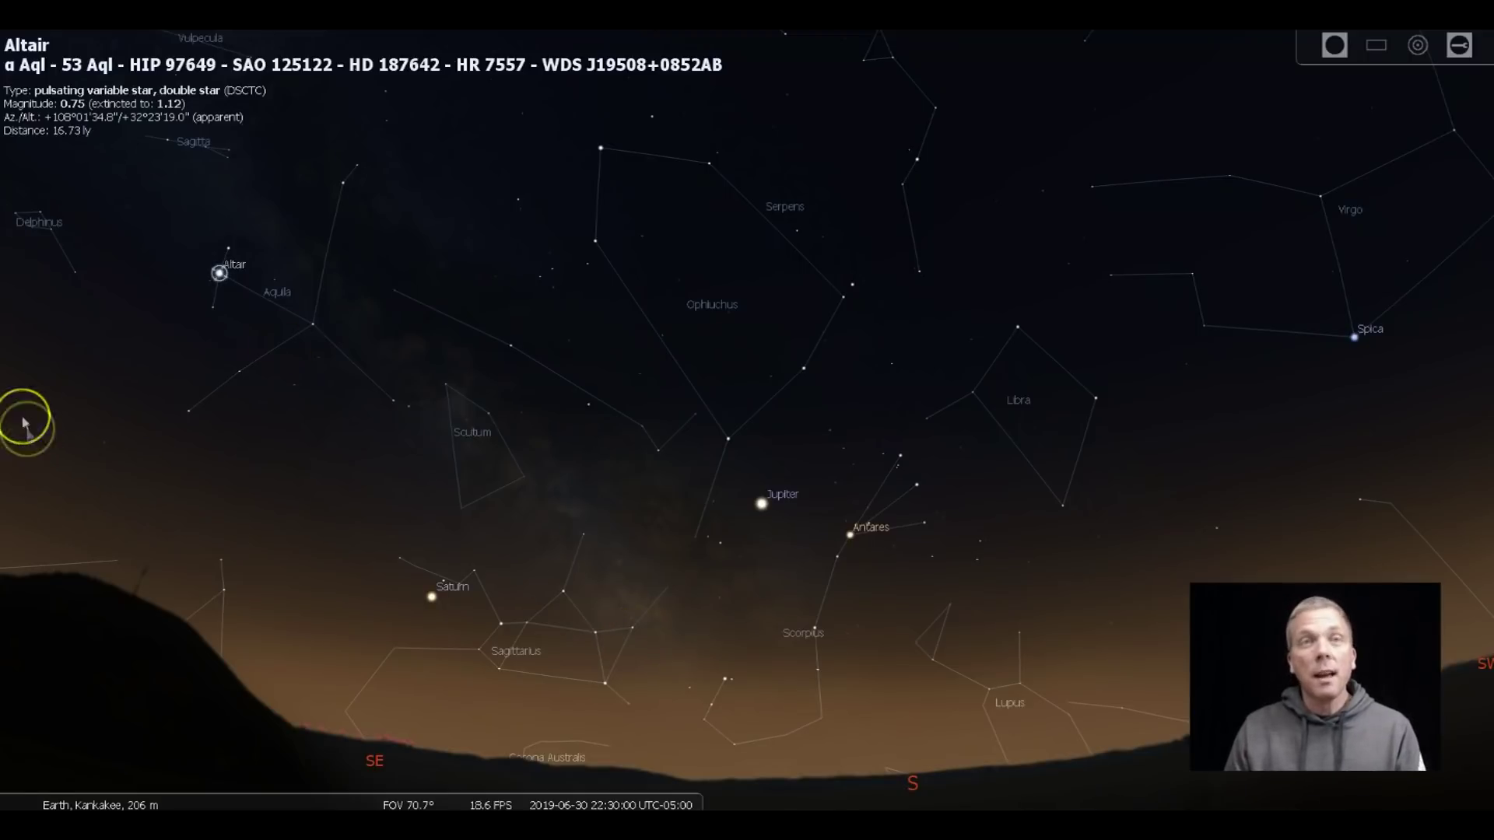
- Bring up the date and time window and move it aside
{"action": "mouse_move", "coordinate": [11, 420]}
{"action": "left_click", "coordinate": [21, 482]}
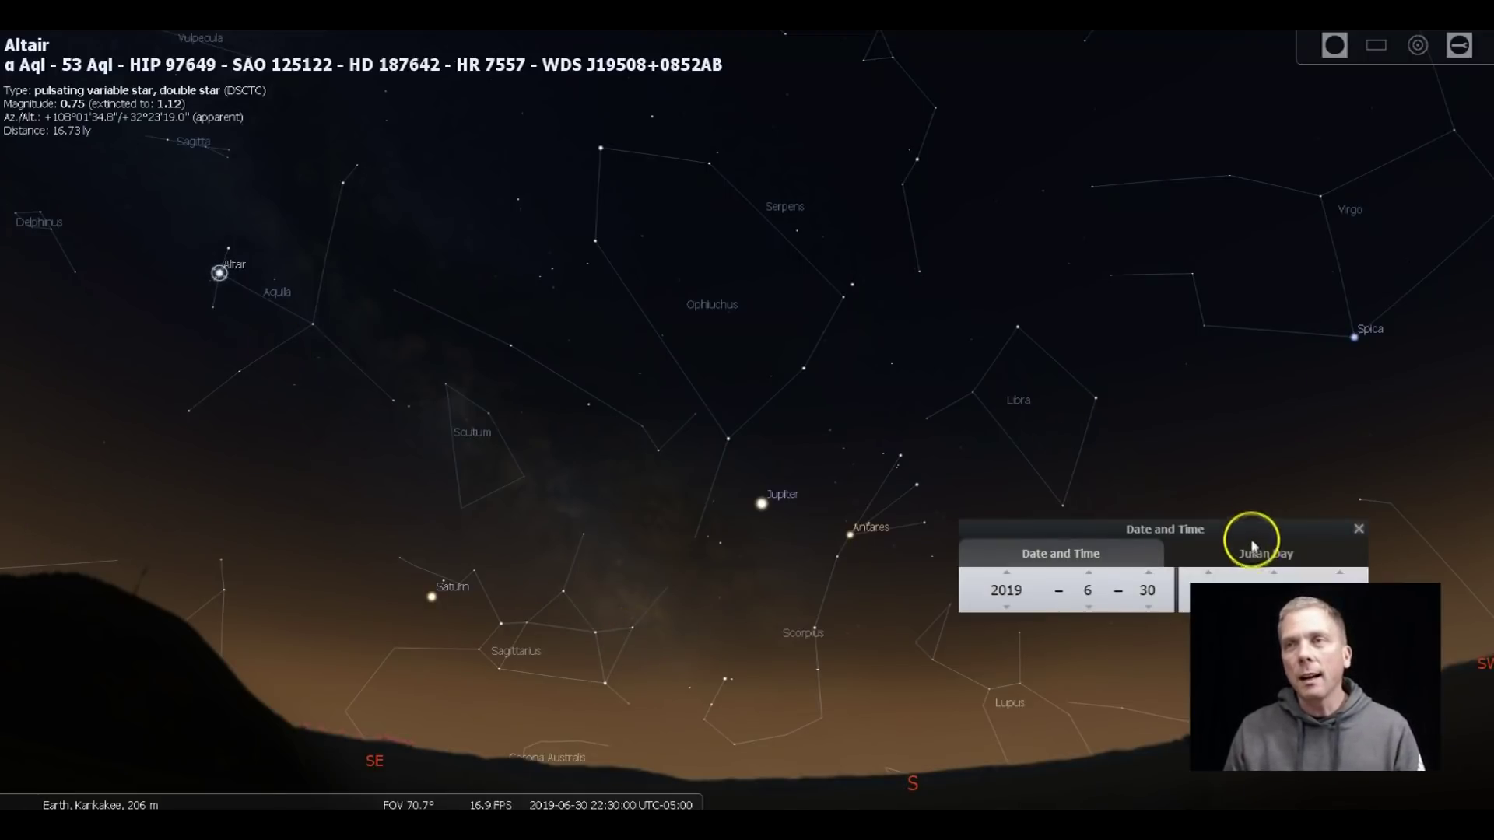
{"action": "left_click_drag", "start_coordinate": [1254, 529], "coordinate": [1363, 146]}
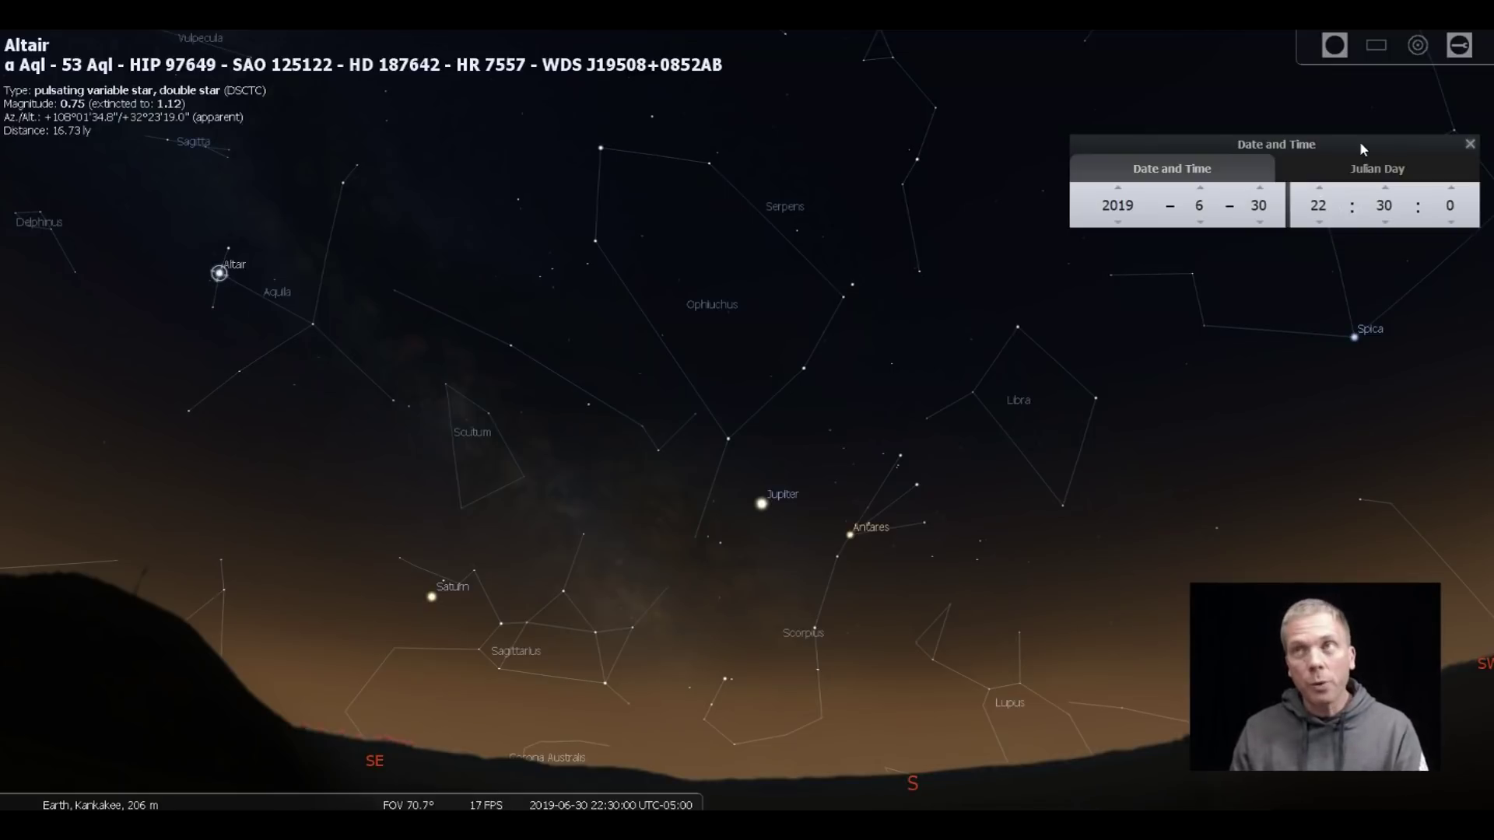
{"action": "left_click", "coordinate": [66, 483]}
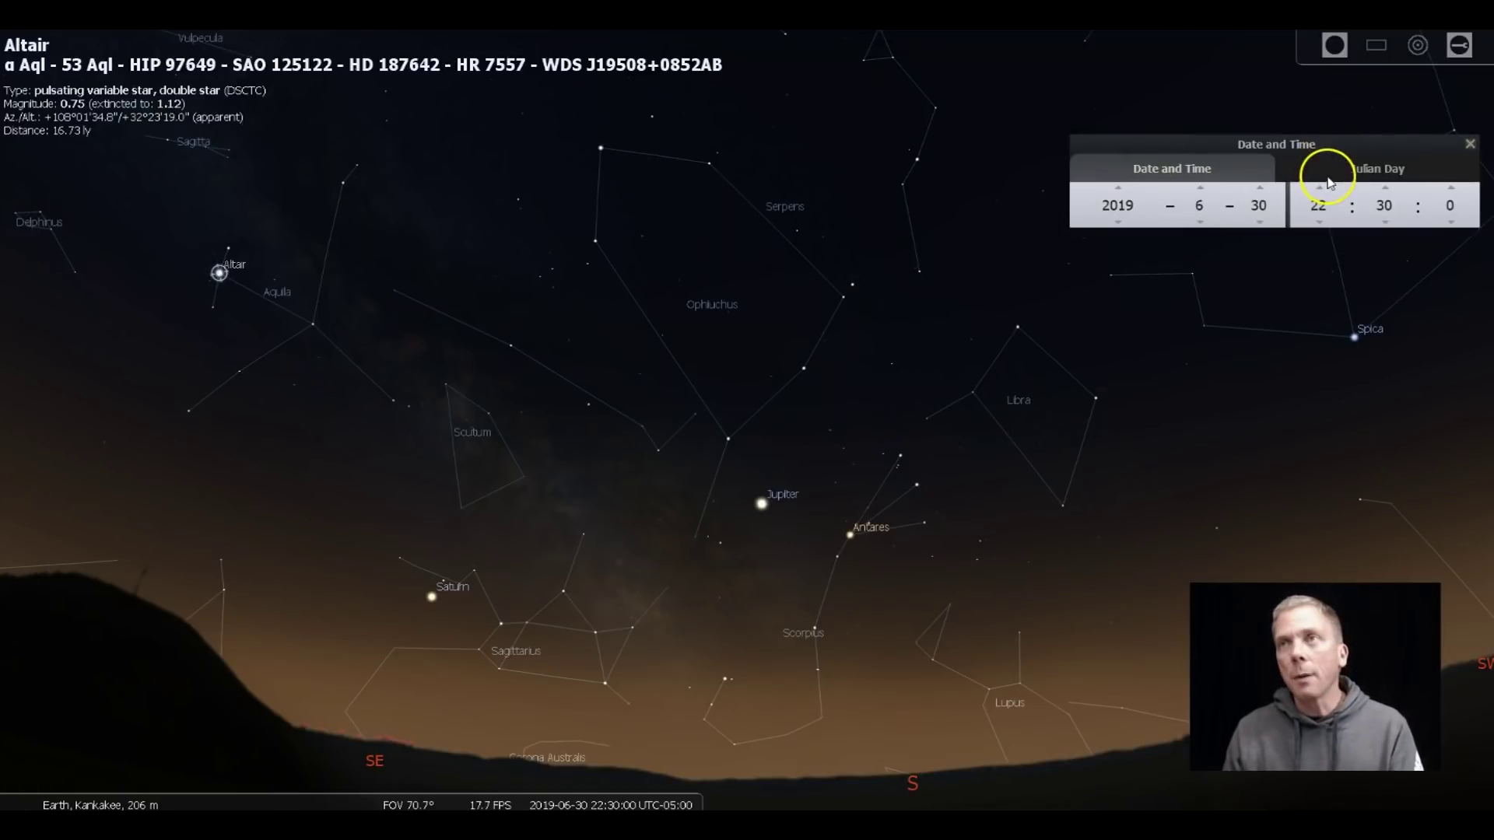
- Step the time forward to 01:30 on 1 July, then back to 22:30
{"action": "left_click", "coordinate": [1319, 188]}
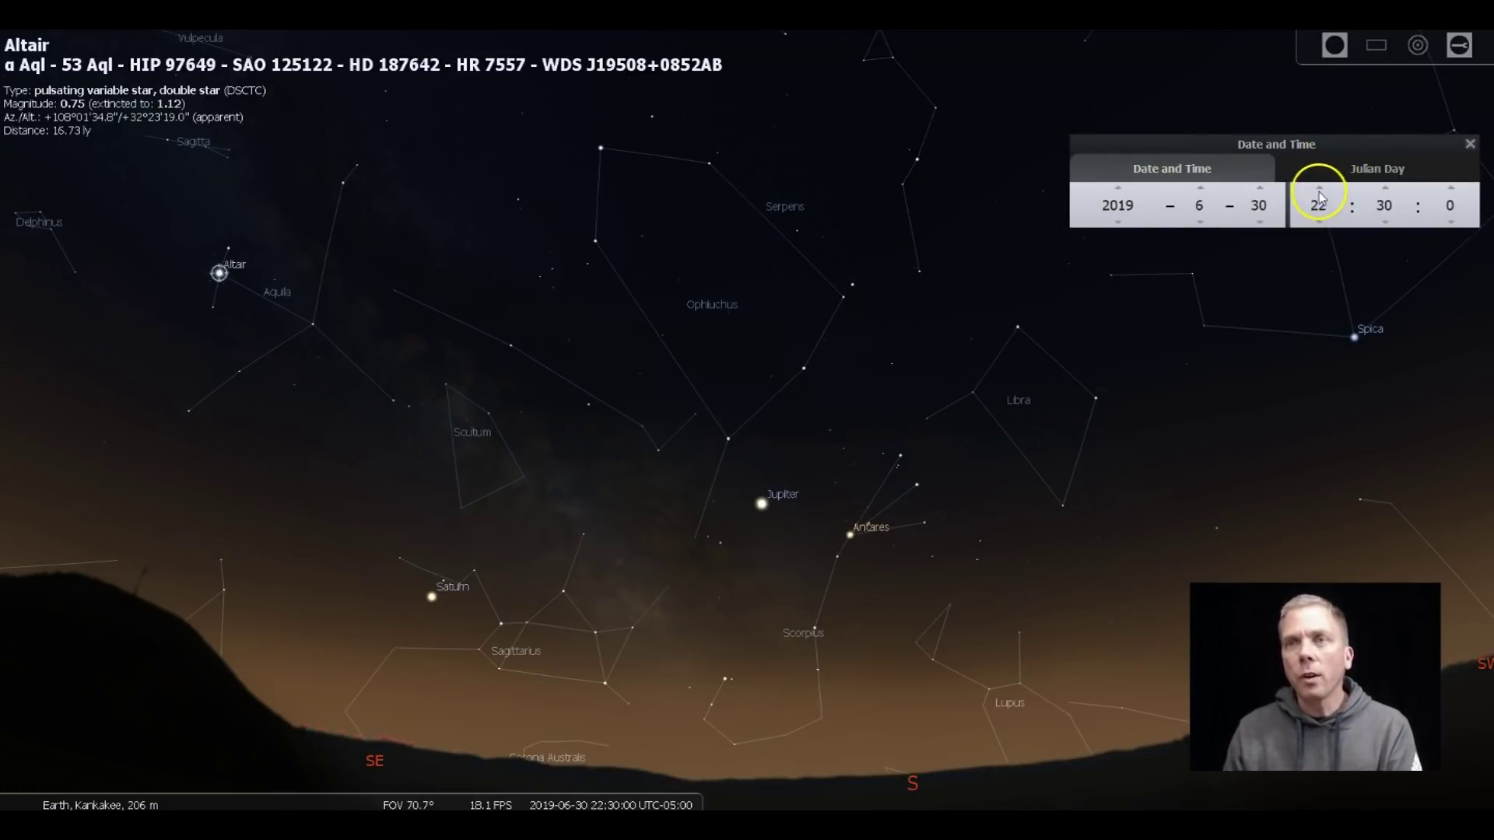
{"action": "left_click", "coordinate": [1319, 189]}
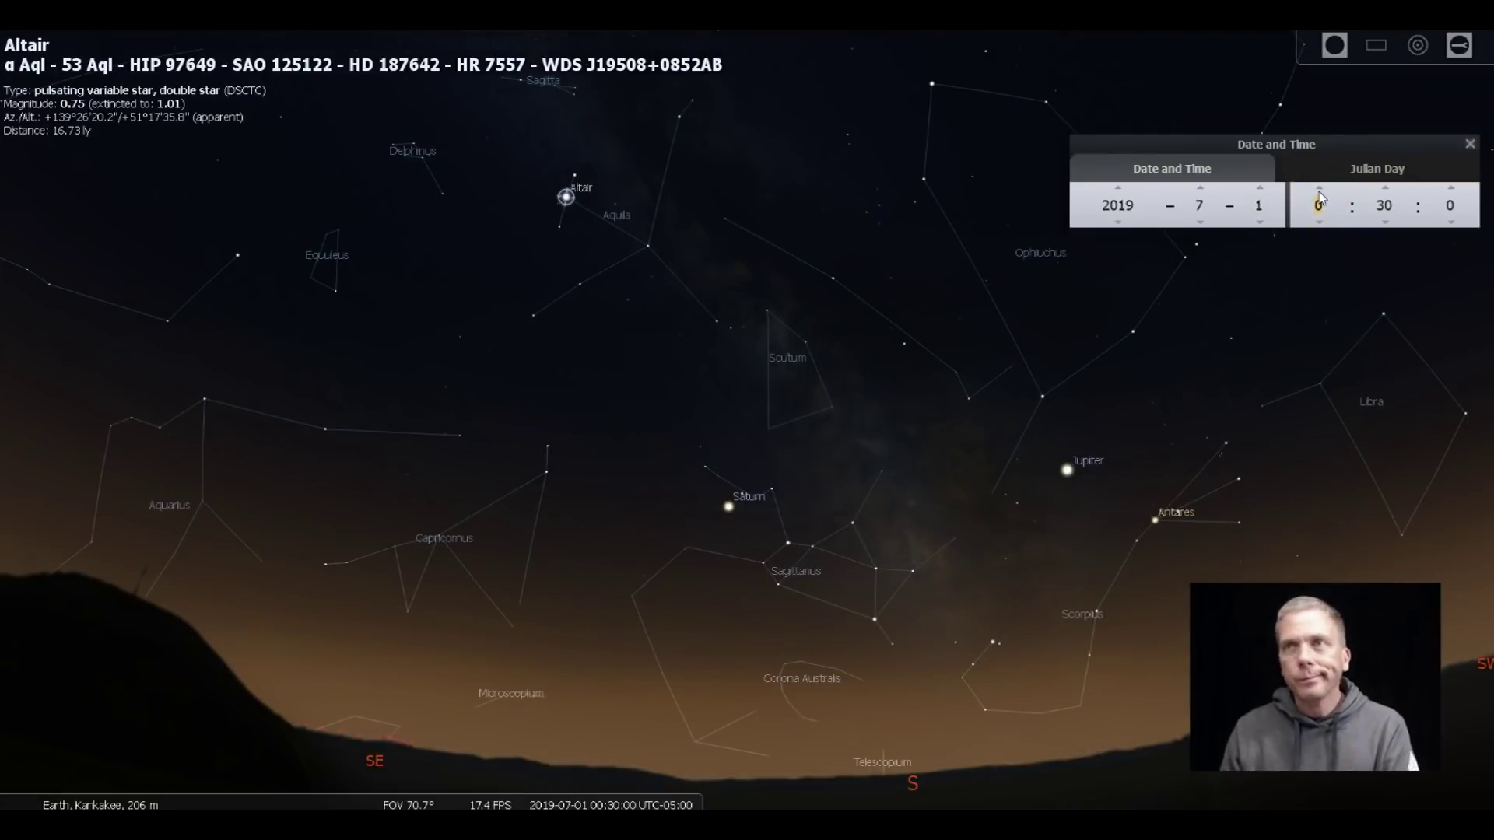
{"action": "left_click", "coordinate": [1318, 188]}
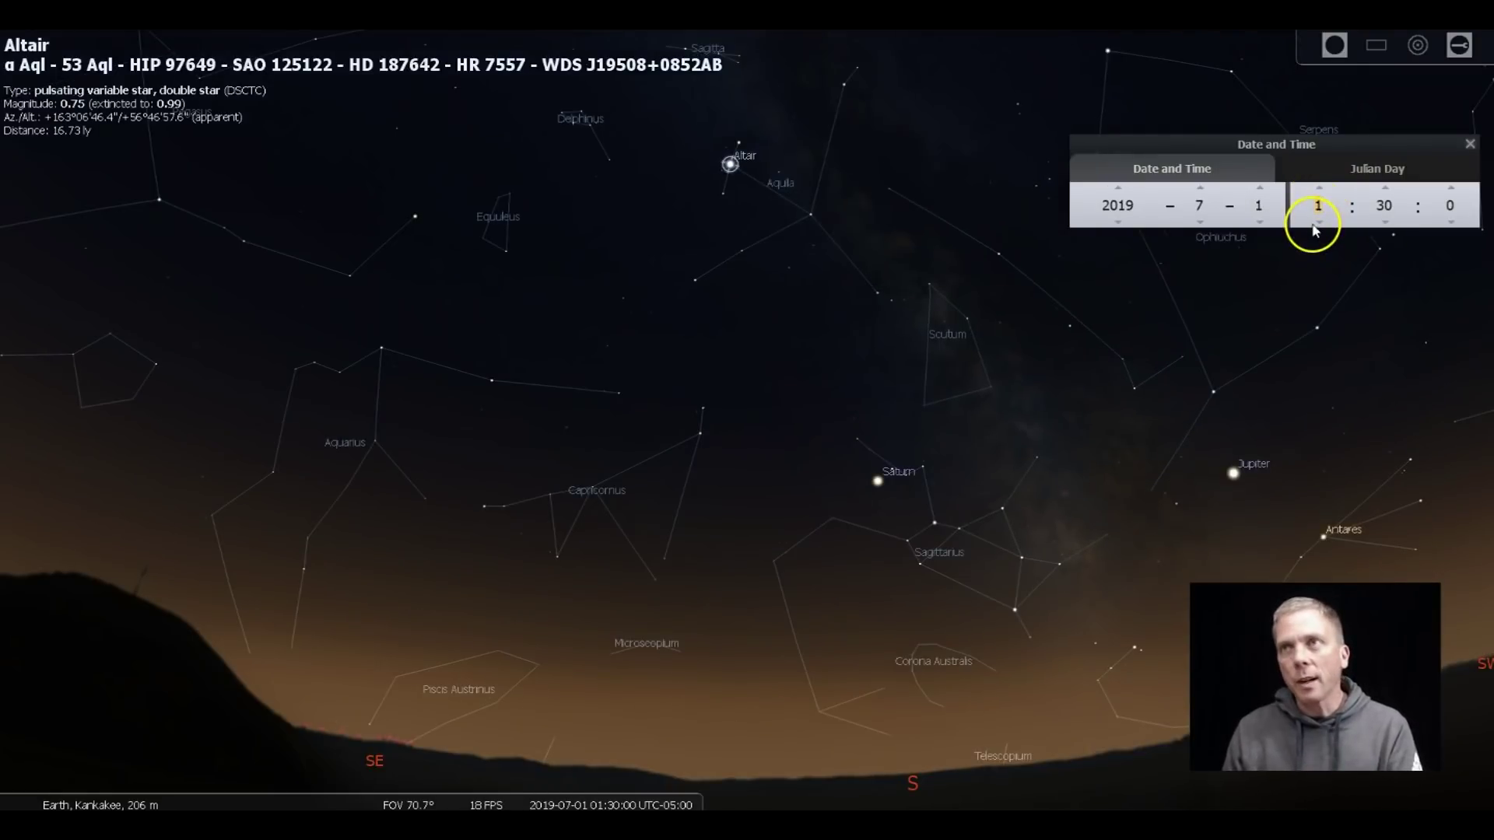
{"action": "left_click", "coordinate": [1320, 224]}
{"action": "left_click", "coordinate": [1318, 226]}
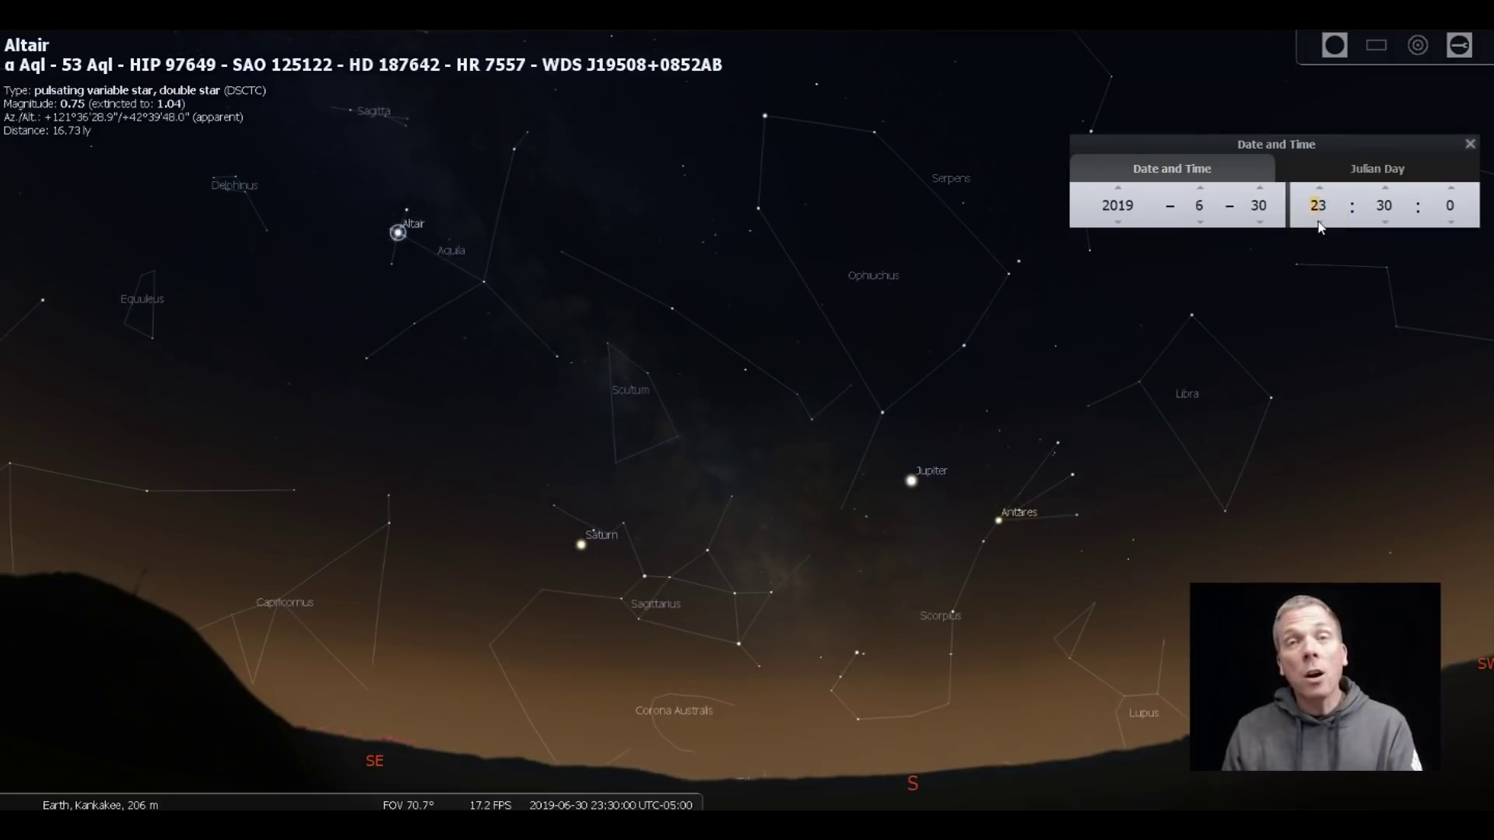
{"action": "left_click", "coordinate": [1320, 226]}
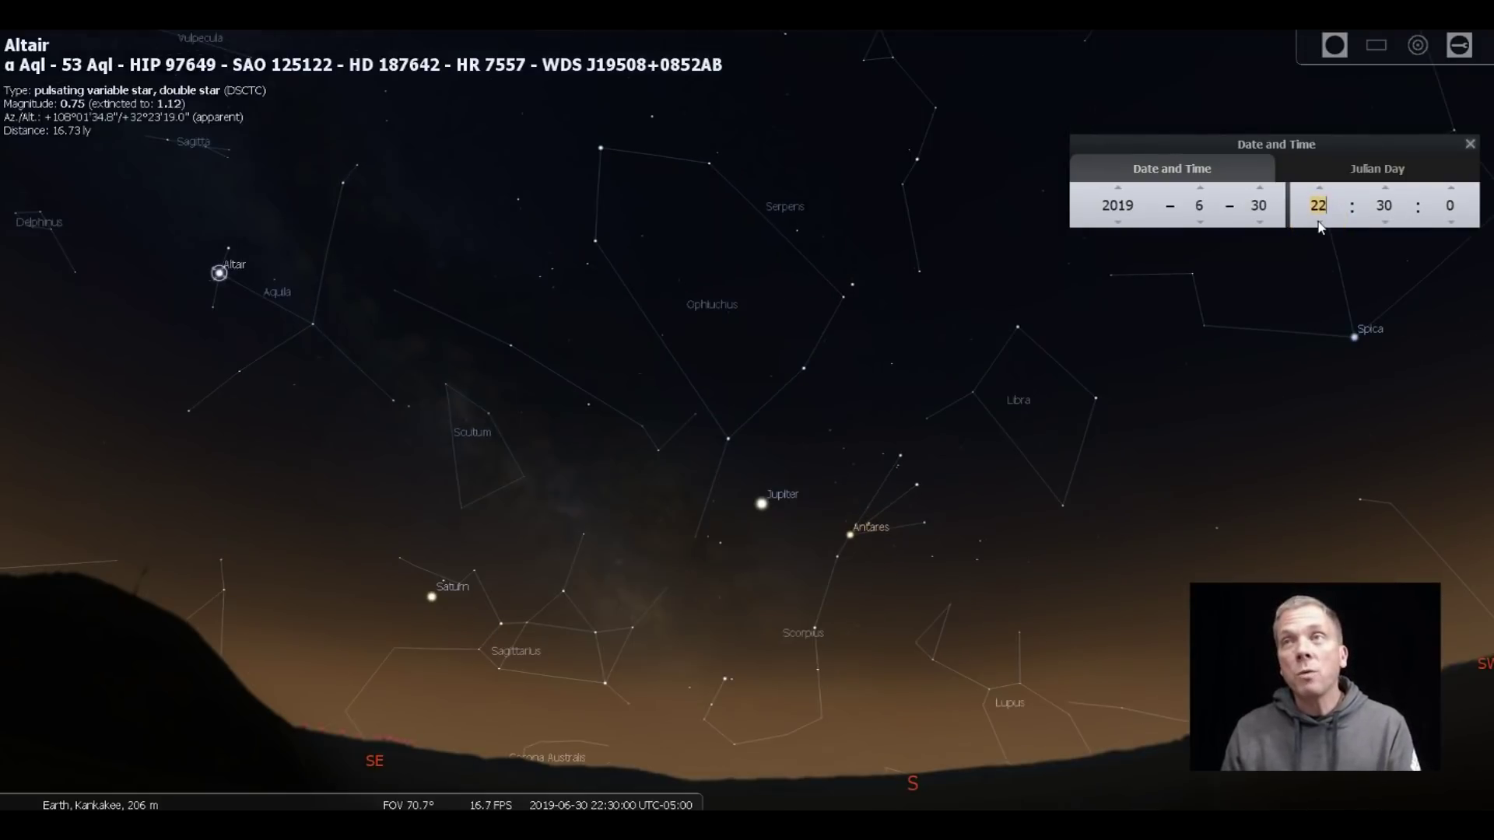
- Jump the date to 30 July and 30 August, then back to 30 June
{"action": "left_click", "coordinate": [1201, 187]}
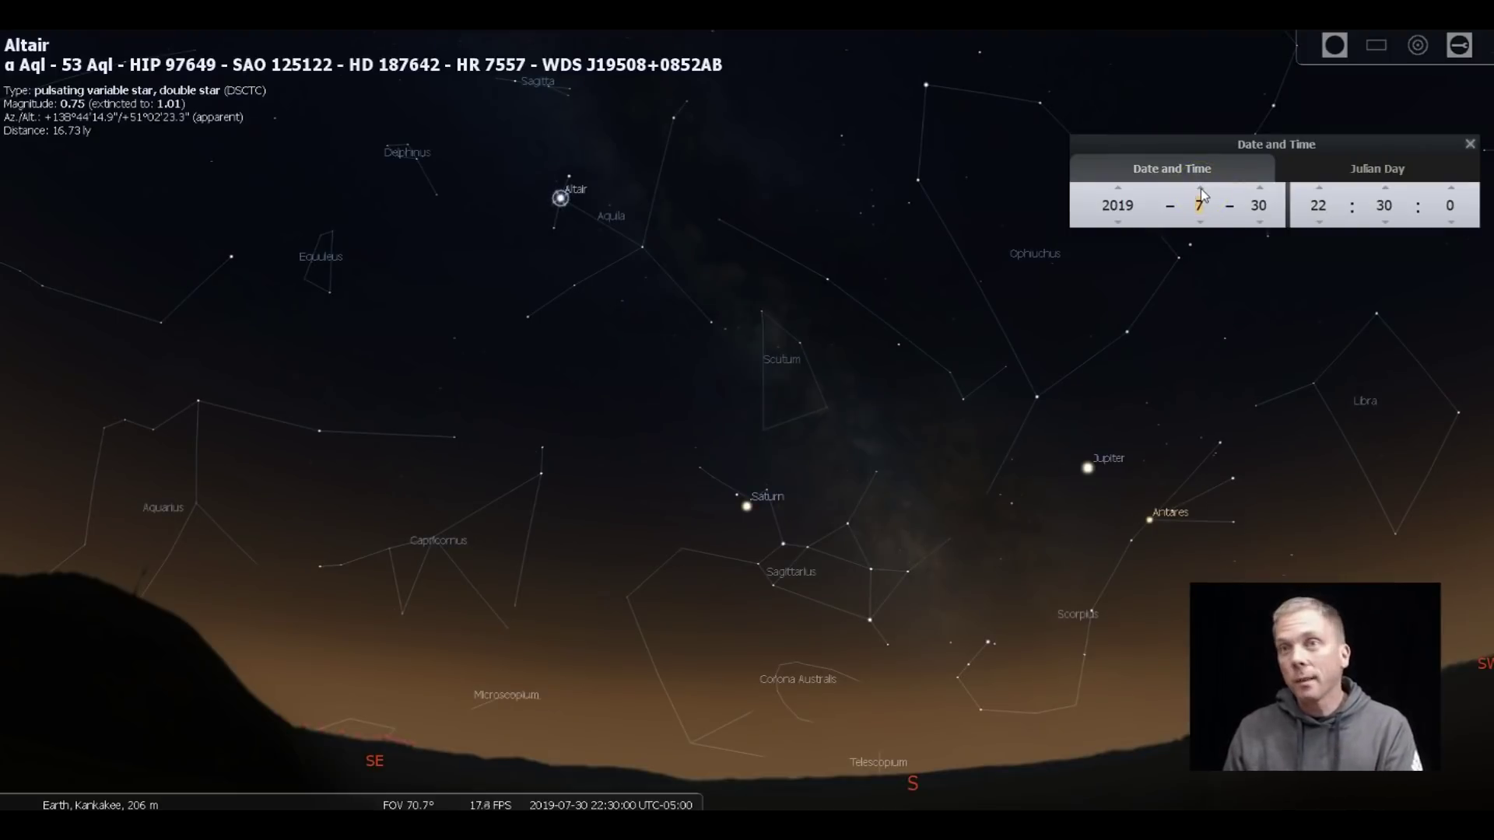
{"action": "left_click", "coordinate": [1200, 188]}
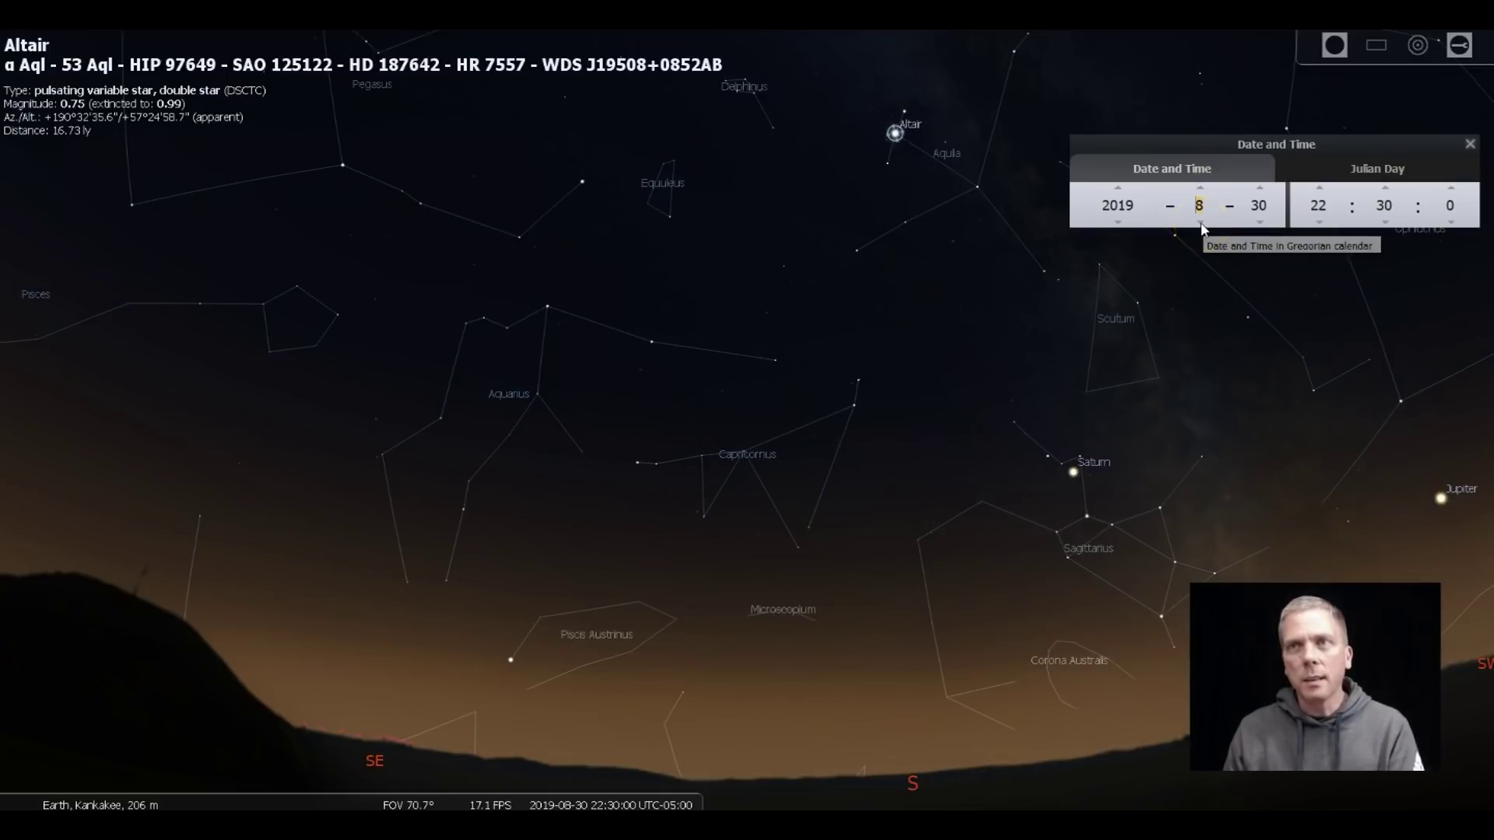
{"action": "left_click", "coordinate": [1202, 228]}
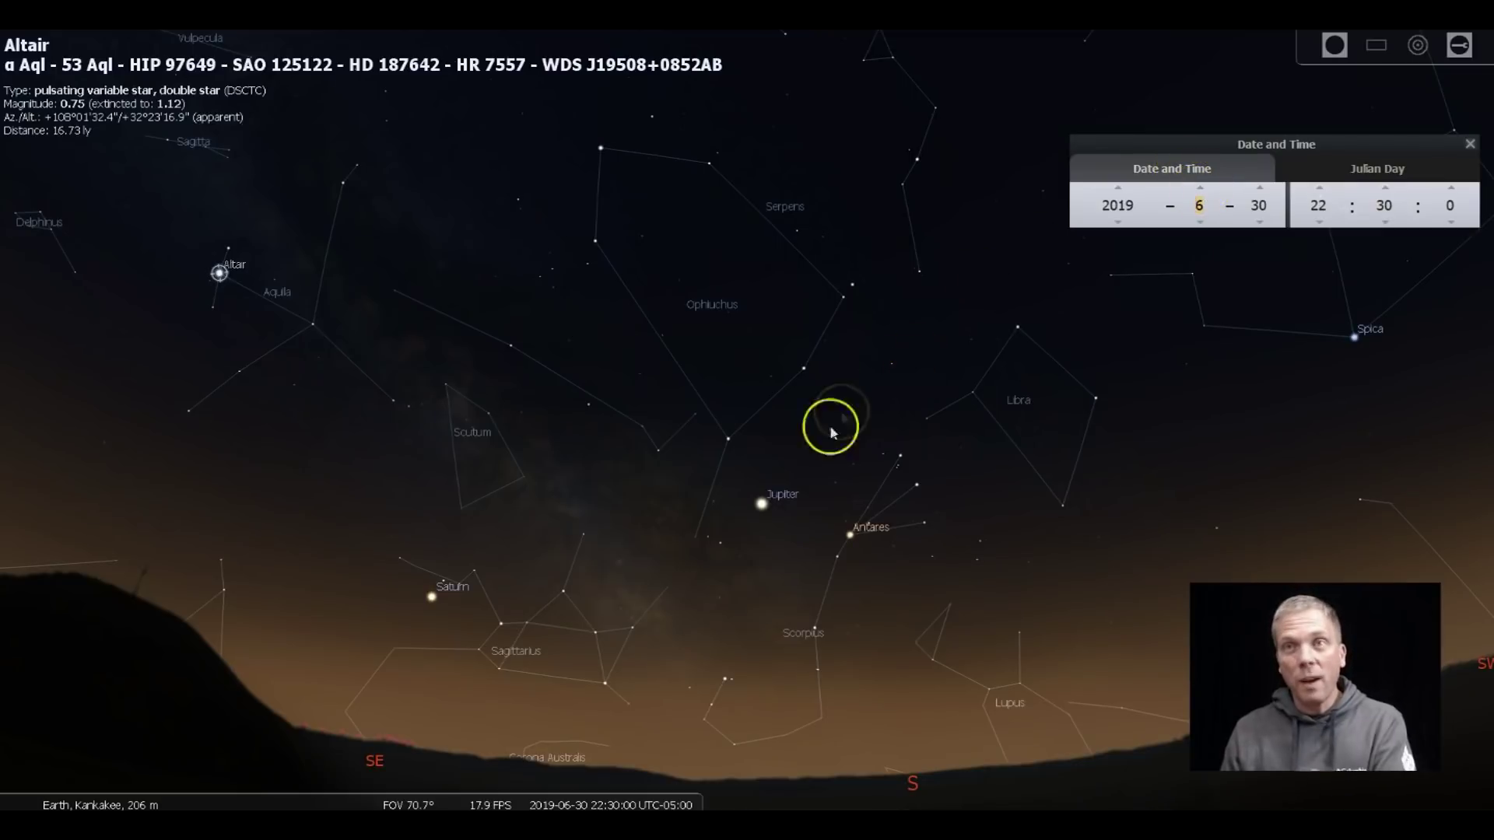
- Select Jupiter, then Antares in Scorpius
{"action": "left_click", "coordinate": [765, 503]}
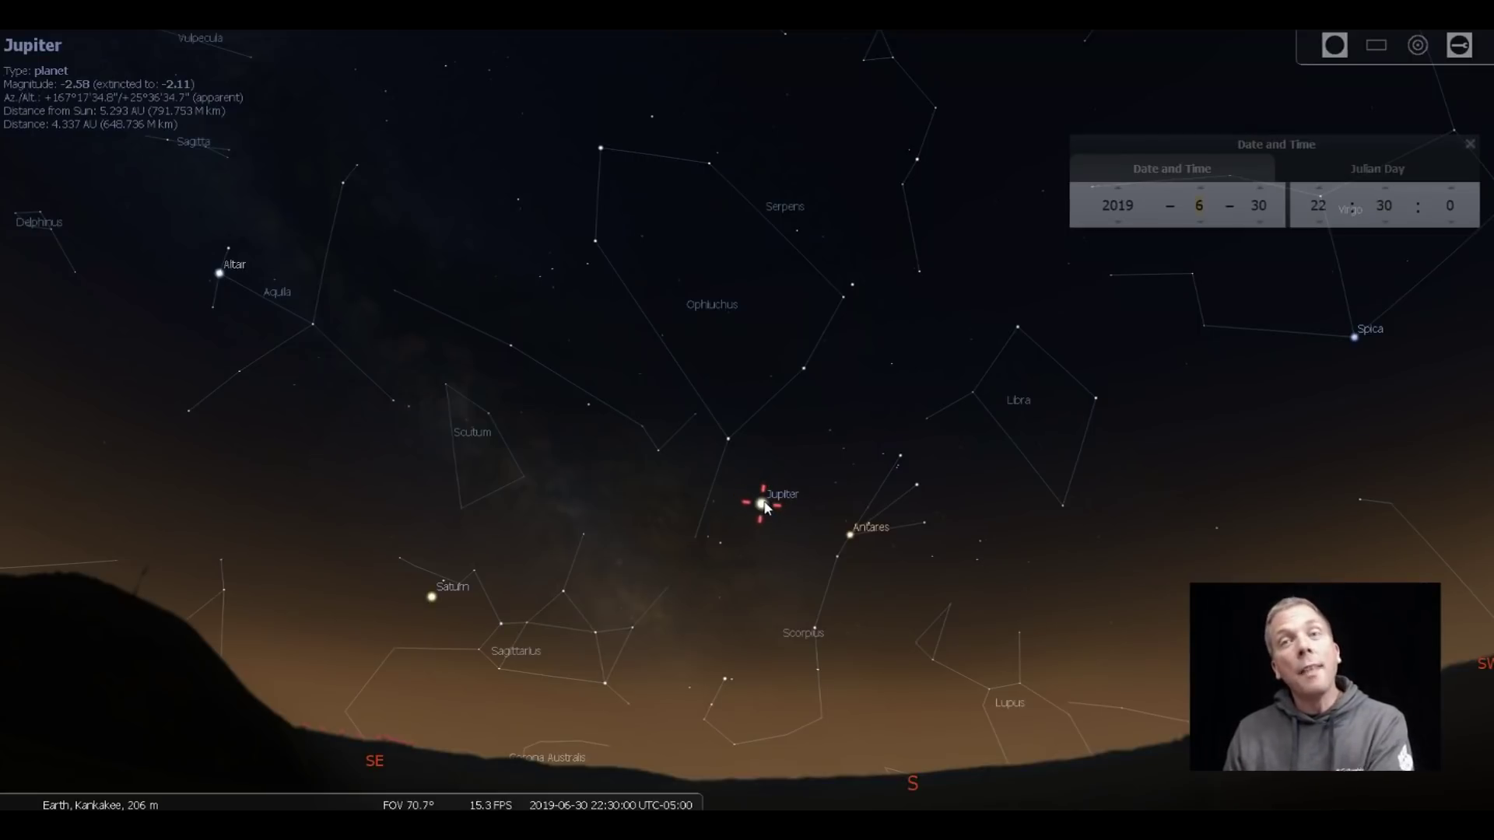
{"action": "left_click", "coordinate": [852, 538]}
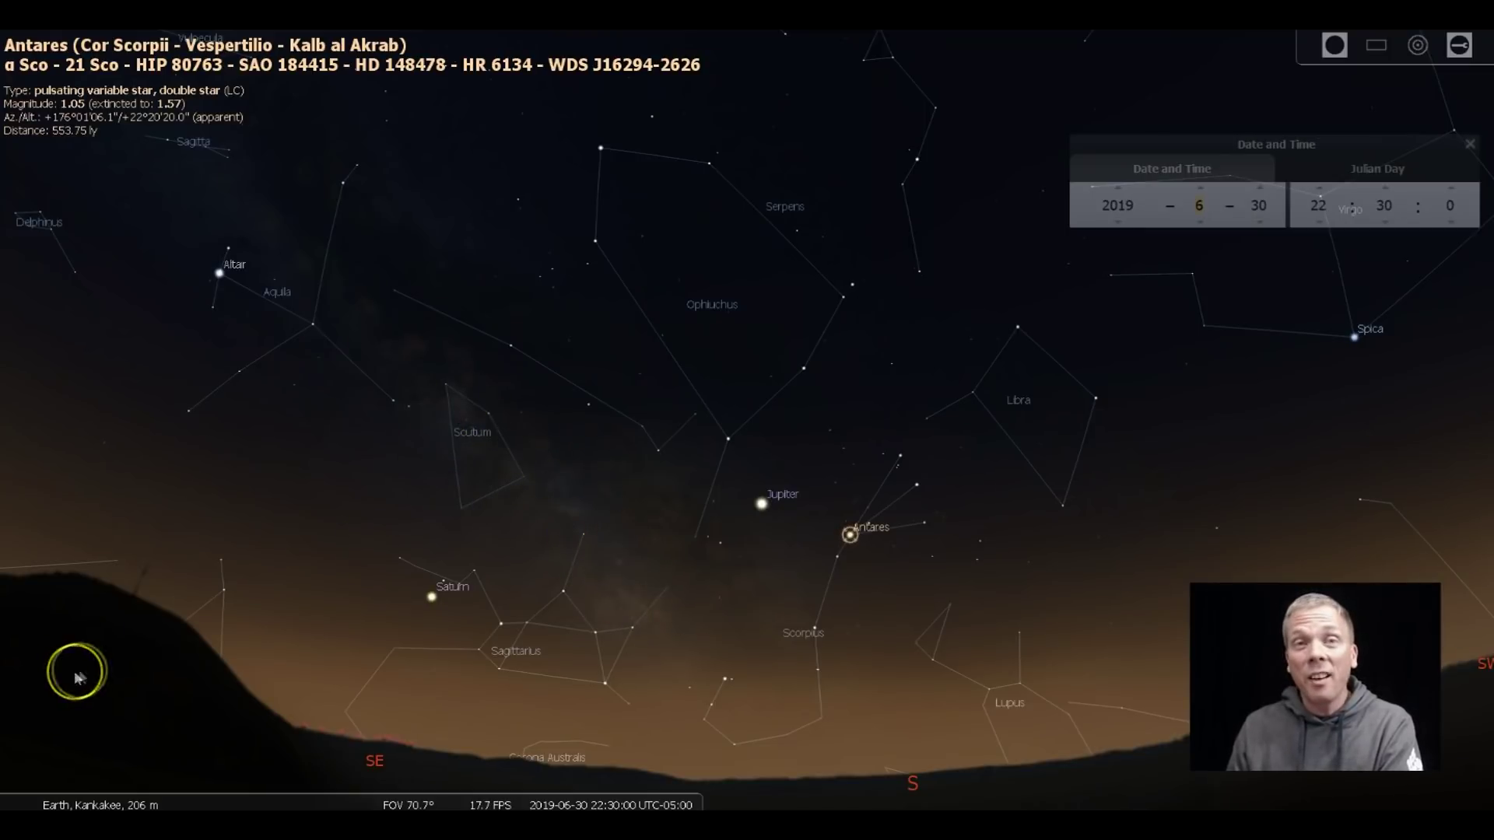
{"action": "mouse_move", "coordinate": [21, 532]}
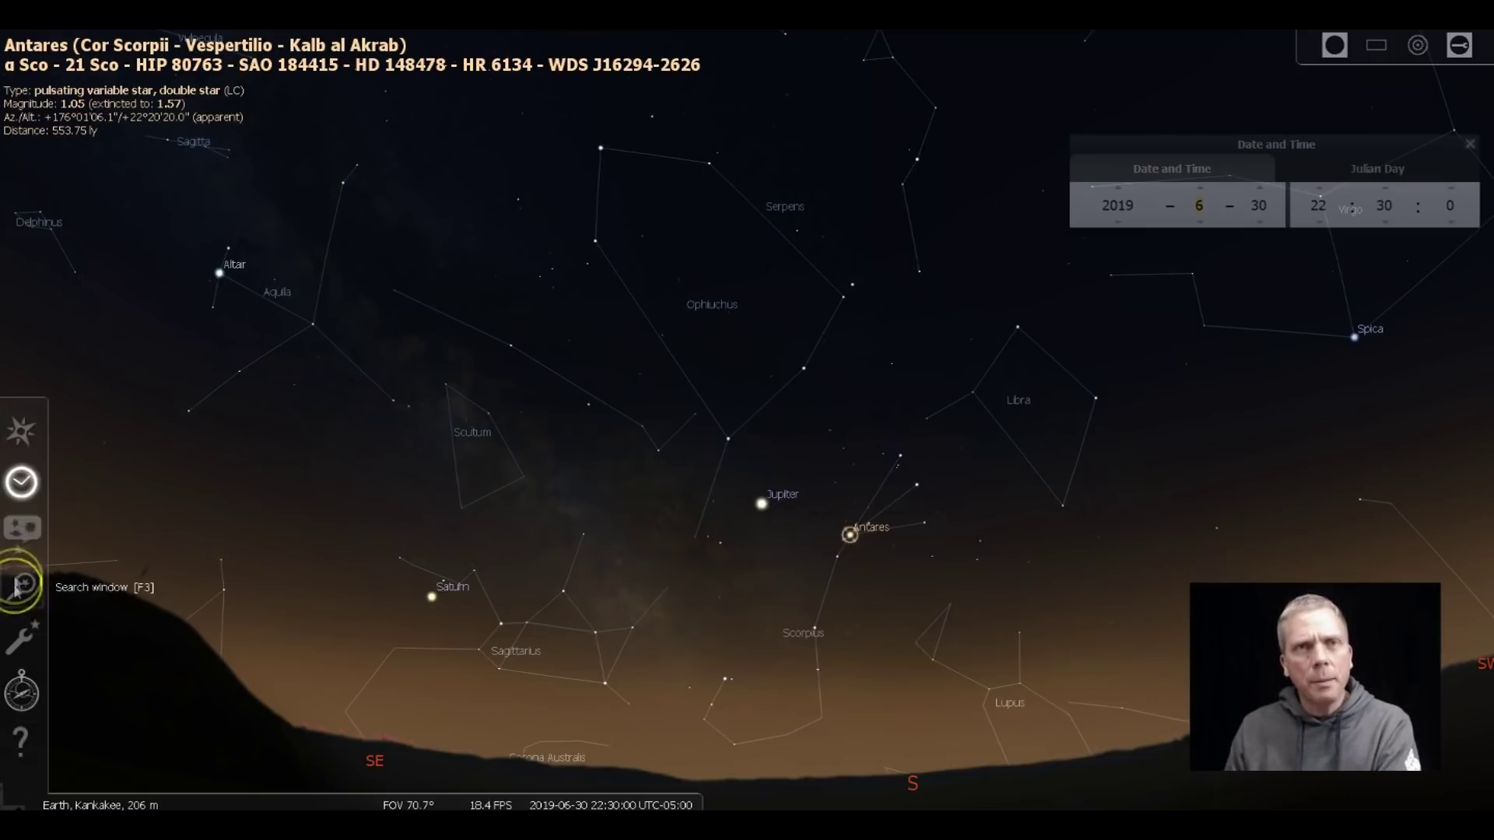
- Turn on deep-sky object labels and markers in View settings and select M22
{"action": "left_click", "coordinate": [18, 536]}
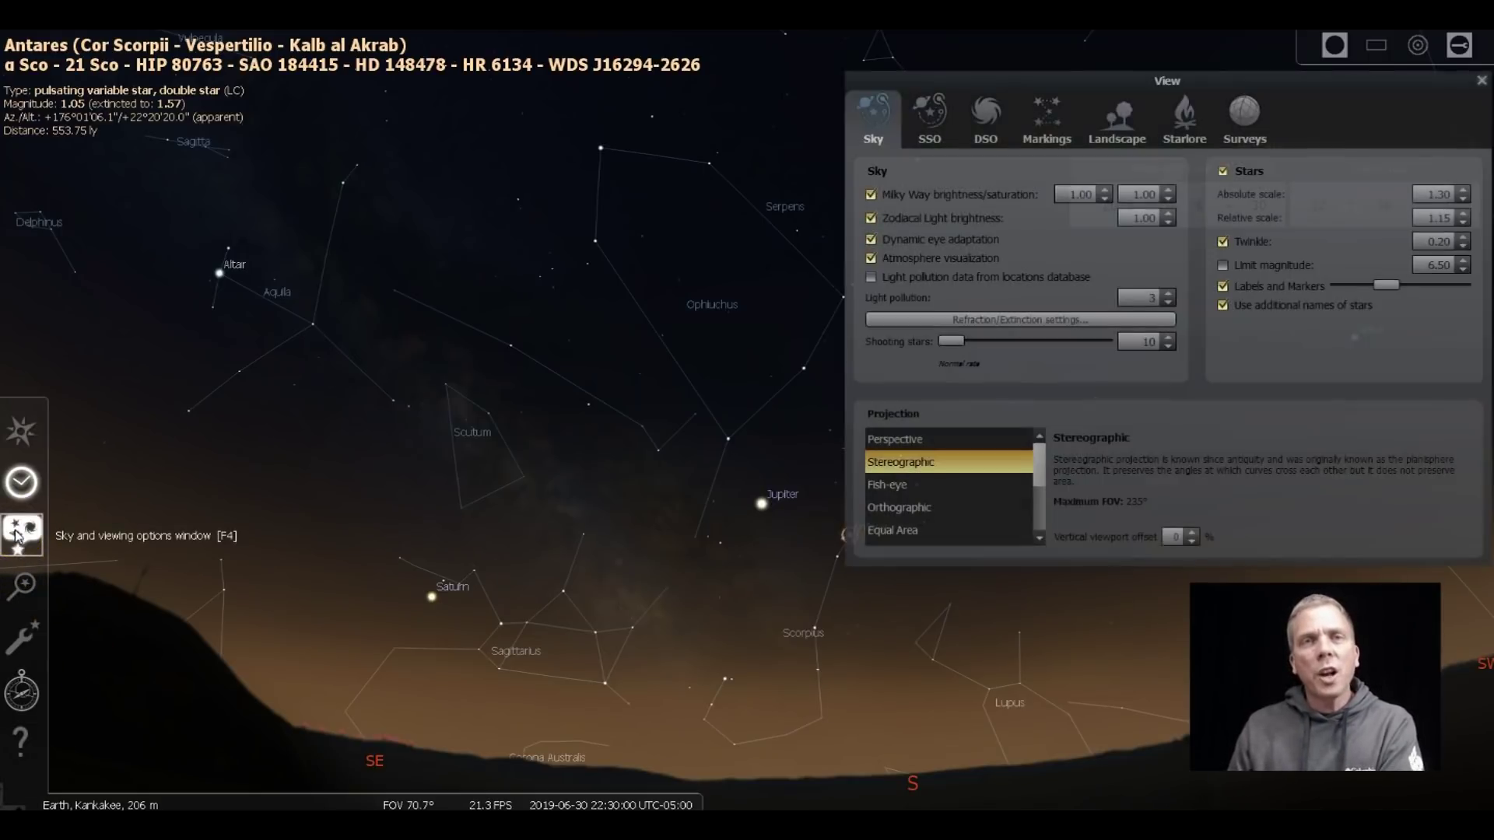
{"action": "left_click", "coordinate": [980, 124]}
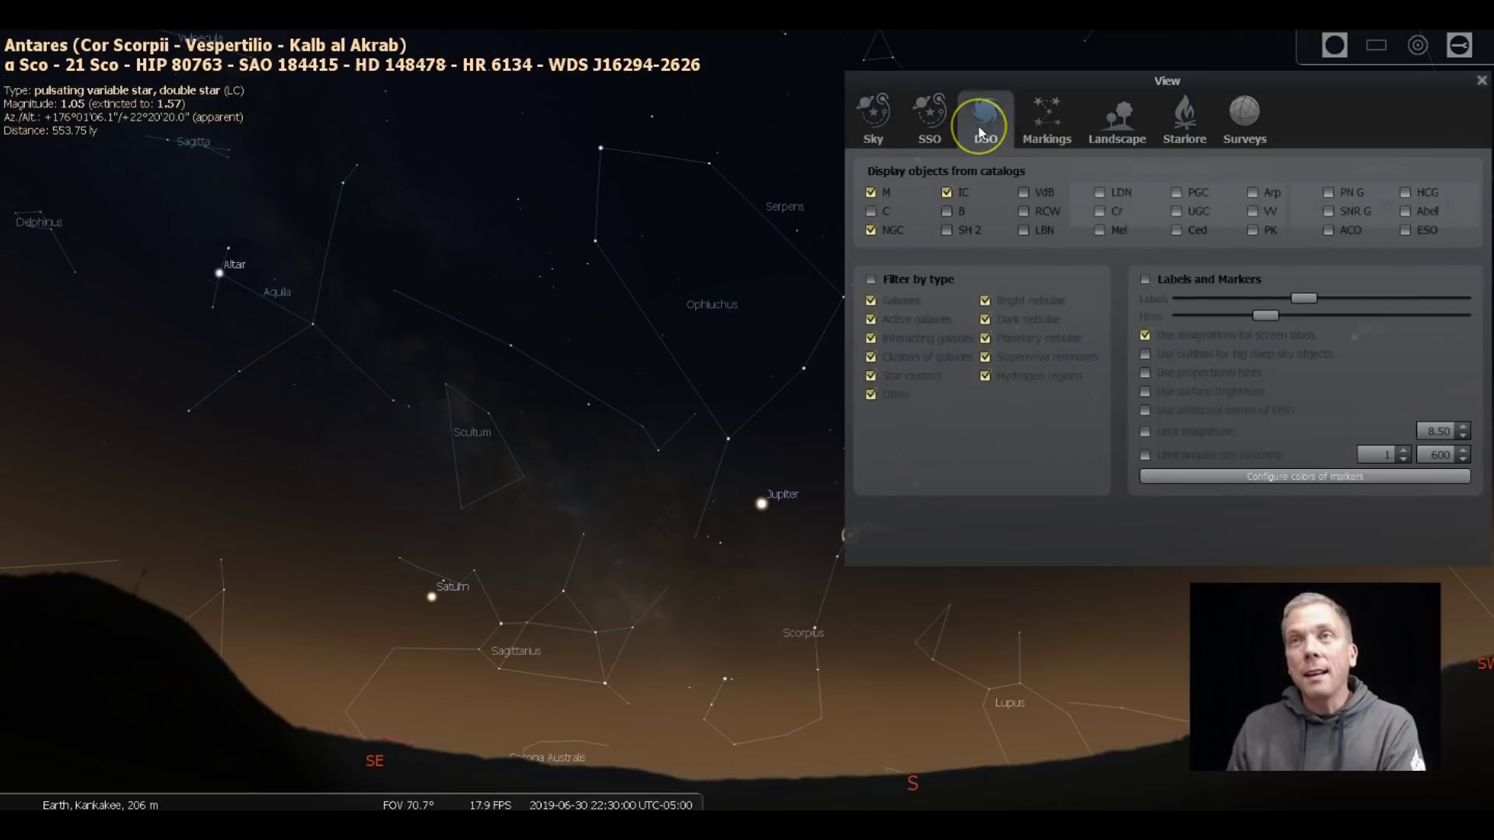
{"action": "left_click", "coordinate": [1146, 281]}
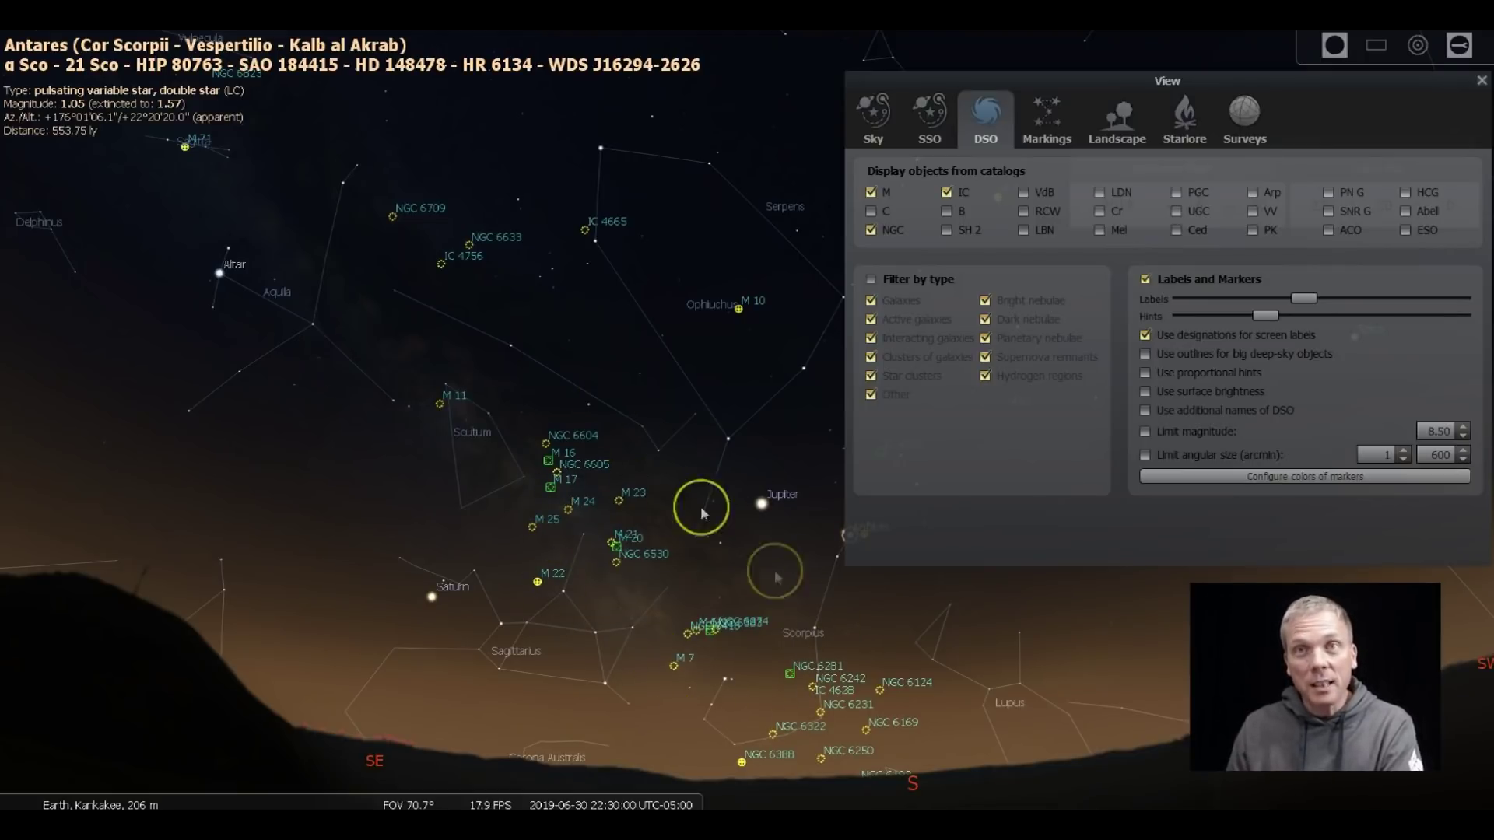
{"action": "left_click", "coordinate": [538, 580]}
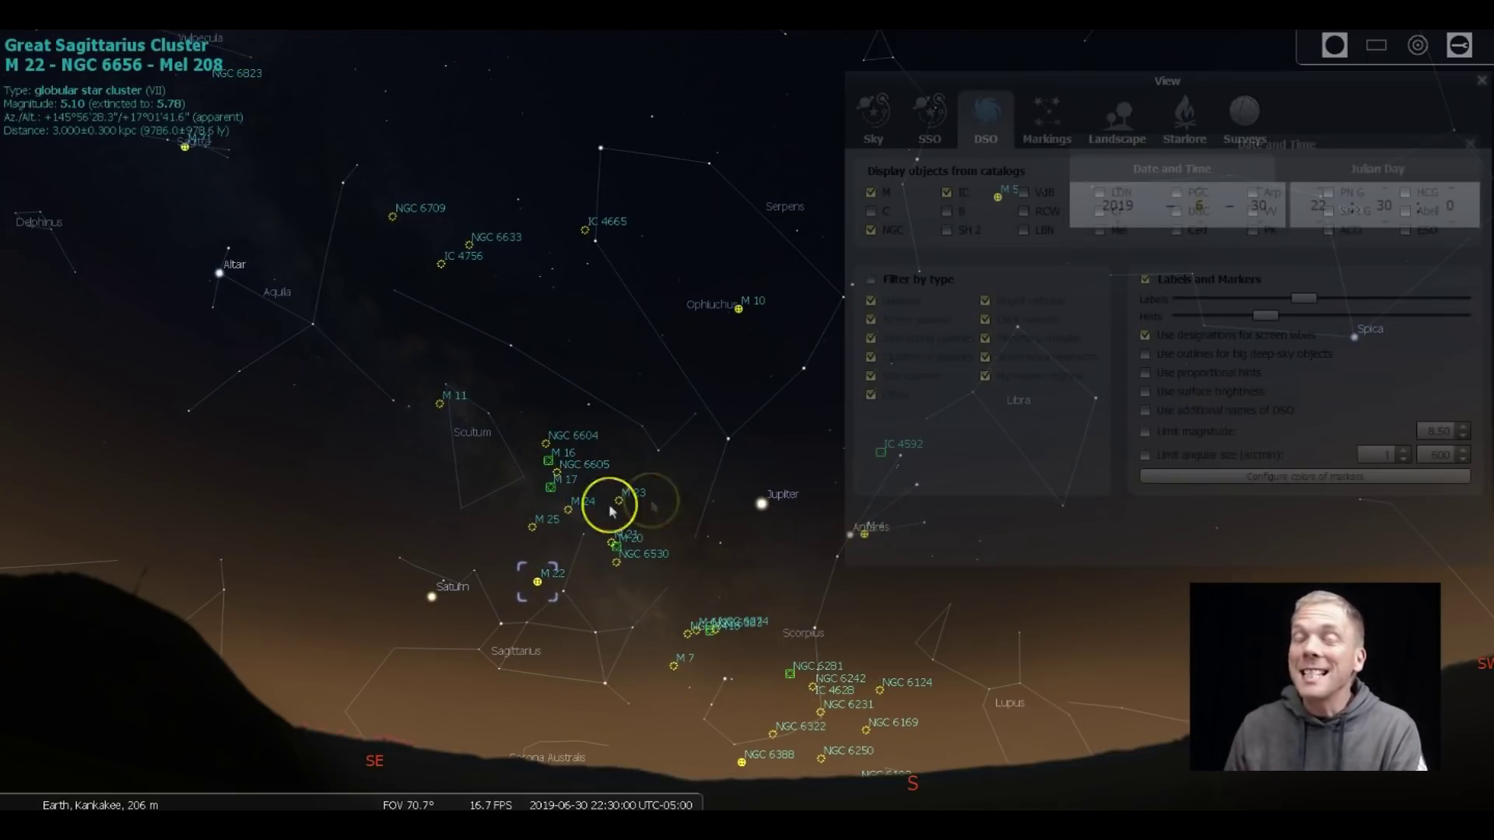
- Turn the deep-sky labels and markers back off and close View settings
{"action": "left_click", "coordinate": [1343, 109]}
{"action": "left_click", "coordinate": [1480, 85]}
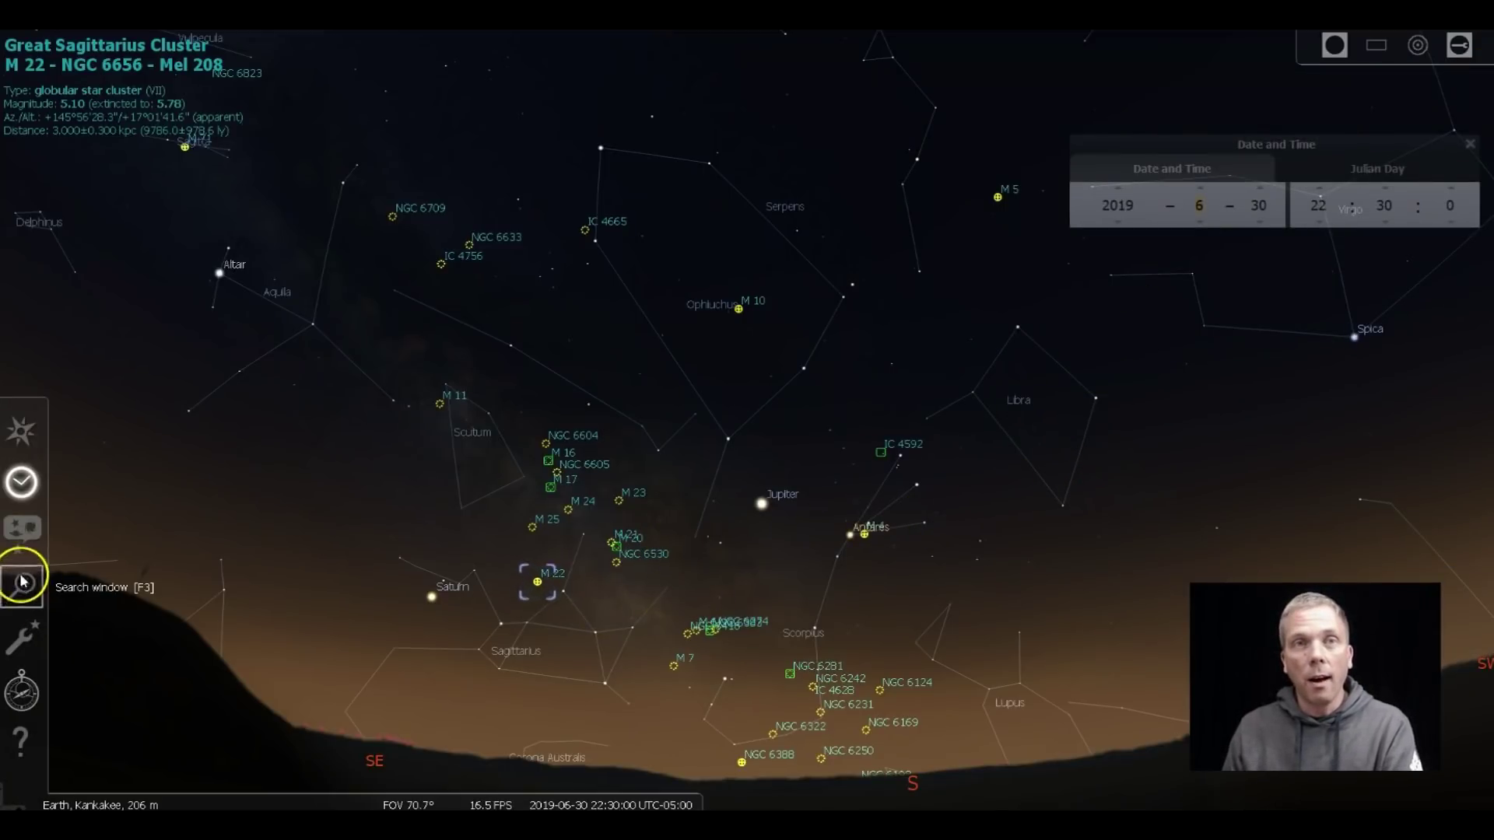
{"action": "left_click", "coordinate": [24, 535]}
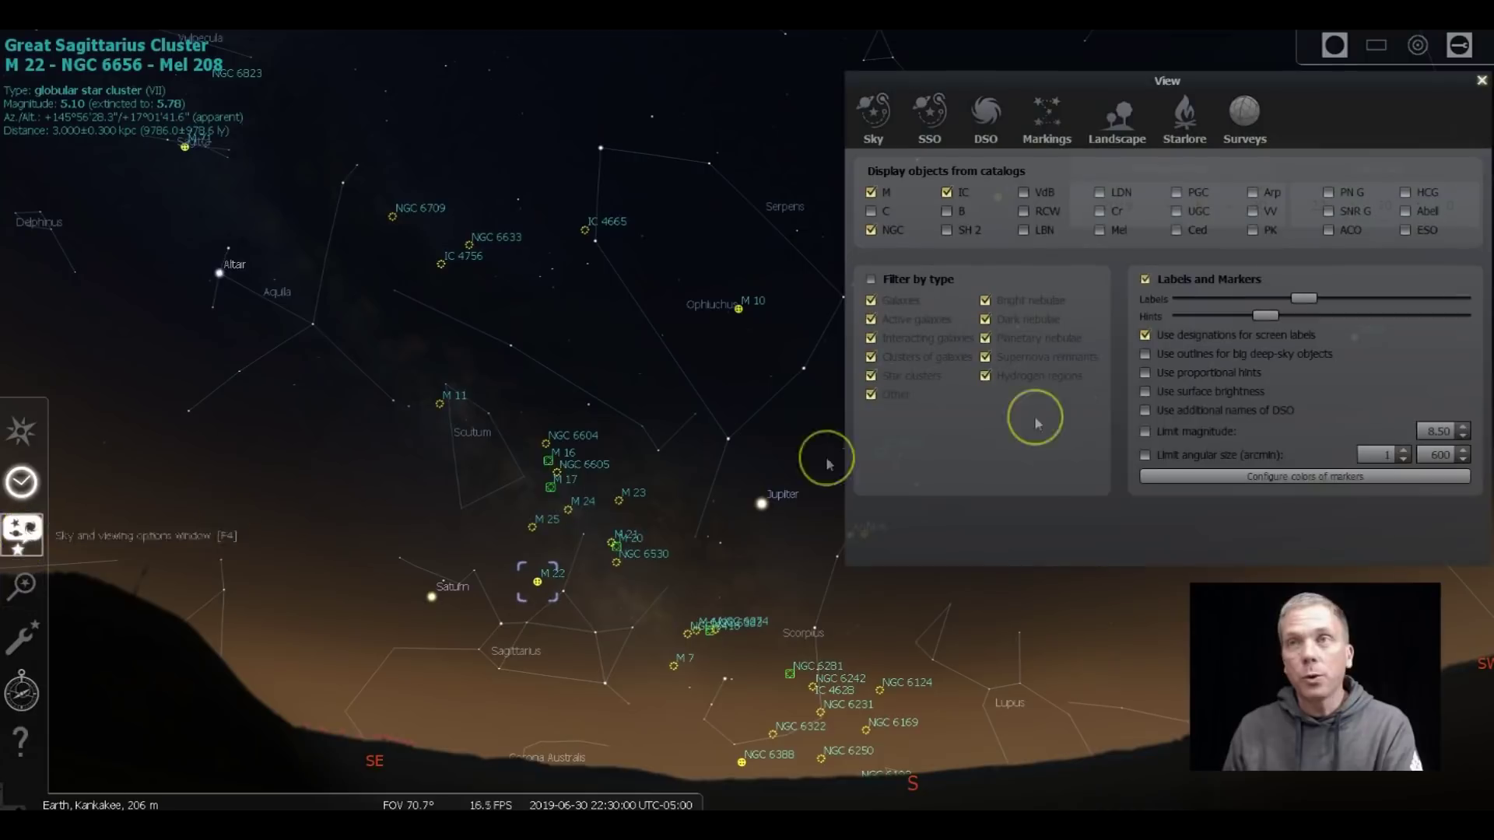
{"action": "left_click", "coordinate": [1146, 280]}
{"action": "left_click", "coordinate": [1479, 84]}
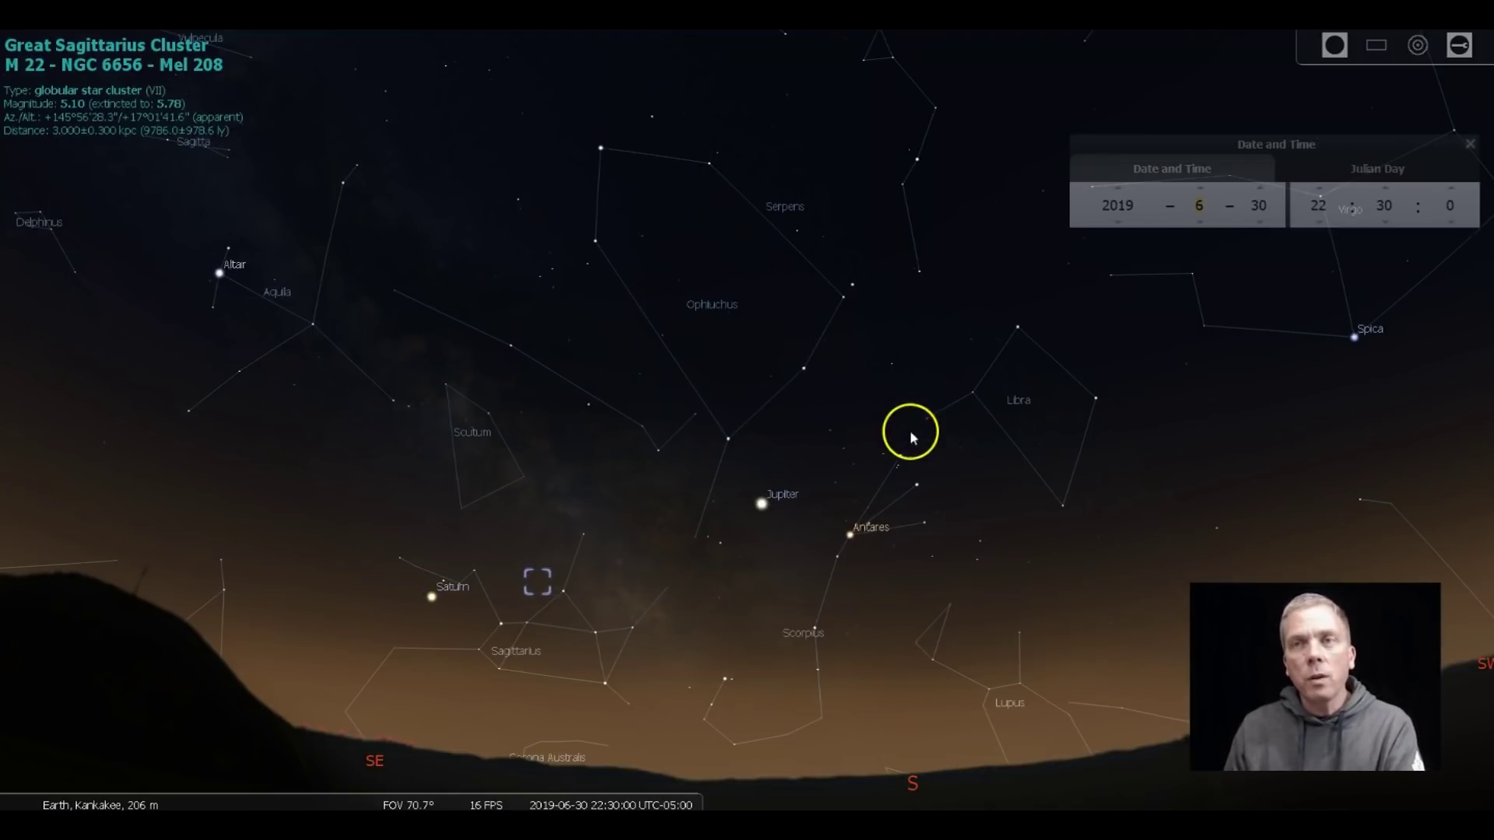
{"action": "scroll", "coordinate": [914, 434], "scroll_direction": "down", "scroll_amount": 3}
- Turn the sky up toward Boötes and select Arcturus
{"action": "left_click_drag", "start_coordinate": [820, 490], "coordinate": [802, 496]}
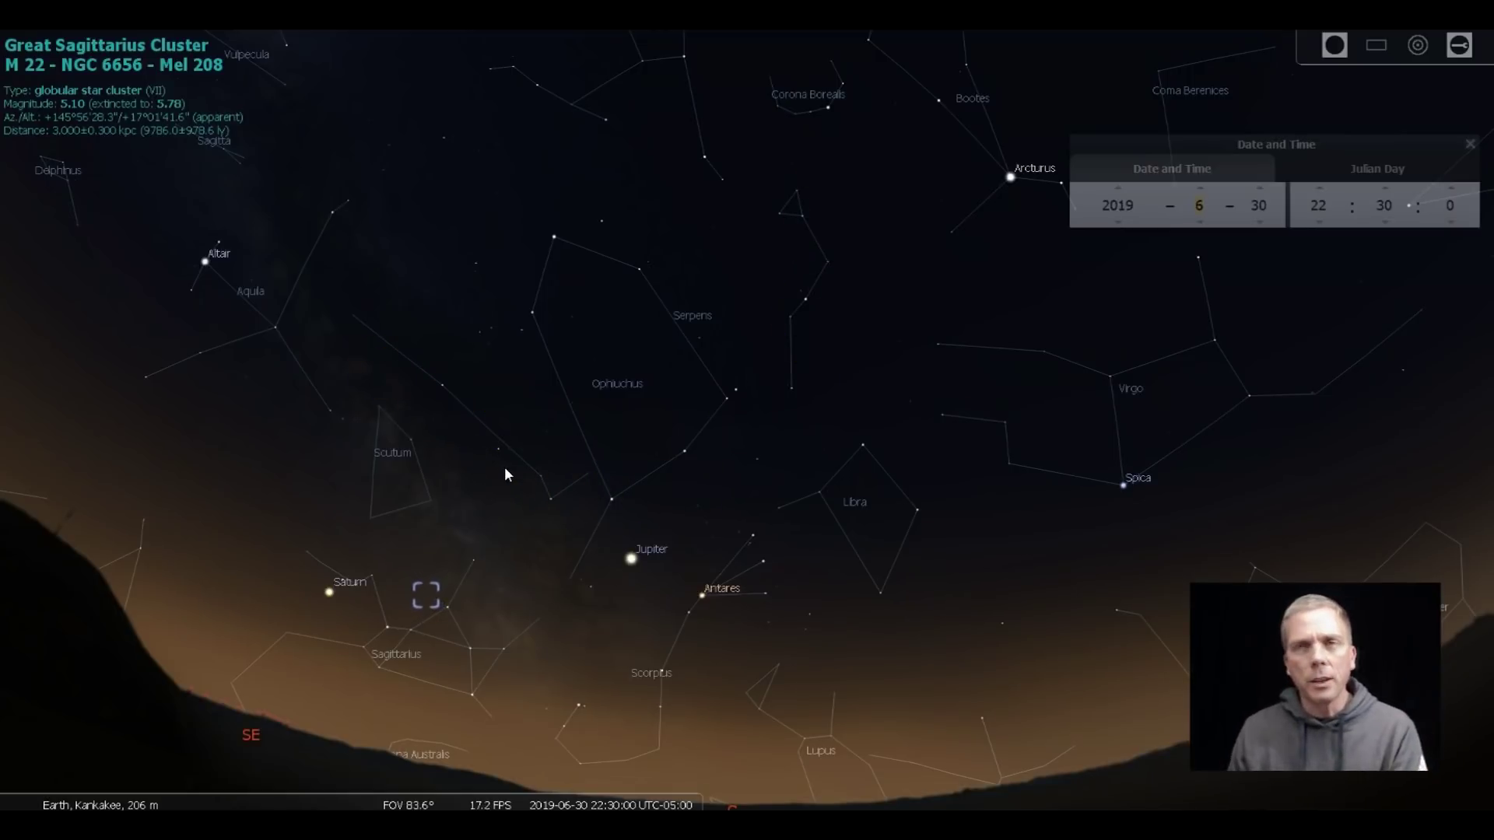
{"action": "mouse_move", "coordinate": [957, 508]}
{"action": "left_mouse_down"}
{"action": "mouse_move", "coordinate": [884, 580]}
{"action": "mouse_move", "coordinate": [666, 630]}
{"action": "mouse_move", "coordinate": [584, 577]}
{"action": "left_mouse_up"}
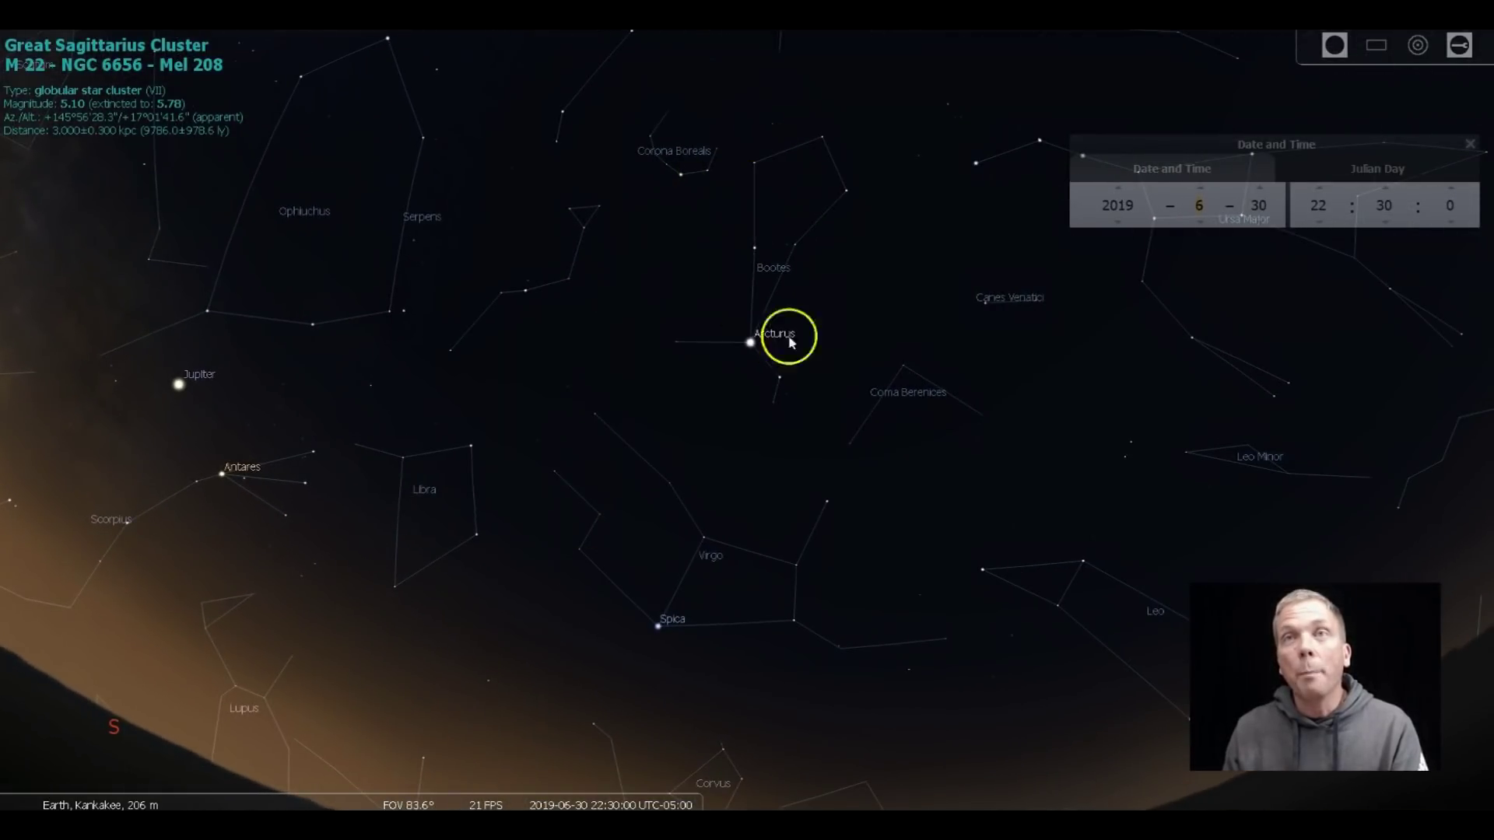
{"action": "left_click", "coordinate": [750, 345]}
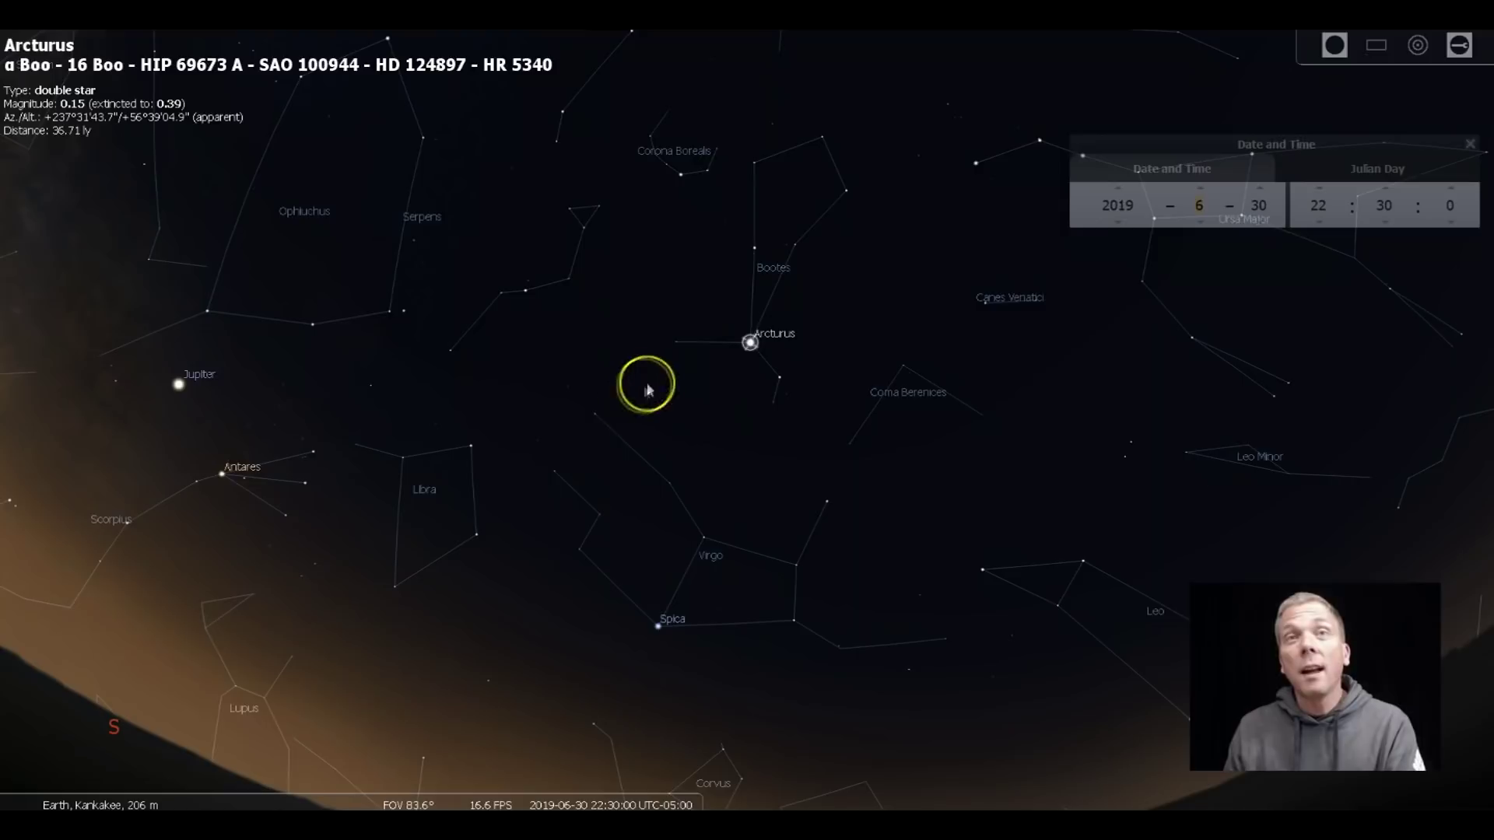
- Select Vega, Arcturus and η Her, then face south toward Scorpius
{"action": "mouse_move", "coordinate": [644, 386]}
{"action": "left_mouse_down"}
{"action": "mouse_move", "coordinate": [952, 532]}
{"action": "mouse_move", "coordinate": [970, 514]}
{"action": "left_mouse_up"}
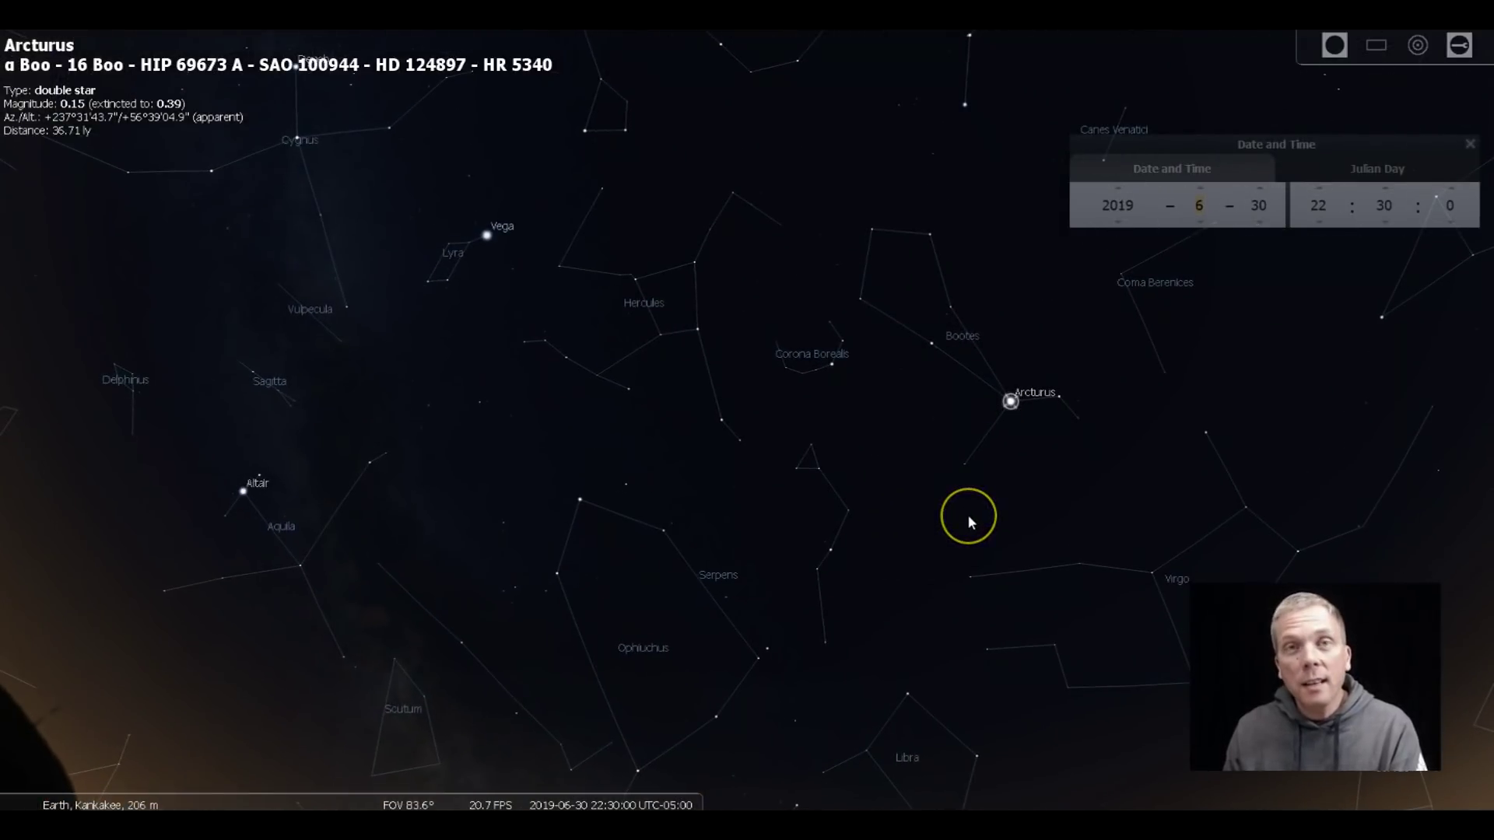
{"action": "left_click", "coordinate": [488, 239]}
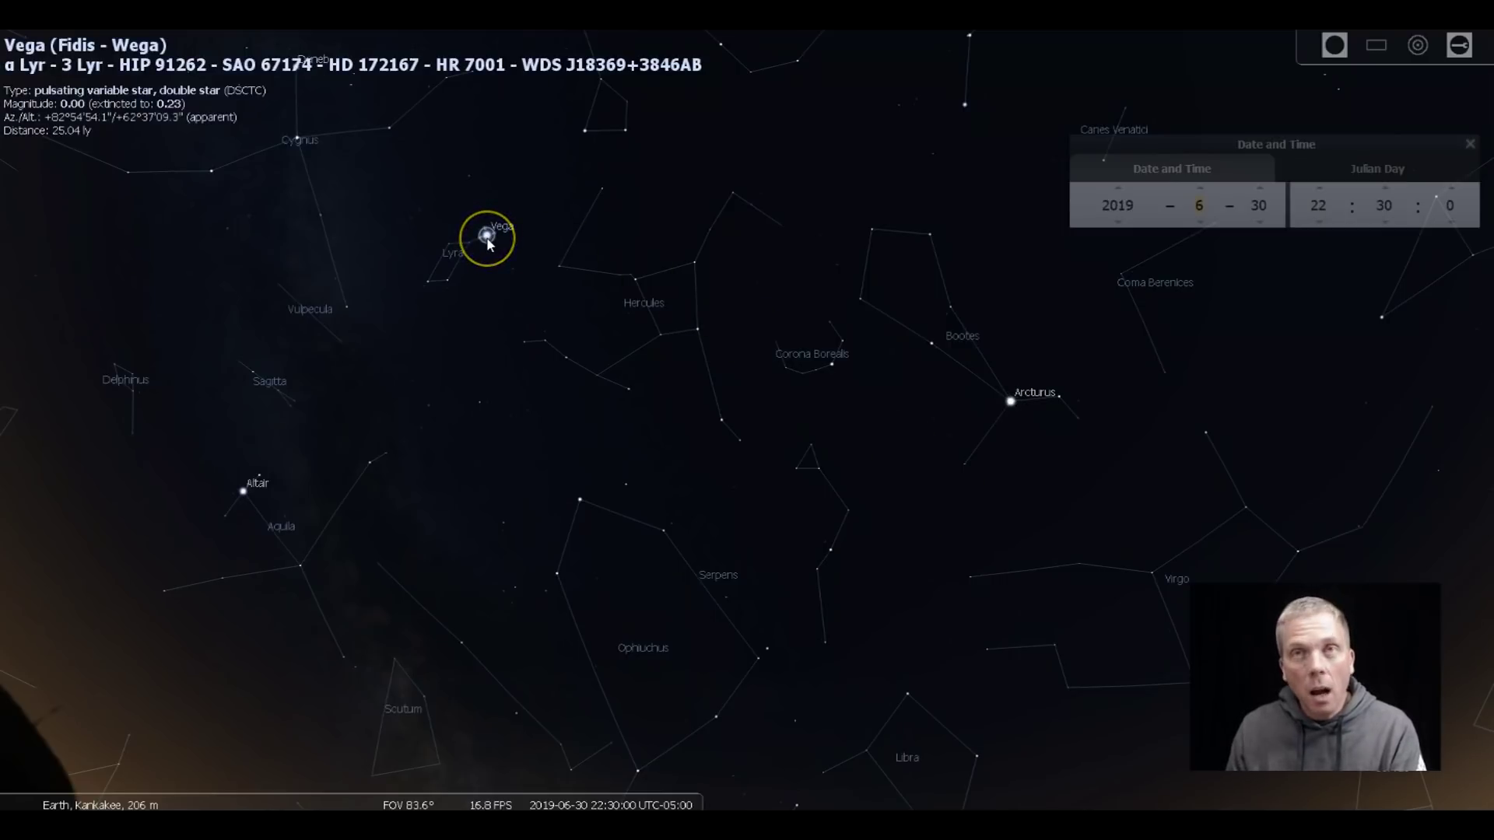
{"action": "left_click", "coordinate": [1011, 405]}
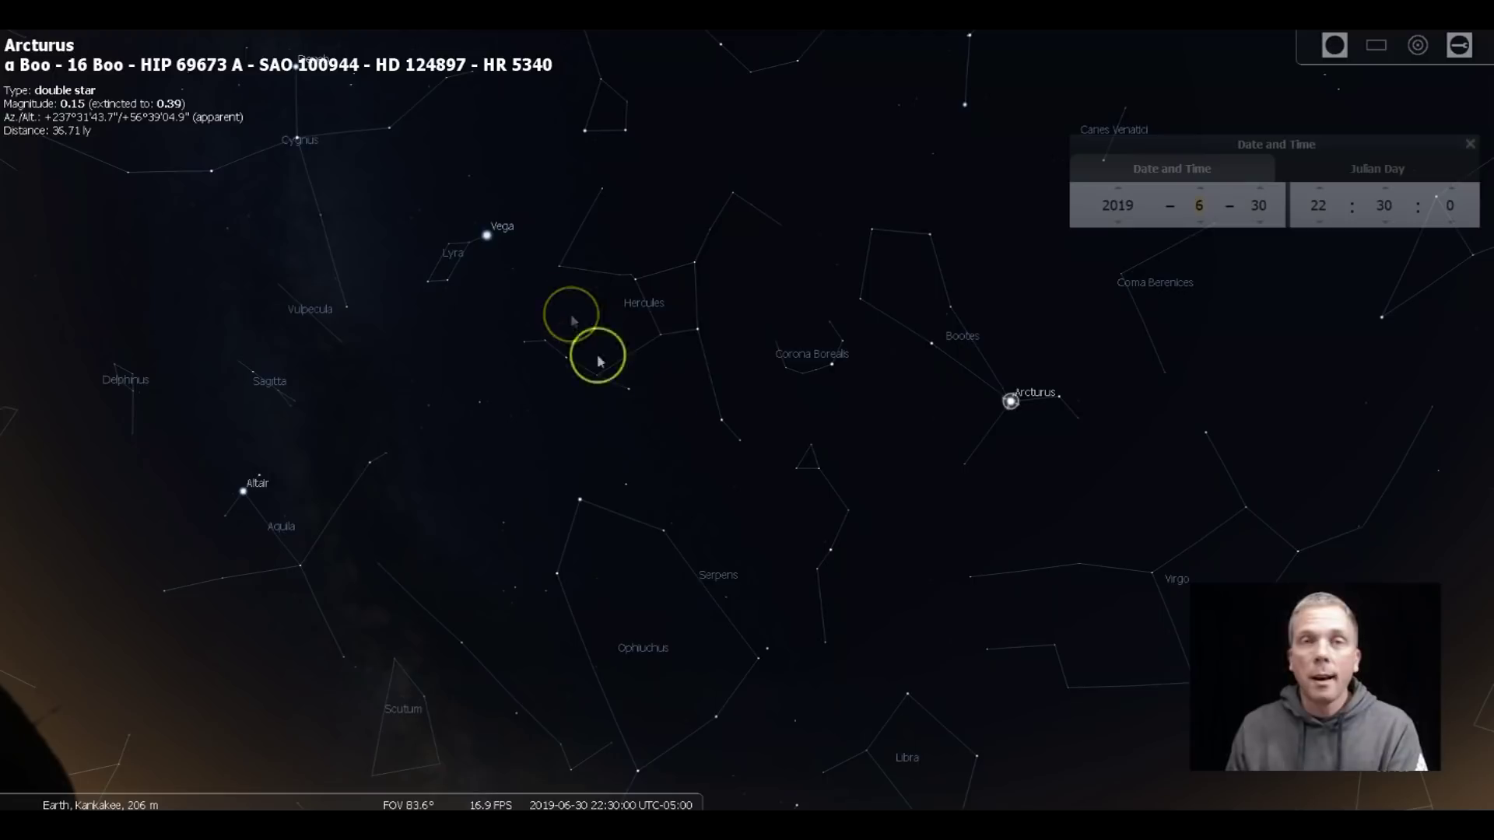
{"action": "left_click", "coordinate": [693, 263]}
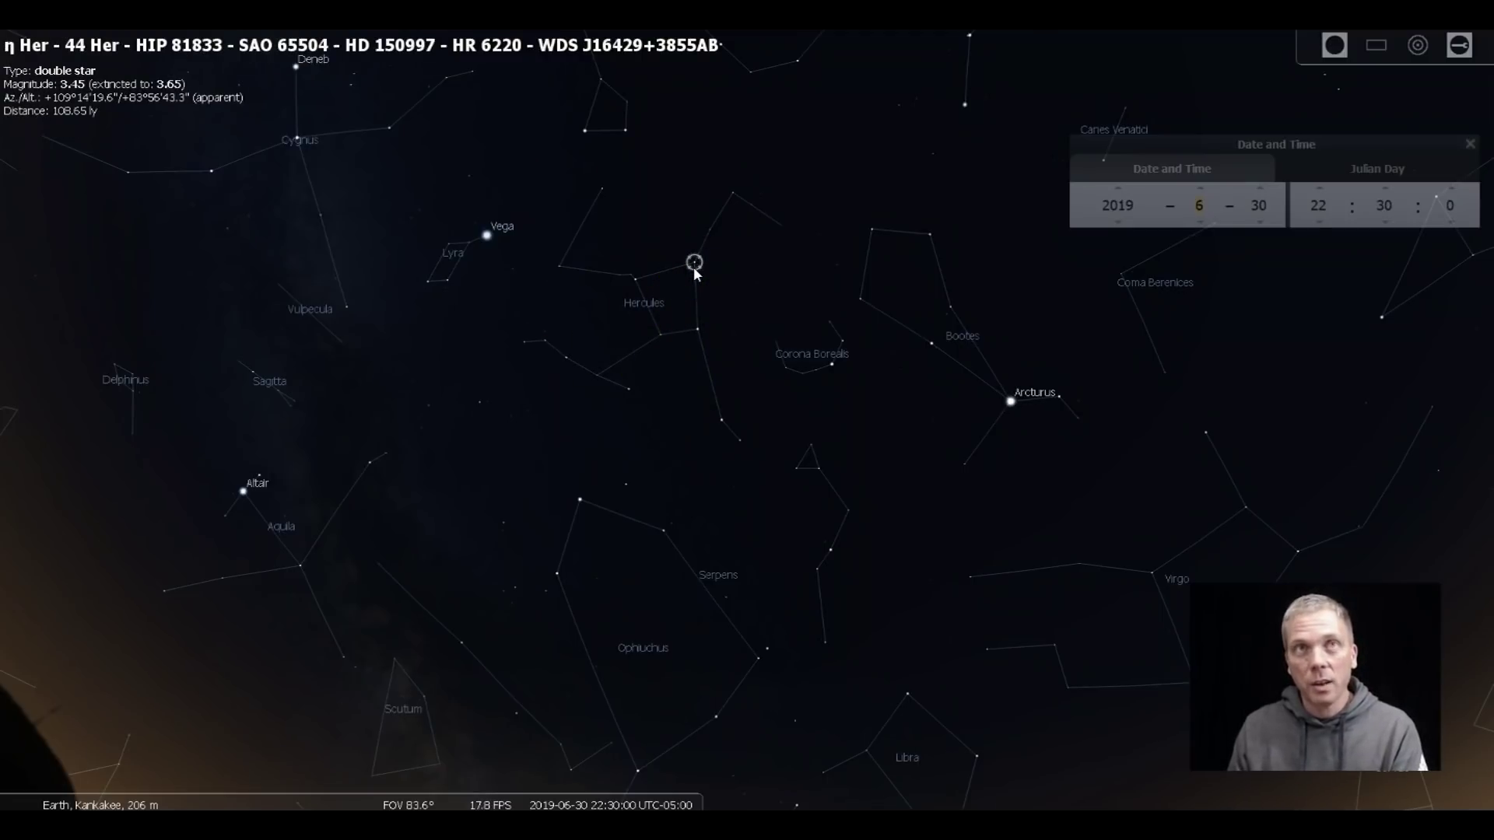
{"action": "scroll", "coordinate": [852, 460], "scroll_direction": "down", "scroll_amount": 3}
{"action": "scroll", "coordinate": [840, 433], "scroll_direction": "down", "scroll_amount": 3}
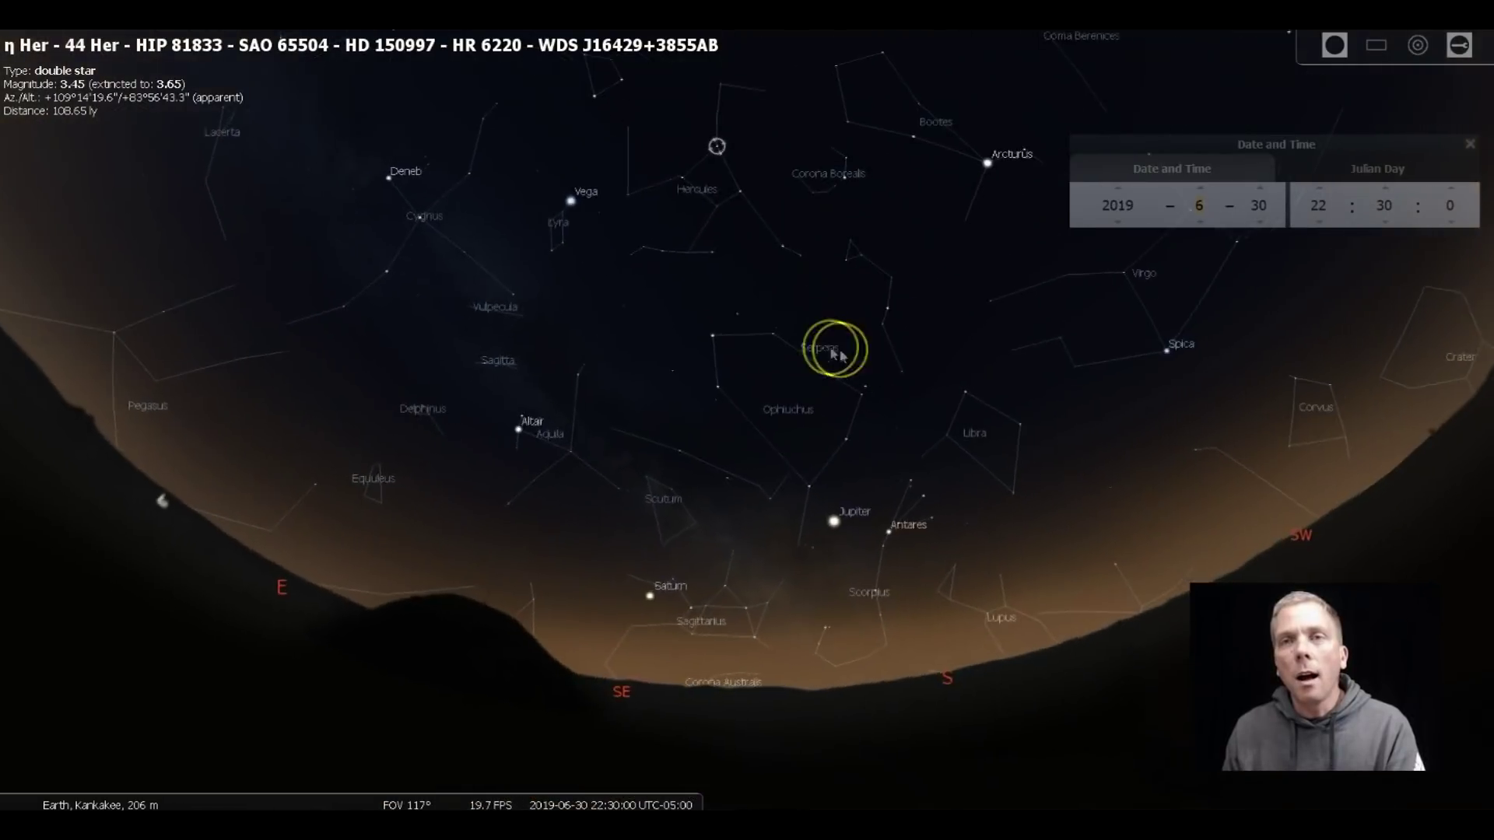
{"action": "scroll", "coordinate": [893, 602], "scroll_direction": "up", "scroll_amount": 3}
{"action": "left_click_drag", "start_coordinate": [890, 619], "coordinate": [695, 546]}
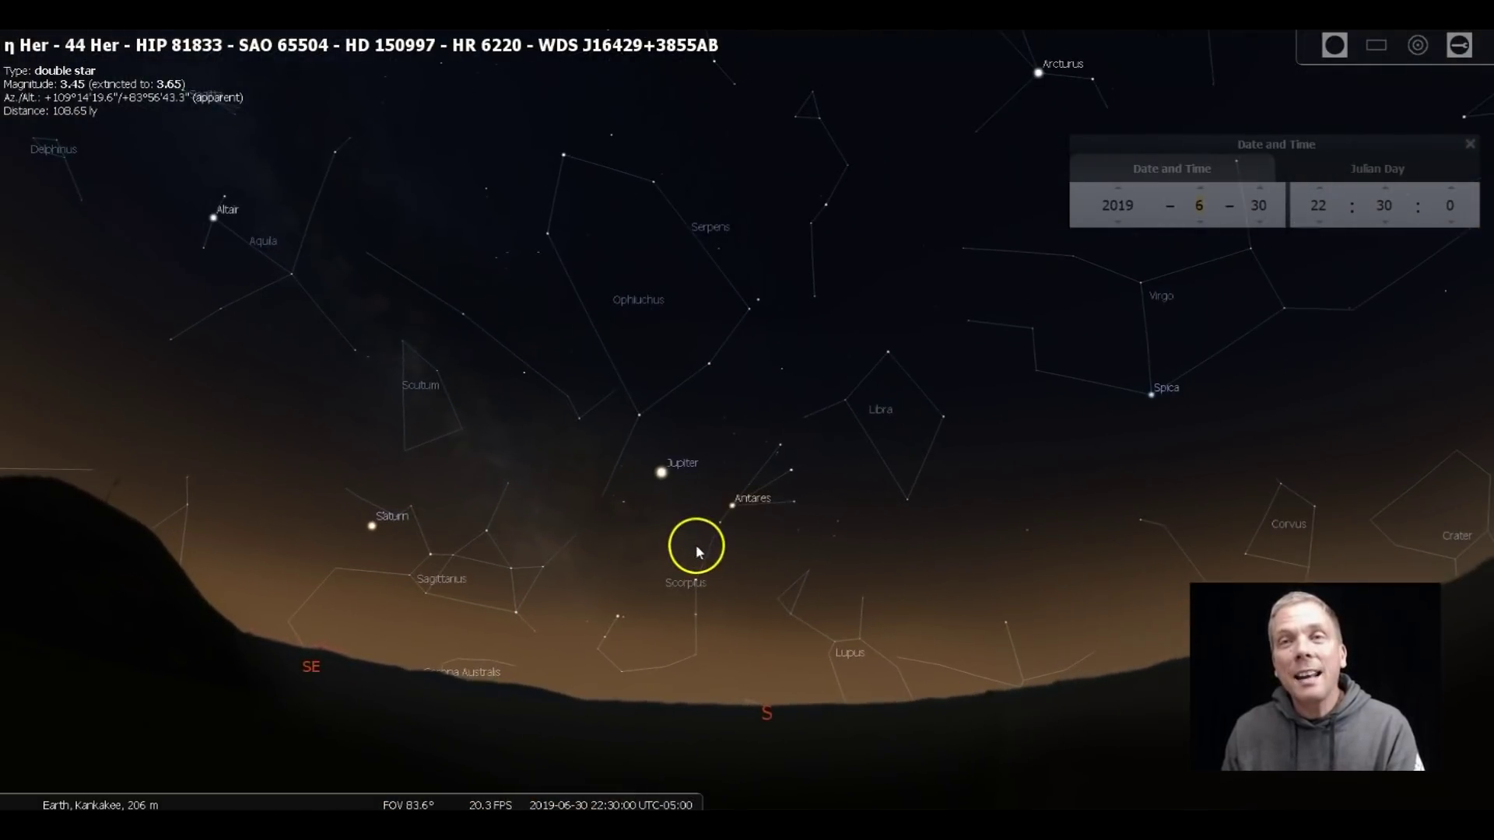
{"action": "scroll", "coordinate": [698, 549], "scroll_direction": "up", "scroll_amount": 3}
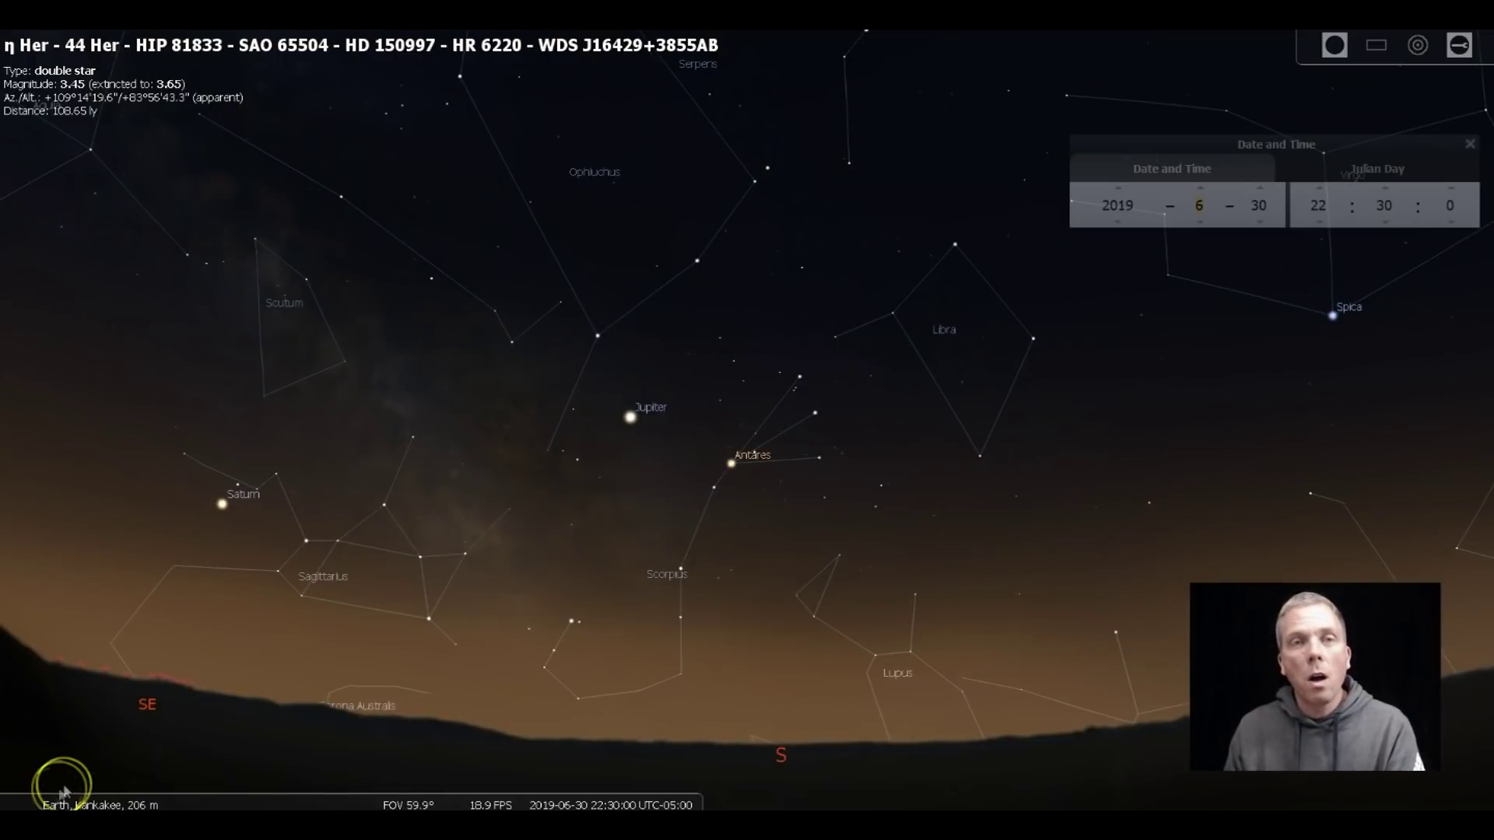
{"action": "mouse_move", "coordinate": [184, 796]}
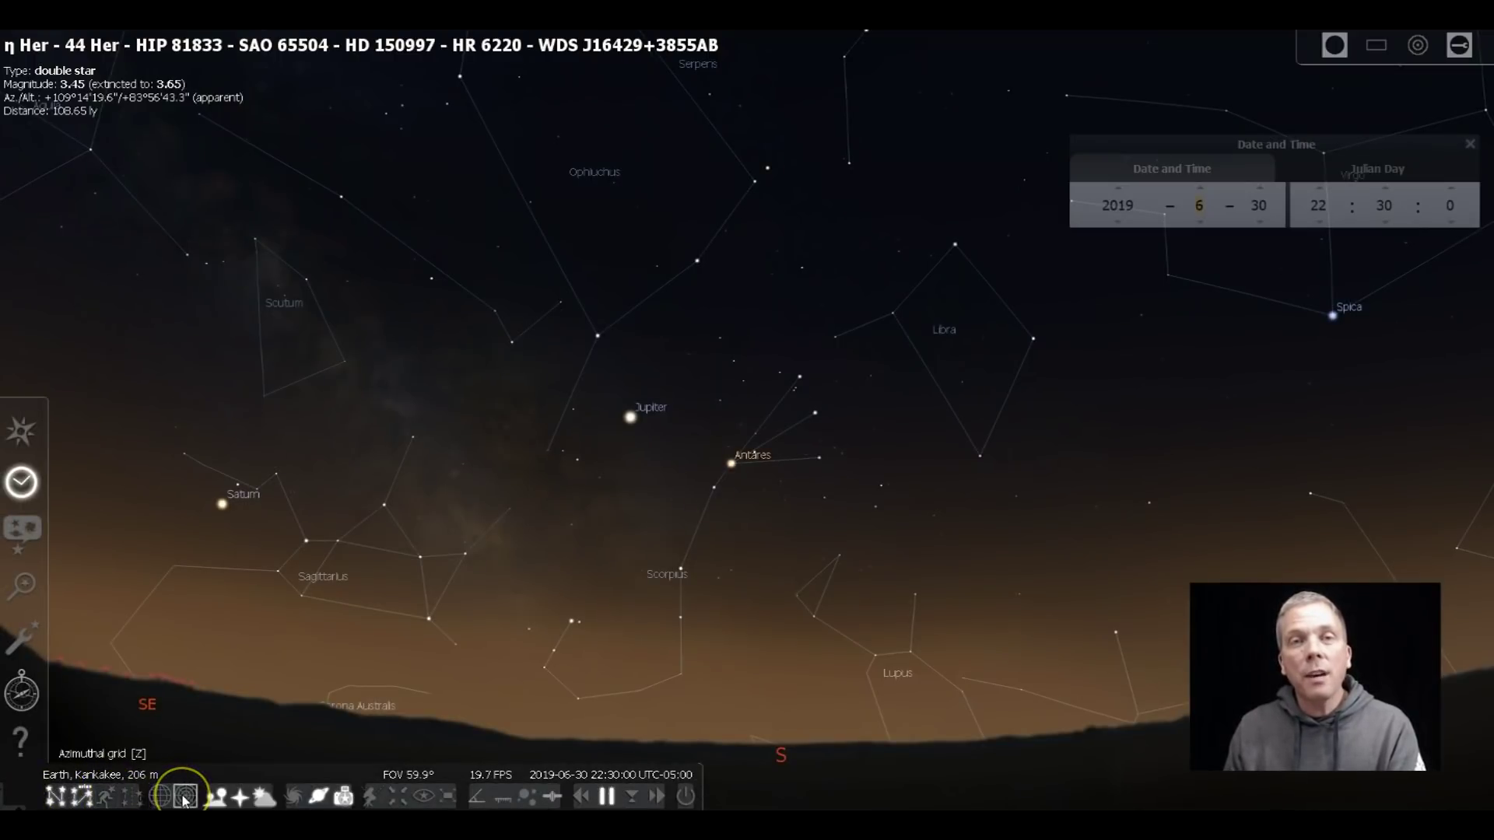
- Advance the date day by day to 13 August 2019, then select Saturn
{"action": "left_click", "coordinate": [1262, 188]}
{"action": "left_click", "coordinate": [1264, 189]}
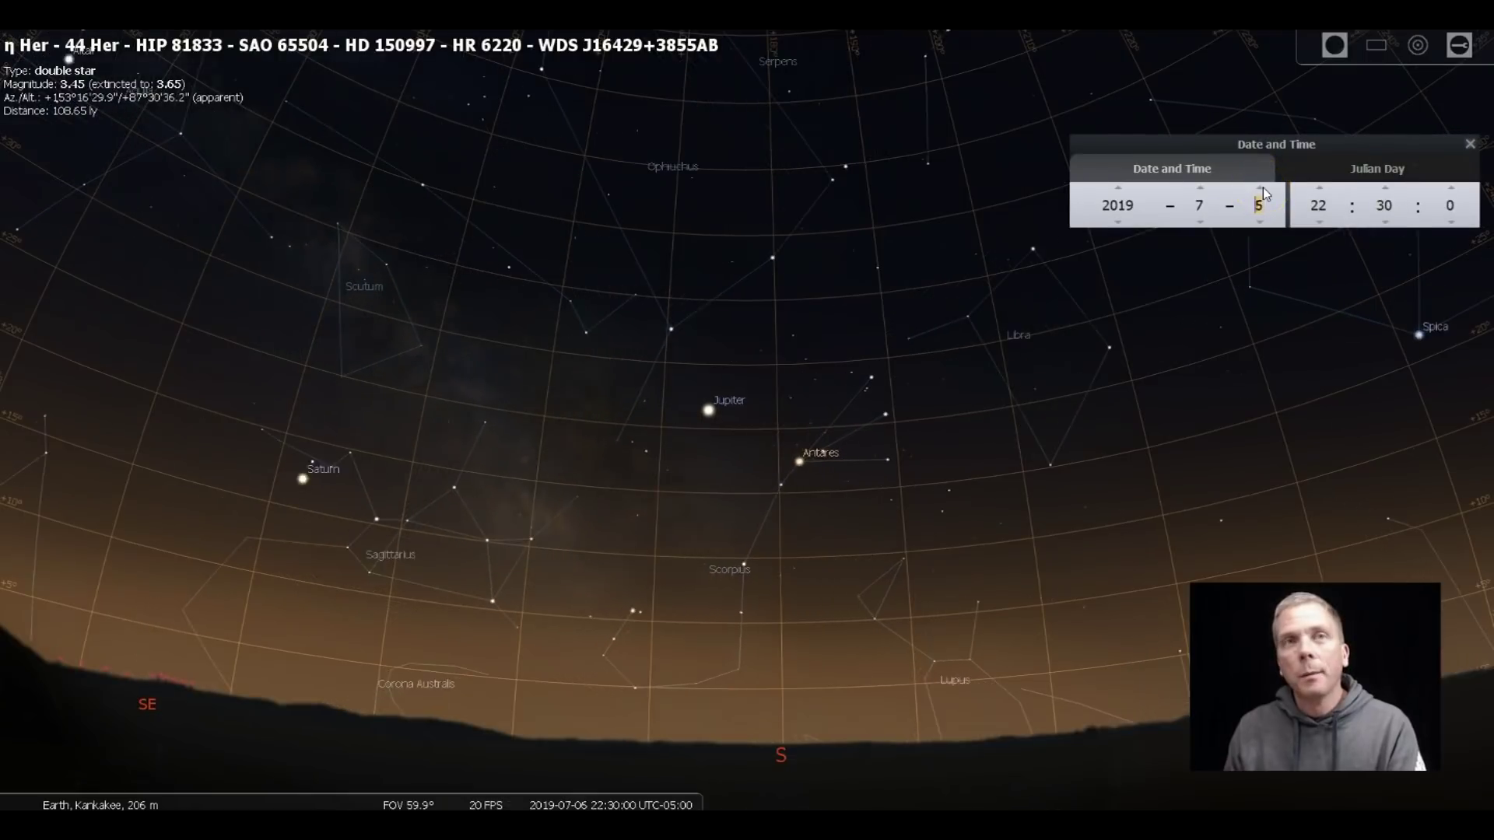
{"action": "left_click", "coordinate": [1263, 189]}
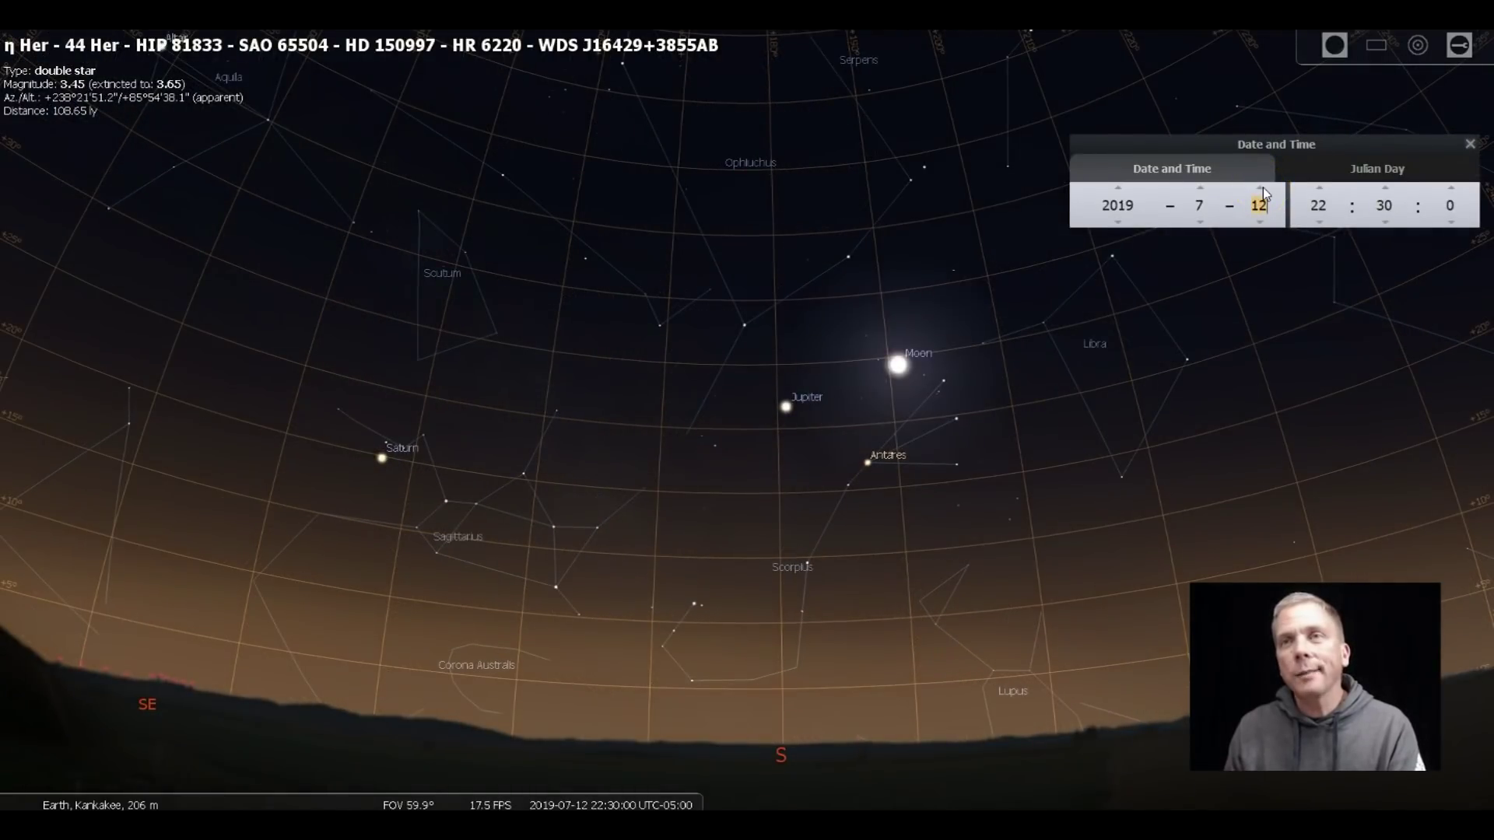
{"action": "left_click", "coordinate": [1262, 188]}
{"action": "left_click", "coordinate": [1262, 189]}
{"action": "left_click", "coordinate": [1263, 188]}
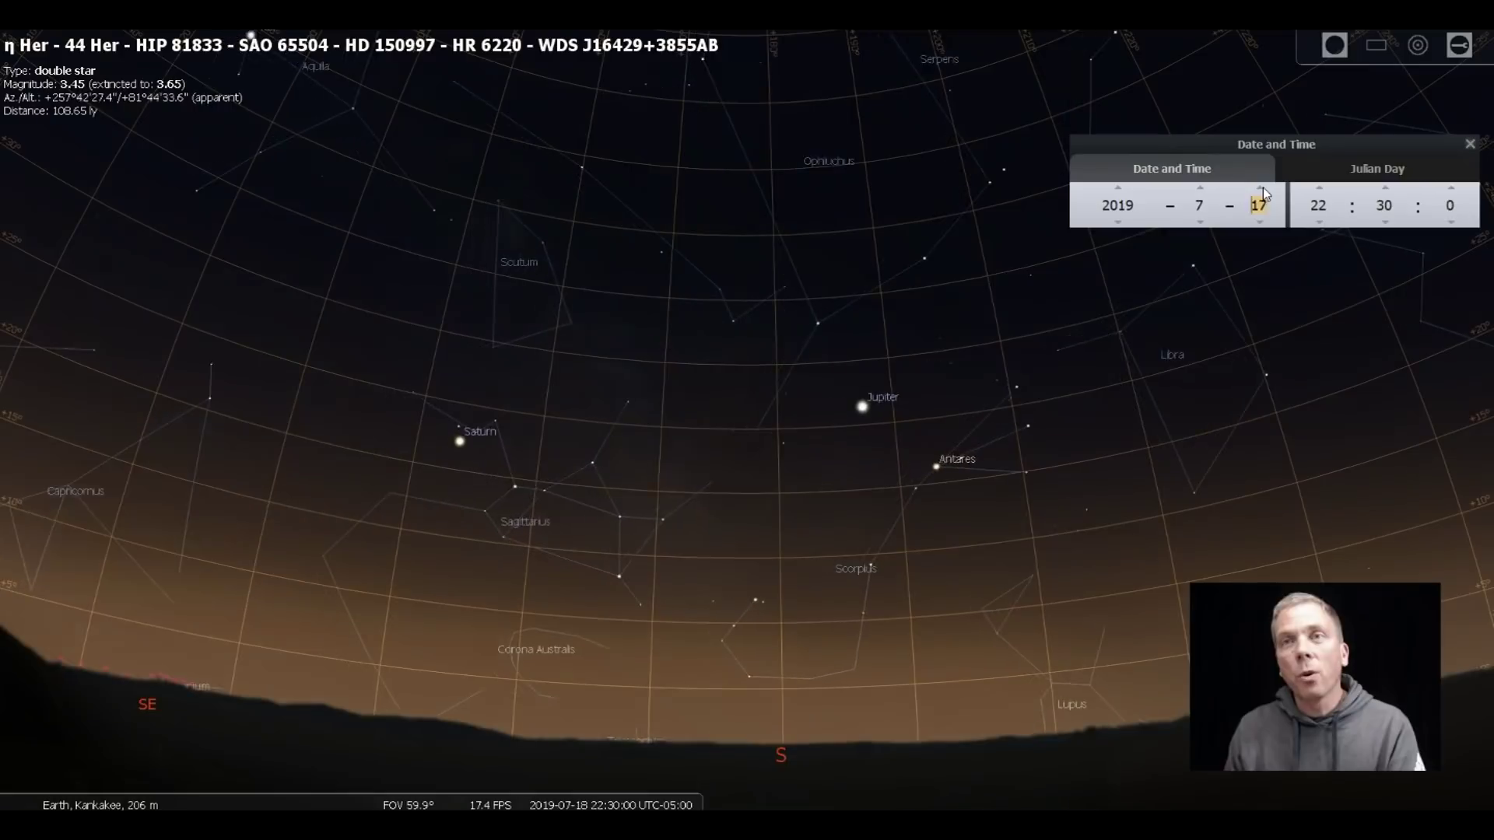
{"action": "left_click", "coordinate": [1263, 188]}
{"action": "left_click", "coordinate": [1263, 188]}
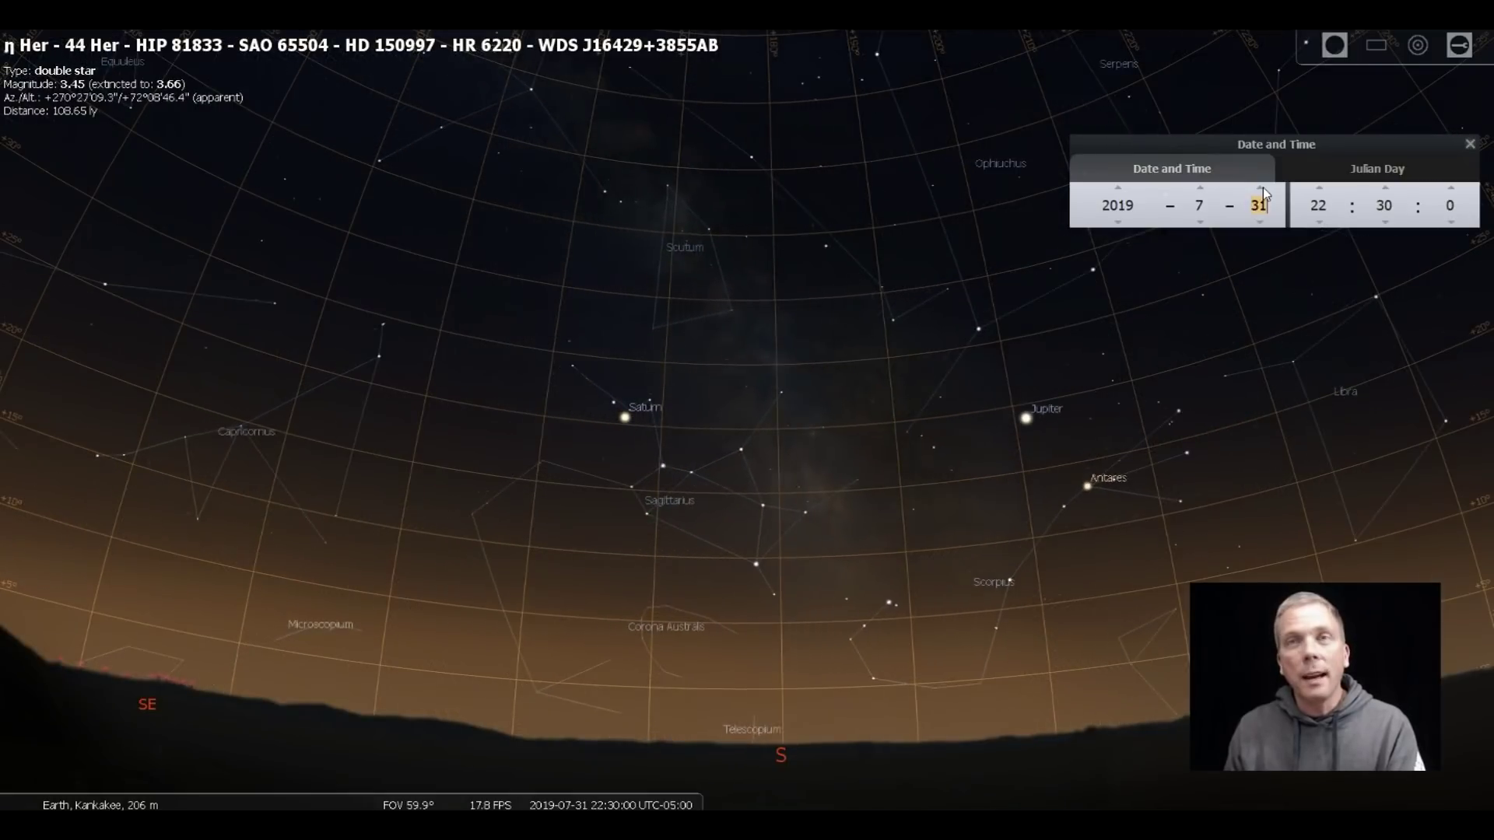
{"action": "left_click", "coordinate": [1262, 189]}
{"action": "left_click", "coordinate": [1263, 187]}
{"action": "left_click", "coordinate": [1263, 189]}
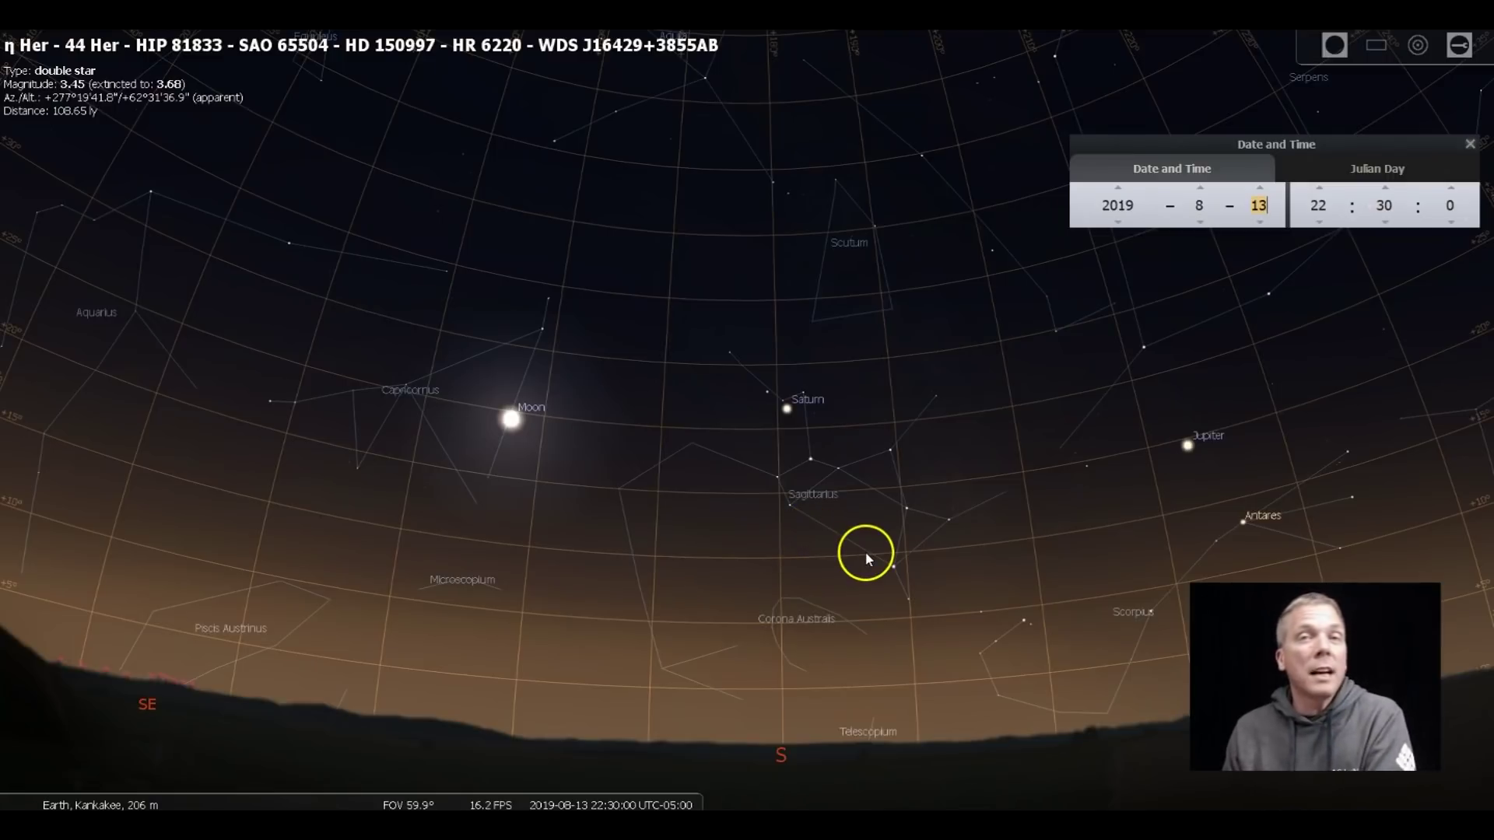
{"action": "left_click", "coordinate": [785, 409]}
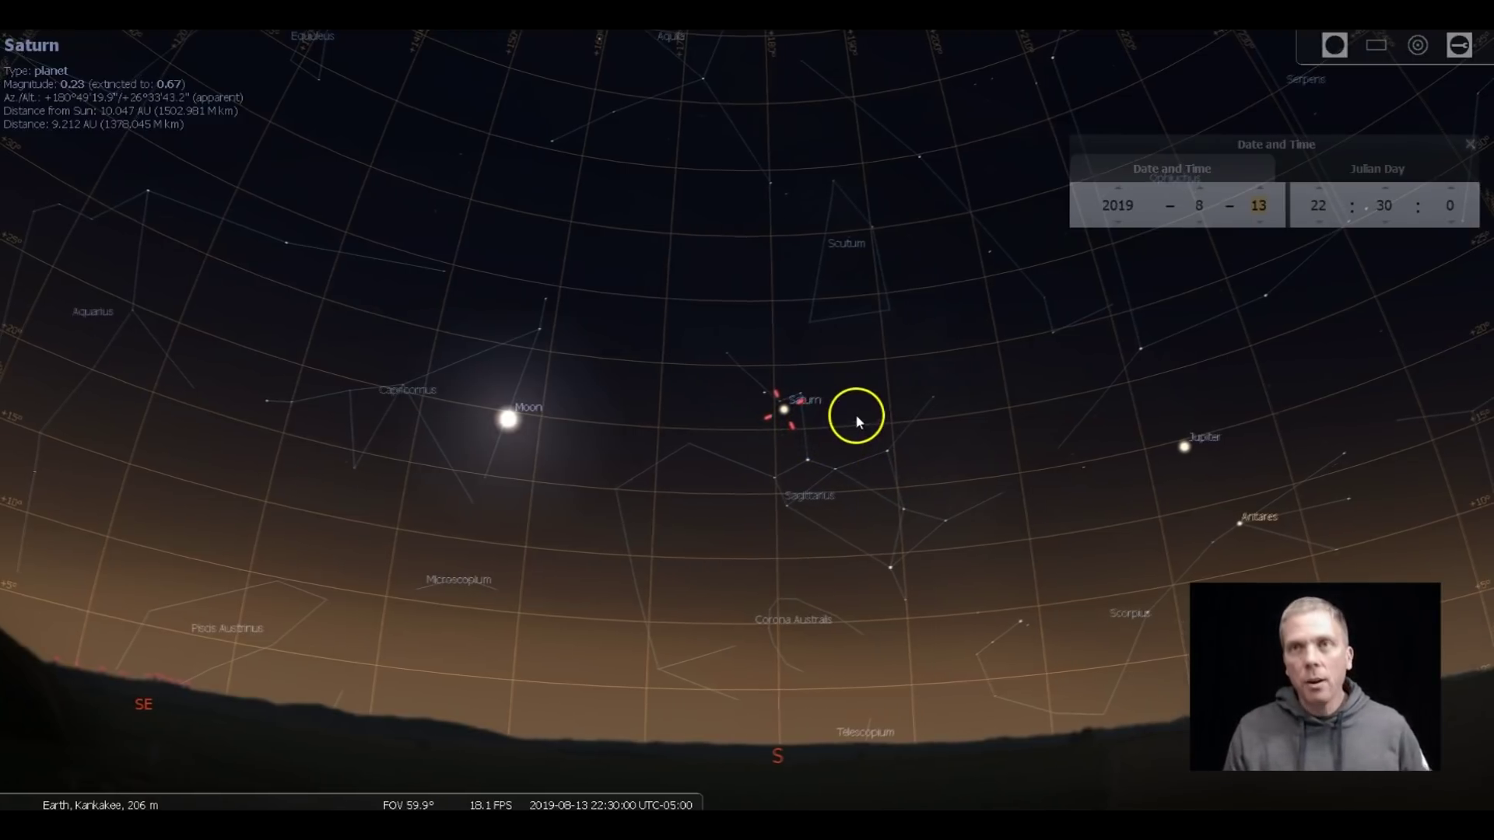
{"action": "scroll", "coordinate": [812, 433], "scroll_direction": "up", "scroll_amount": 5}
{"action": "scroll", "coordinate": [755, 443], "scroll_direction": "up", "scroll_amount": 10}
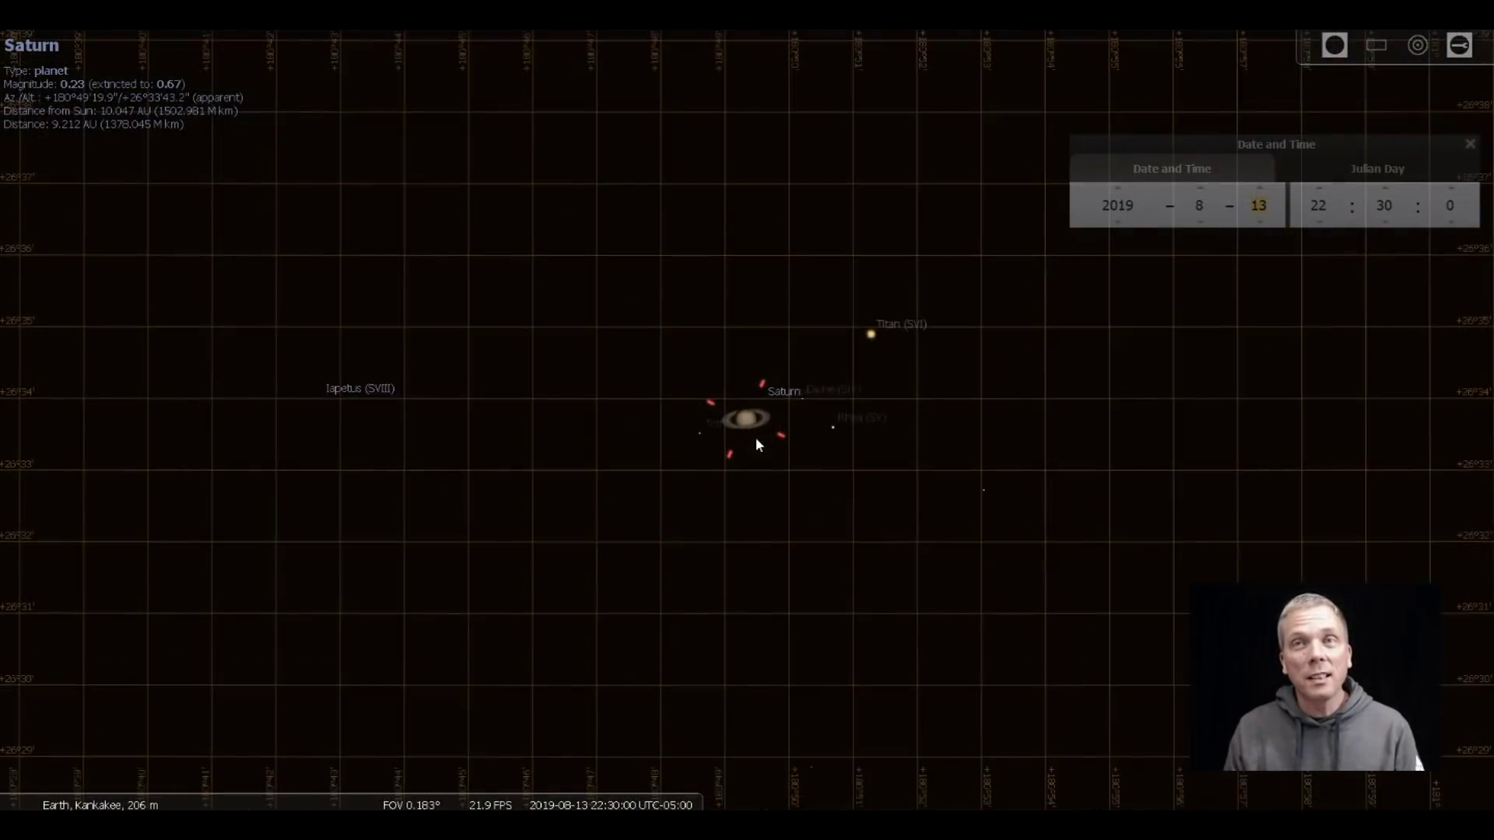
{"action": "scroll", "coordinate": [755, 438], "scroll_direction": "up", "scroll_amount": 8}
{"action": "scroll", "coordinate": [755, 438], "scroll_direction": "up", "scroll_amount": 5}
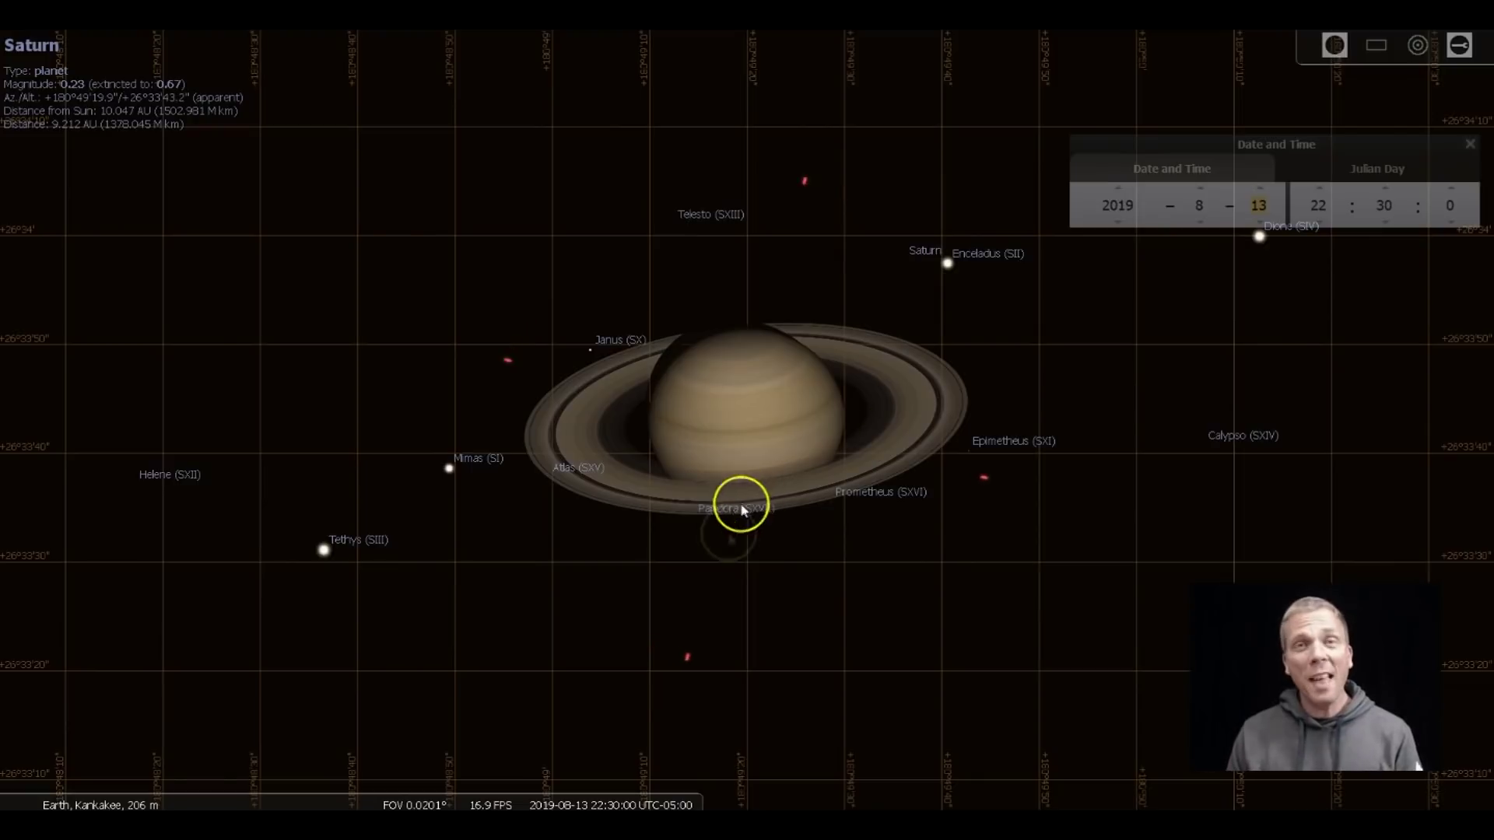
- Hide the equatorial grid so only Saturn's rings and moons show
{"action": "left_click", "coordinate": [191, 800]}
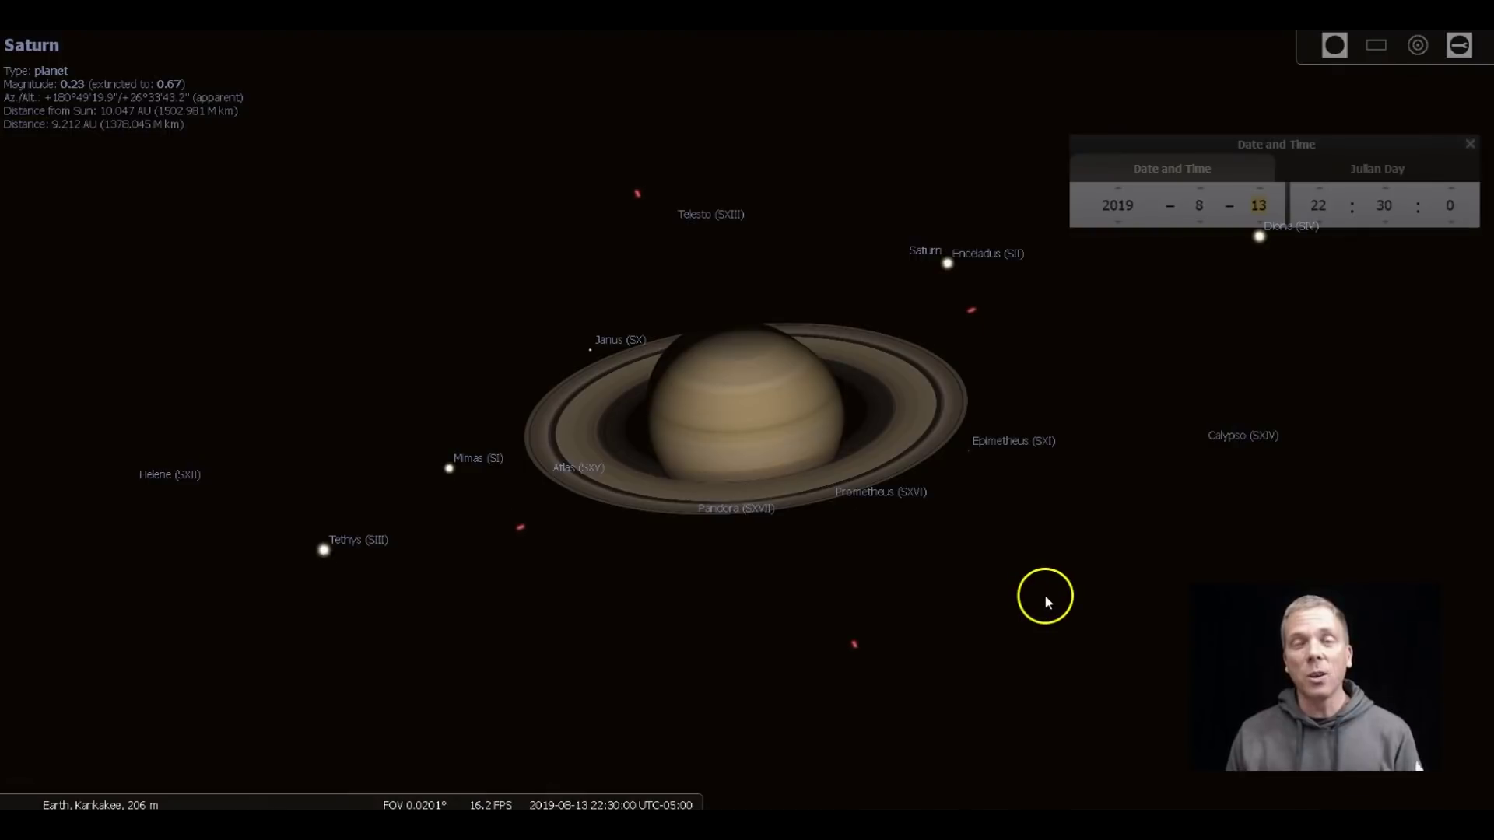